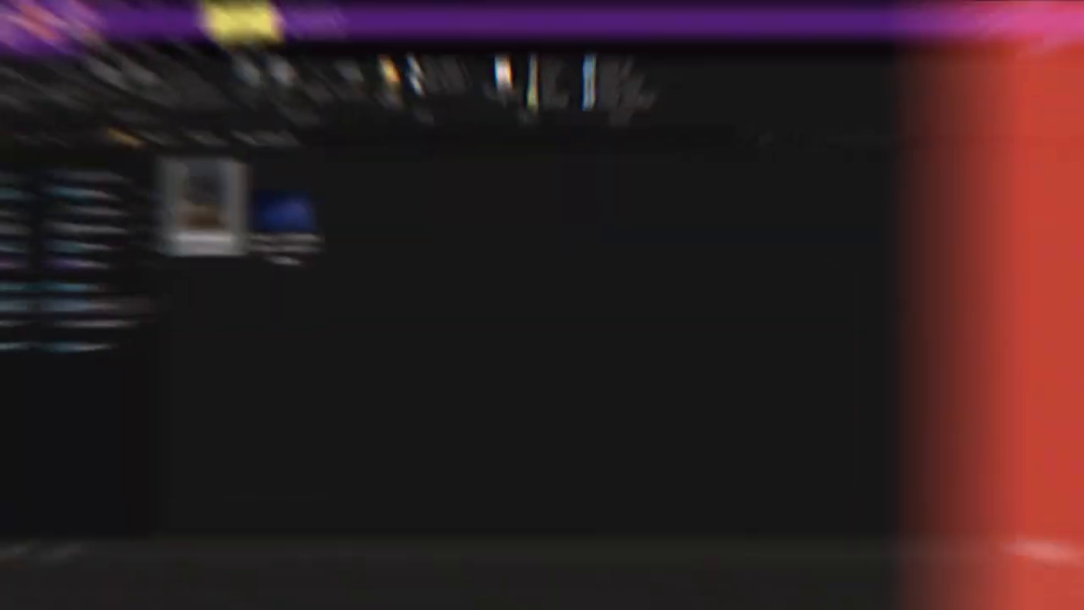
# - Open bukhara_deer_4.jpg from the Pictures folder in Photoshop as a 1280 × 1920 px Background layer
pyautogui.moveTo(182, 194); pyautogui.dragTo(498, 166)
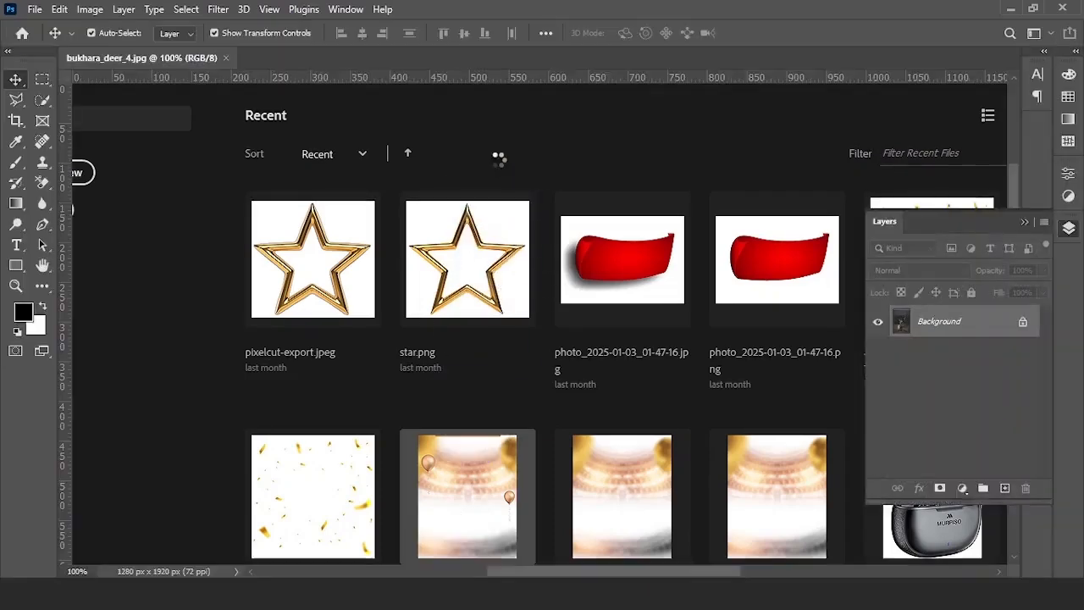
# - Resize the deer image to 150 pixels/inch, giving 2667 × 4000 px
pyautogui.scroll(2, 539, 295)
pyautogui.scroll(-2, 524, 283)
pyautogui.click(90, 8)
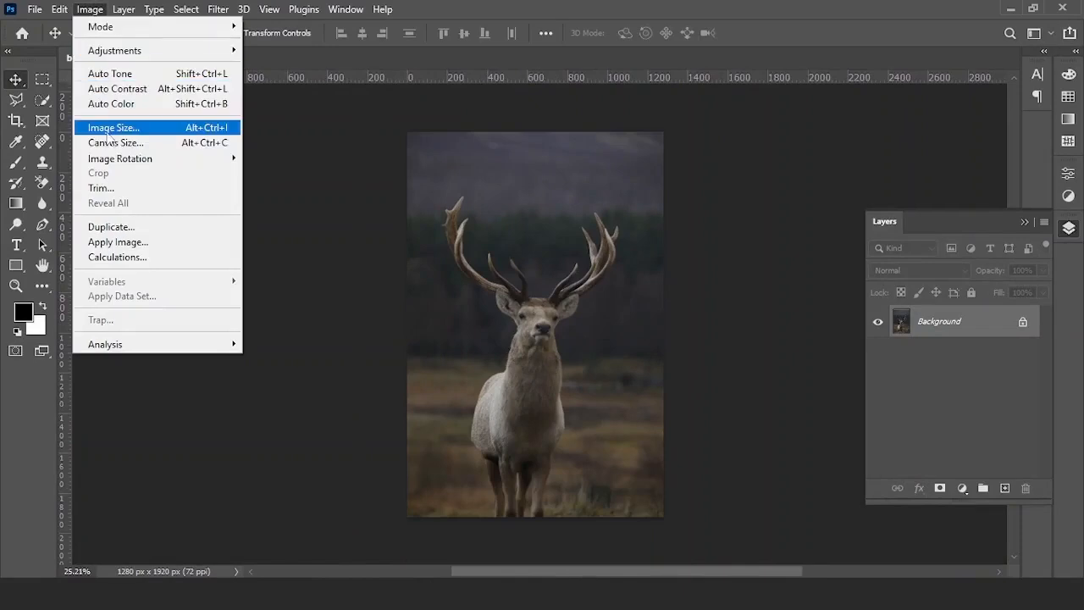
pyautogui.click(109, 130)
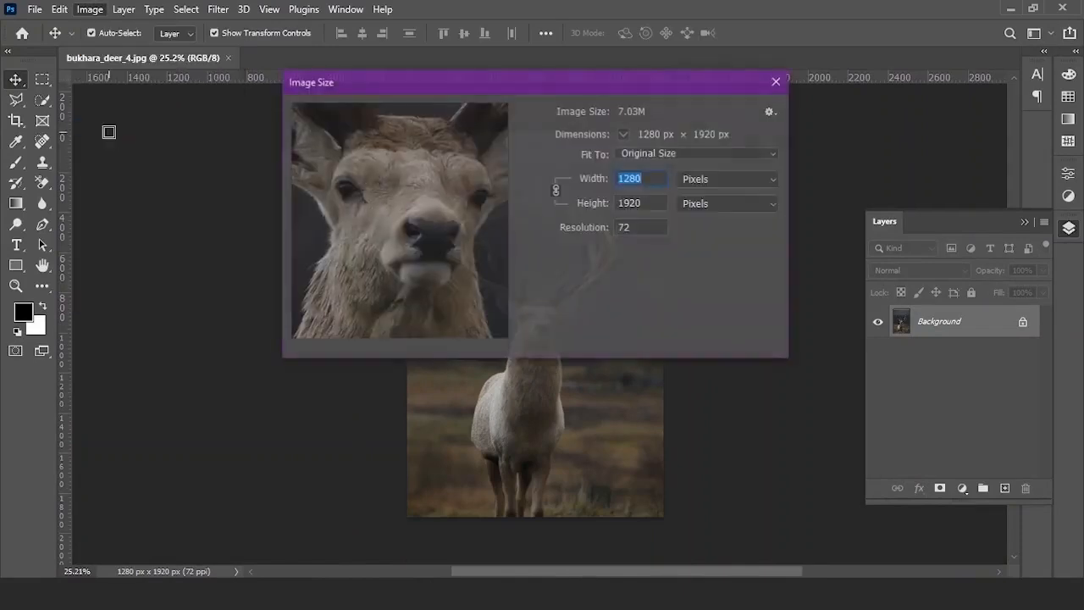
pyautogui.write('150')
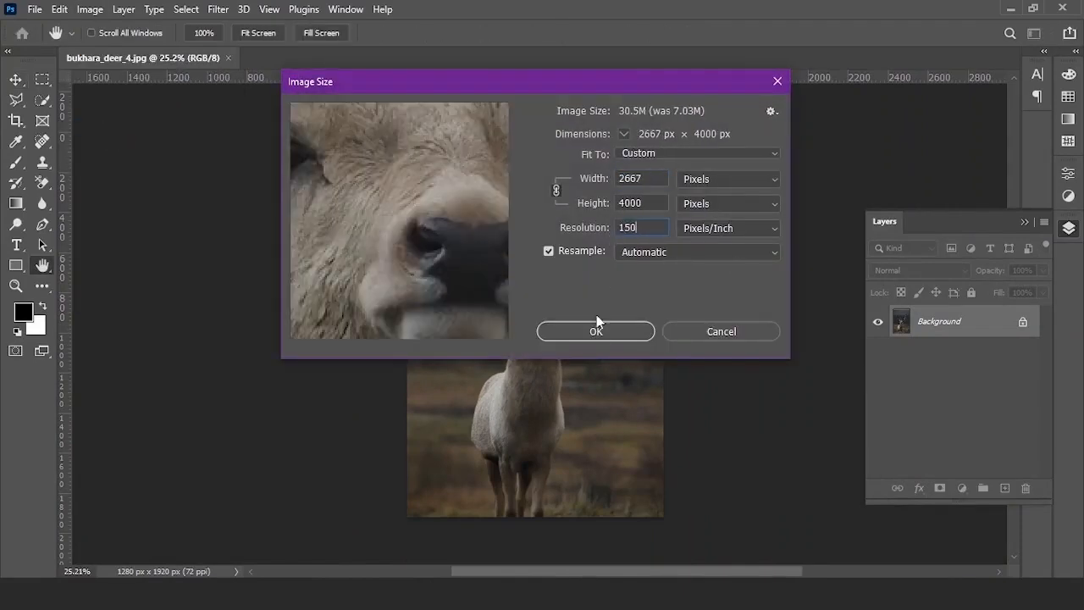
pyautogui.click(596, 332)
pyautogui.click(187, 8)
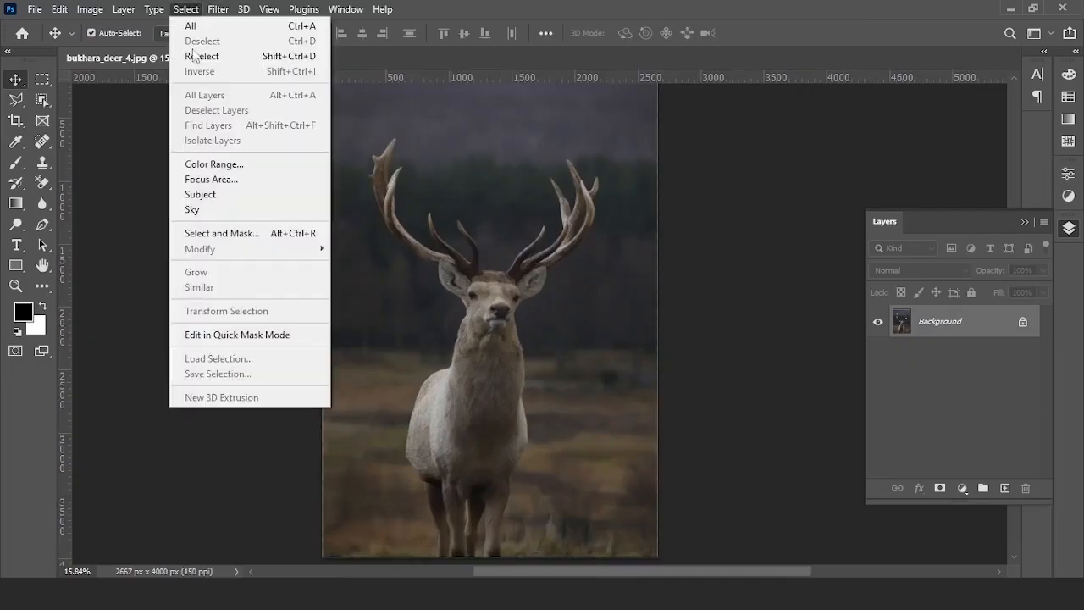
# - Auto-select the deer with Select Subject and switch to the Quick Selection Tool
pyautogui.click(220, 194)
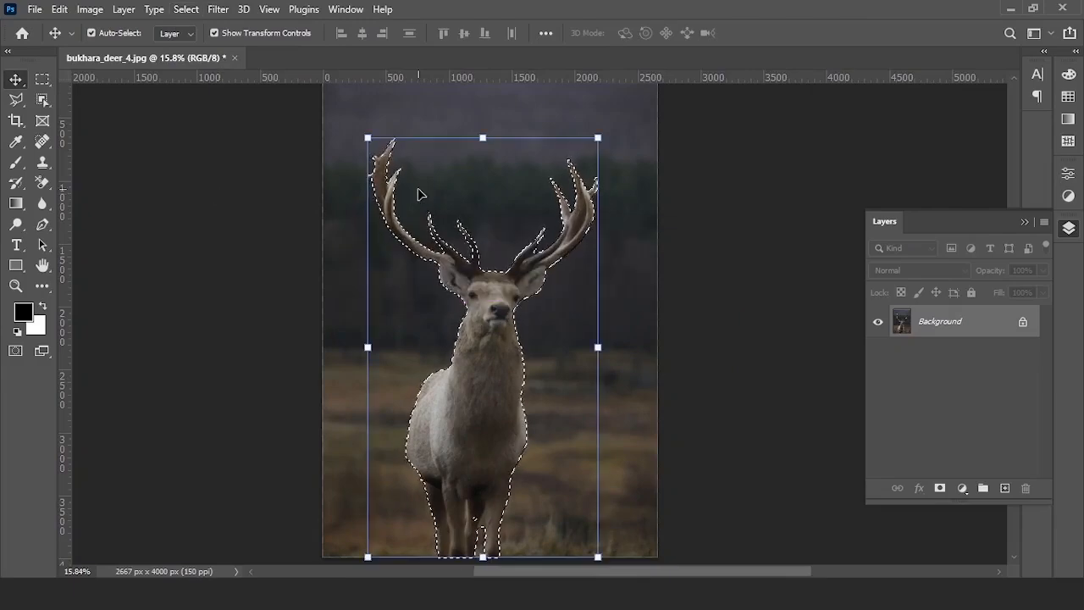
pyautogui.scroll(3, 465, 523)
pyautogui.scroll(4, 465, 523)
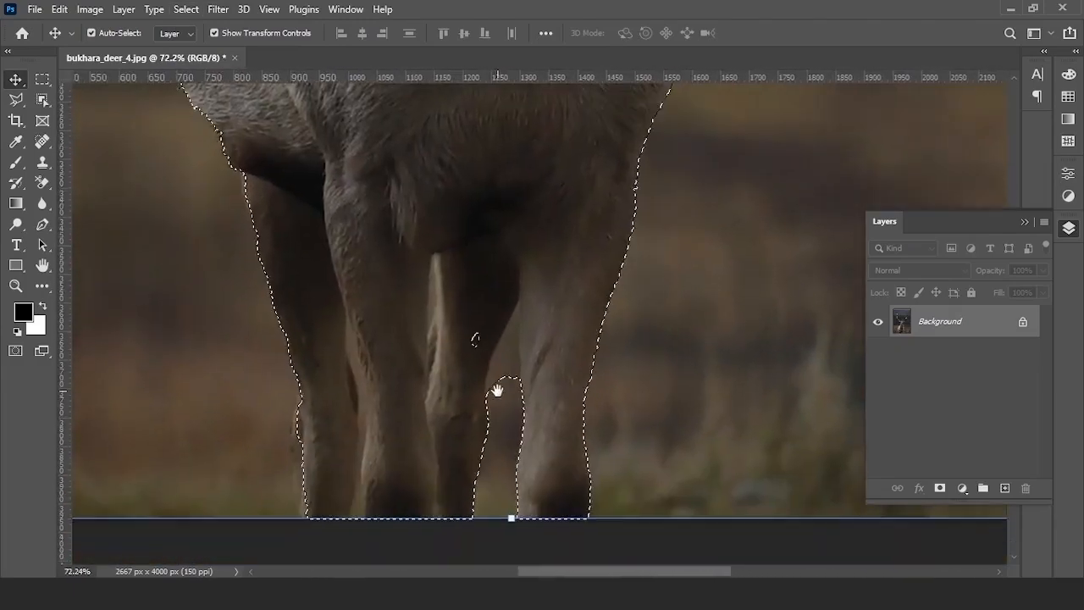
pyautogui.click(40, 102)
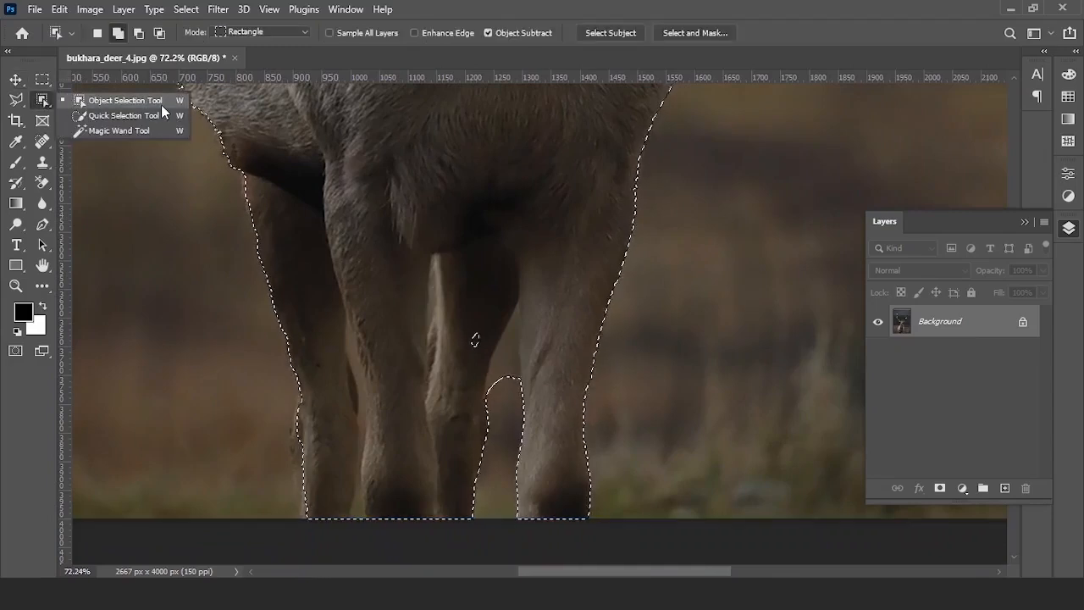
pyautogui.click(123, 115)
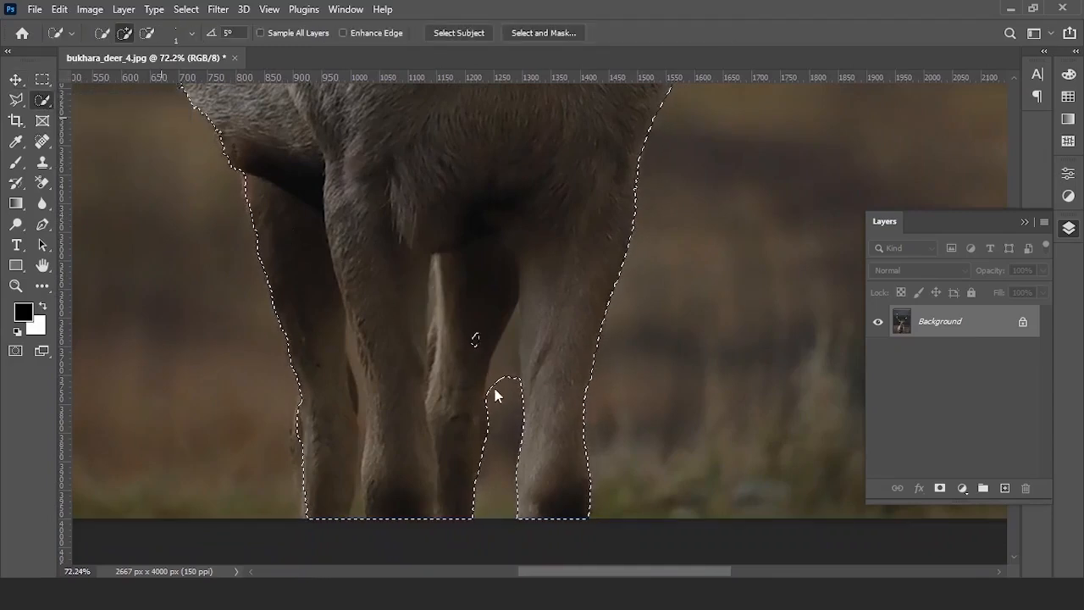
# - Remove the background gap between the legs from the selection and smooth the leg edges
pyautogui.scroll(2, 507, 392)
pyautogui.moveTo(513, 392)
pyautogui.mouseDown()
pyautogui.moveTo(522, 283)
pyautogui.moveTo(523, 361)
pyautogui.moveTo(547, 286)
pyautogui.moveTo(543, 371)
pyautogui.moveTo(484, 395)
pyautogui.mouseUp()
pyautogui.click(467, 320)
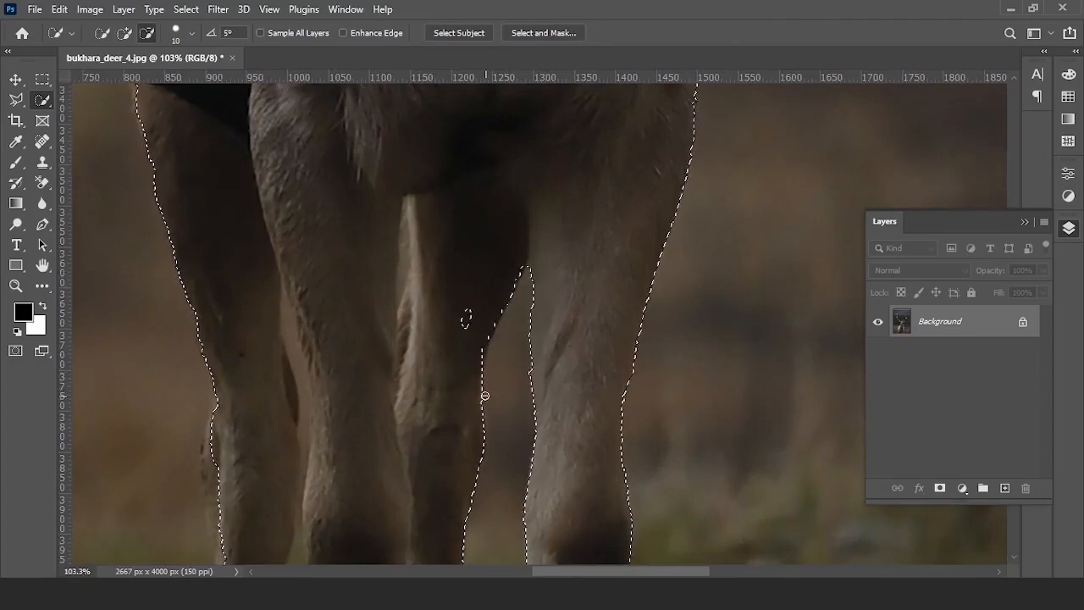
pyautogui.scroll(-1, 255, 439)
pyautogui.moveTo(335, 416); pyautogui.dragTo(339, 464)
# - Subtract the dark gap between the antlers, using a smaller brush for fine edges
pyautogui.scroll(-5, 312, 365)
pyautogui.moveTo(424, 118)
pyautogui.mouseDown()
pyautogui.moveTo(466, 247)
pyautogui.moveTo(476, 508)
pyautogui.mouseUp()
pyautogui.scroll(5, 610, 223)
pyautogui.moveTo(614, 296); pyautogui.dragTo(500, 381)
pyautogui.moveTo(500, 381); pyautogui.dragTo(584, 301)
pyautogui.scroll(6, 602, 279)
pyautogui.press('[')
pyautogui.press('[')
pyautogui.press('[')
pyautogui.press('[')
pyautogui.press('[')
pyautogui.press('[')
pyautogui.press('[')
pyautogui.press('[')
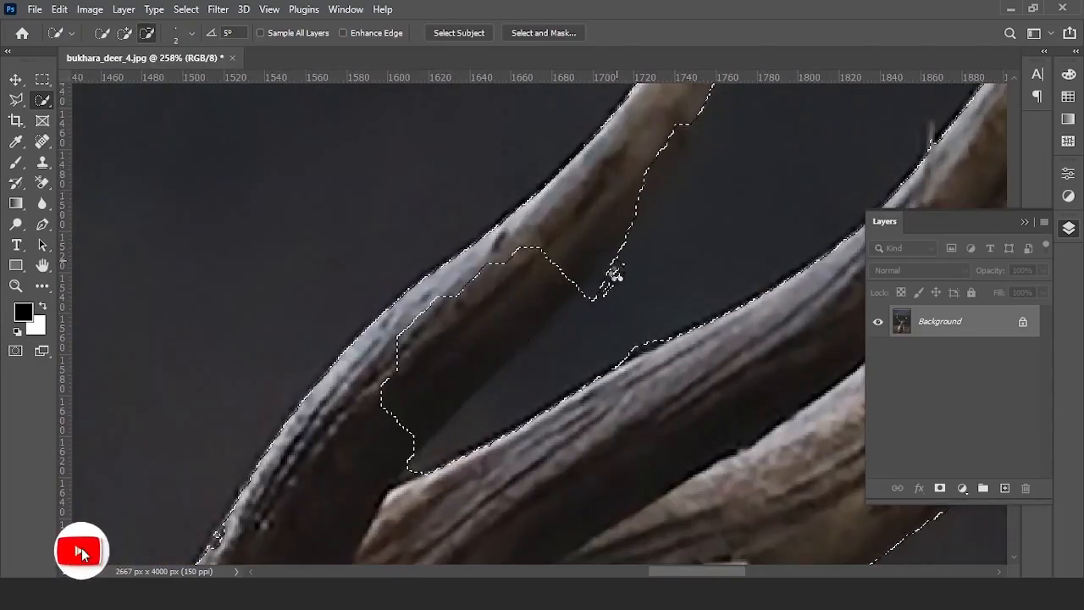
pyautogui.scroll(-10, 617, 269)
pyautogui.scroll(-2, 289, 248)
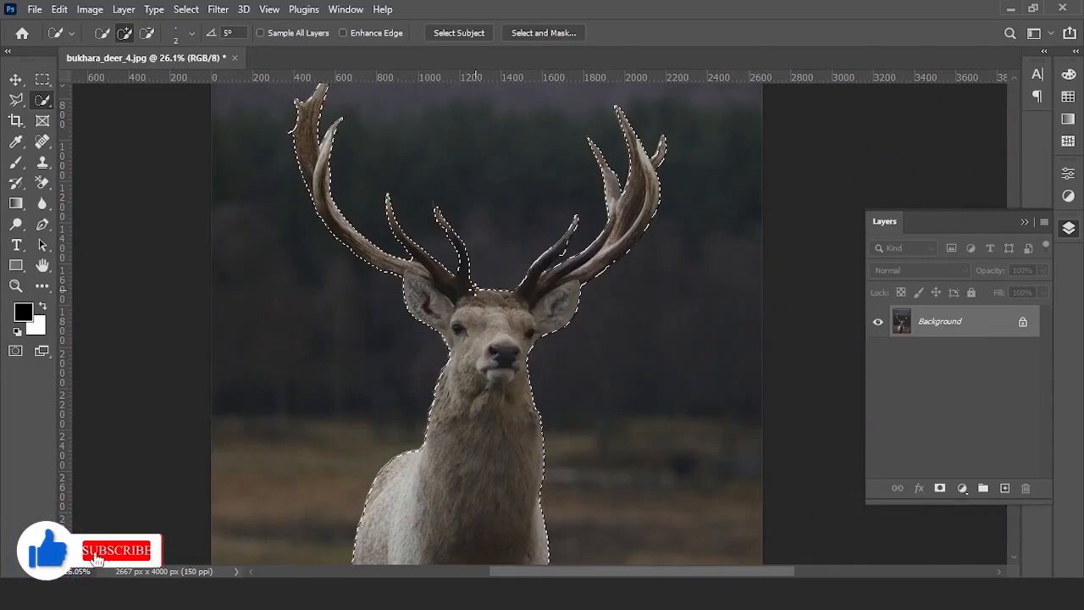
# - Enter Select and Mask and frame the stag's head and antlers
pyautogui.click(546, 34)
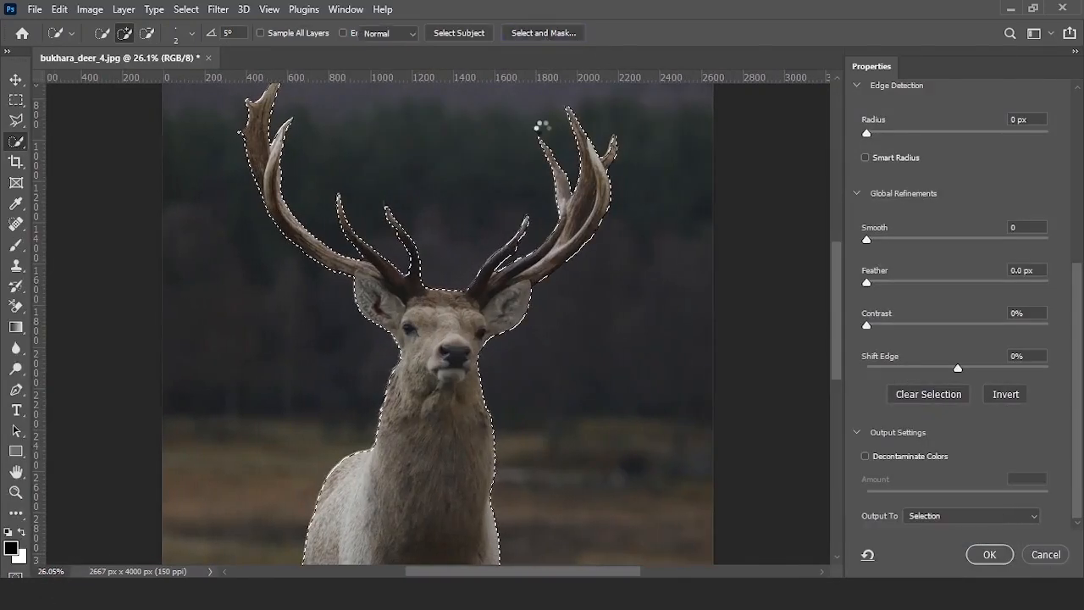
pyautogui.scroll(4, 559, 148)
pyautogui.moveTo(567, 155); pyautogui.dragTo(603, 288)
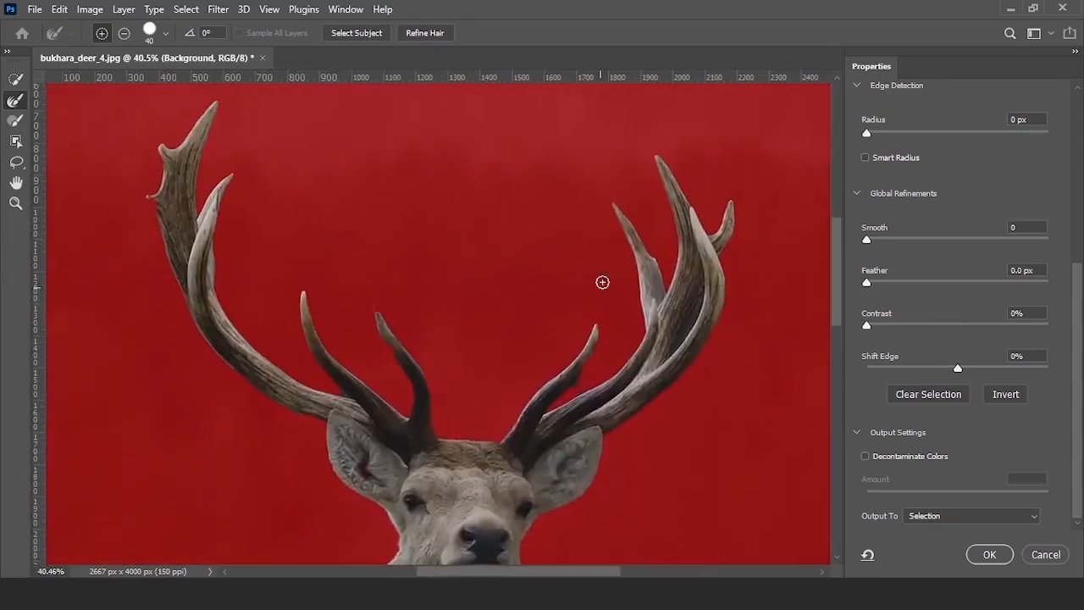
pyautogui.scroll(-5, 584, 241)
pyautogui.scroll(5, 565, 196)
pyautogui.moveTo(659, 203); pyautogui.dragTo(674, 269)
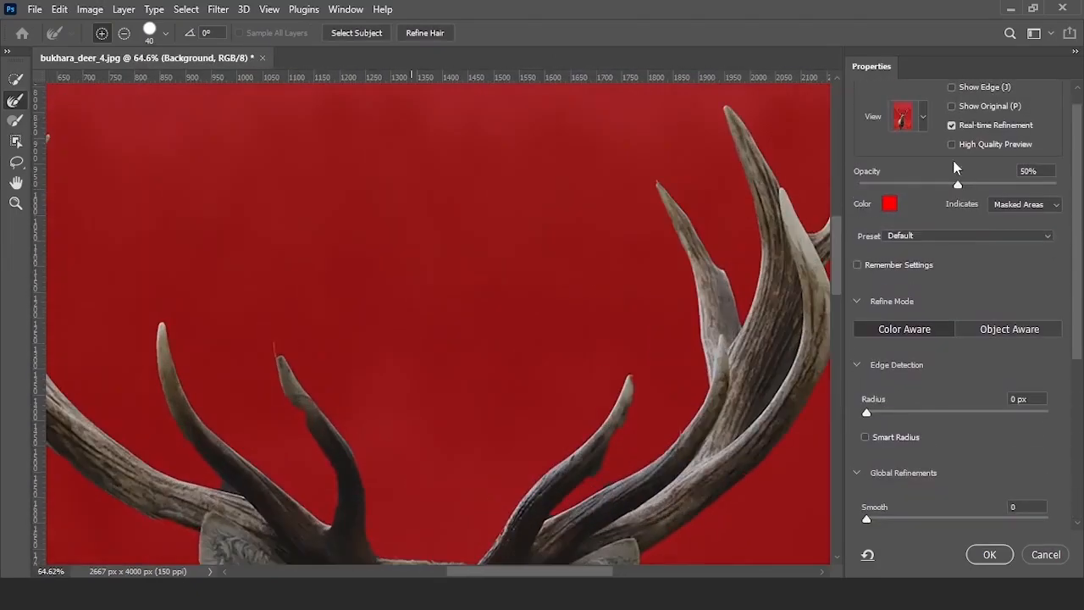
pyautogui.scroll(-4, 669, 288)
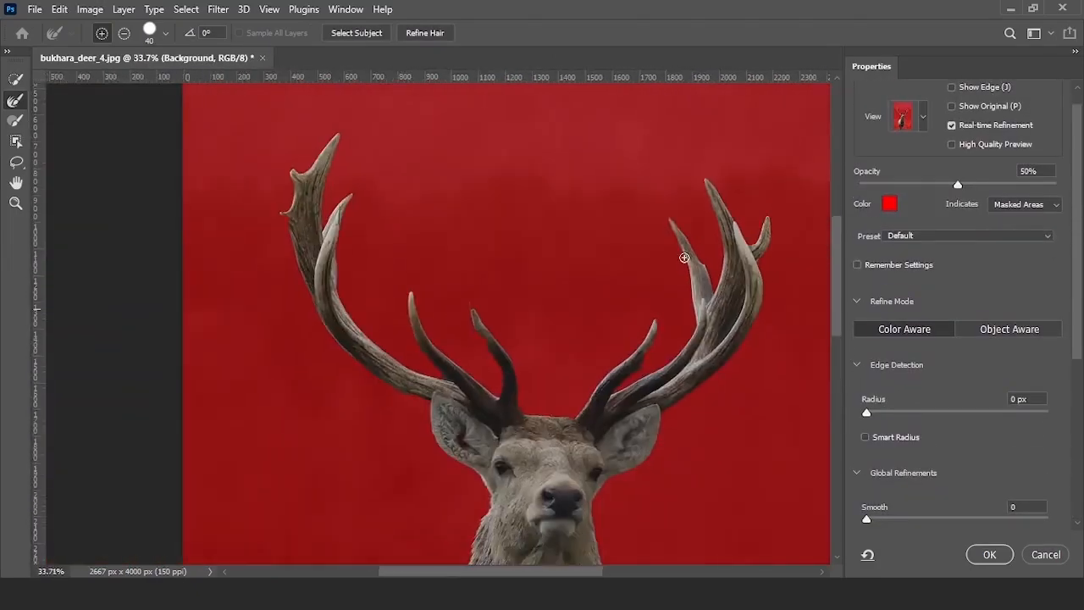
# - Set the Select and Mask preview view to On Black
pyautogui.click(924, 118)
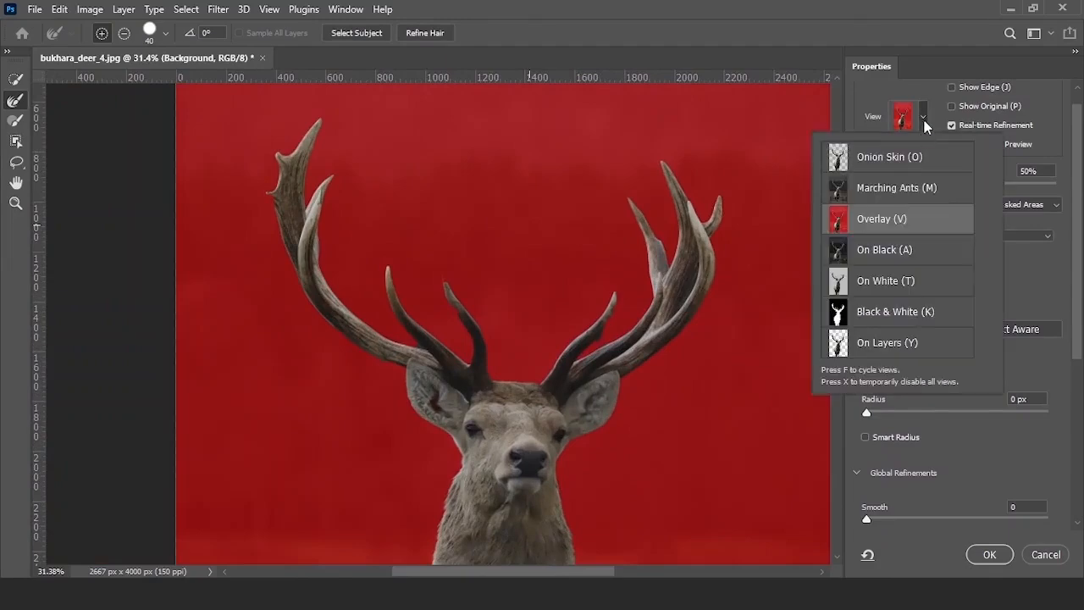
pyautogui.click(915, 158)
pyautogui.click(904, 257)
pyautogui.click(901, 227)
pyautogui.press('f')
# - Choose the mask Brush Tool at a smaller size over the antler
pyautogui.click(15, 120)
pyautogui.scroll(8, 449, 300)
pyautogui.moveTo(517, 399); pyautogui.dragTo(438, 331)
pyautogui.scroll(4, 378, 258)
pyautogui.press('[')
pyautogui.press('[')
pyautogui.press('[')
pyautogui.press('[')
pyautogui.press('[')
pyautogui.press('[')
pyautogui.press('[')
pyautogui.press('[')
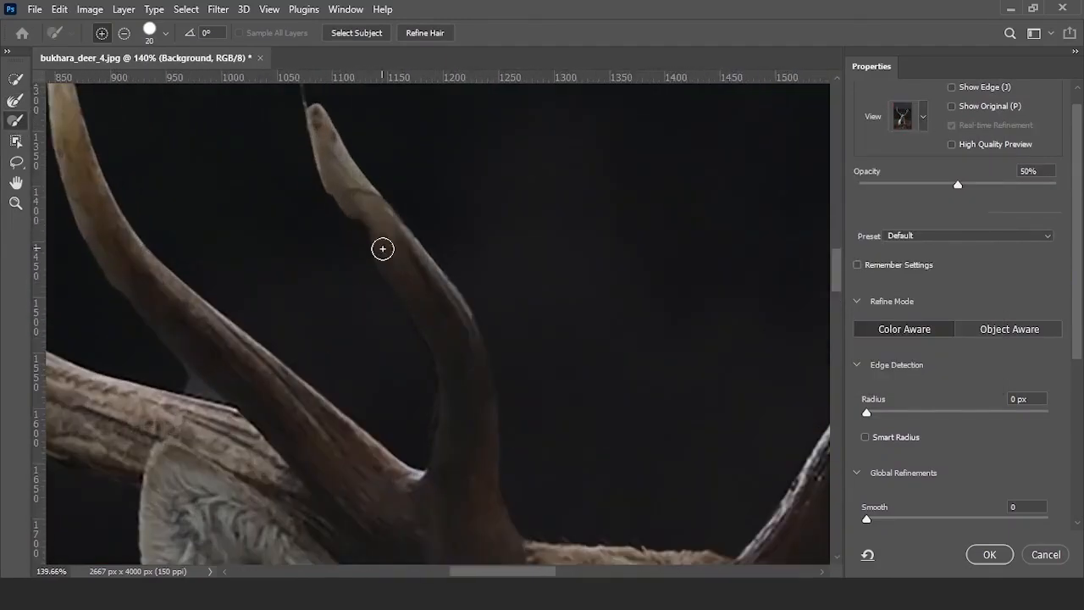
pyautogui.scroll(-4, 445, 368)
# - Clean up the right antler's thin tips with an even smaller brush
pyautogui.moveTo(305, 305)
pyautogui.mouseDown()
pyautogui.moveTo(530, 432)
pyautogui.moveTo(509, 503)
pyautogui.mouseUp()
pyautogui.moveTo(771, 483); pyautogui.dragTo(339, 255)
pyautogui.scroll(4, 531, 273)
pyautogui.press('[')
pyautogui.press('[')
pyautogui.press('[')
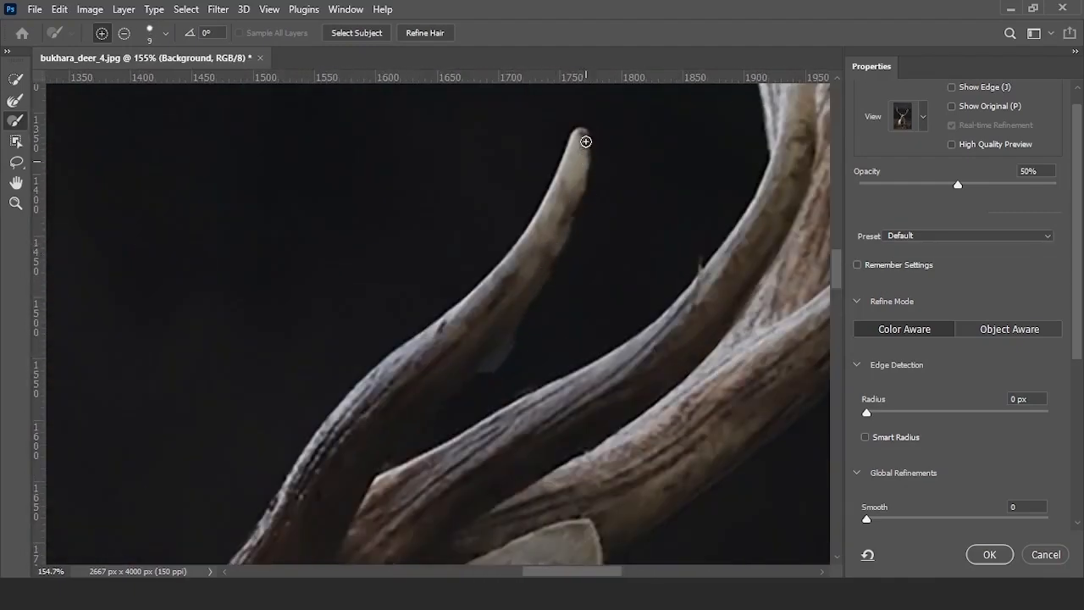
pyautogui.scroll(-5, 551, 272)
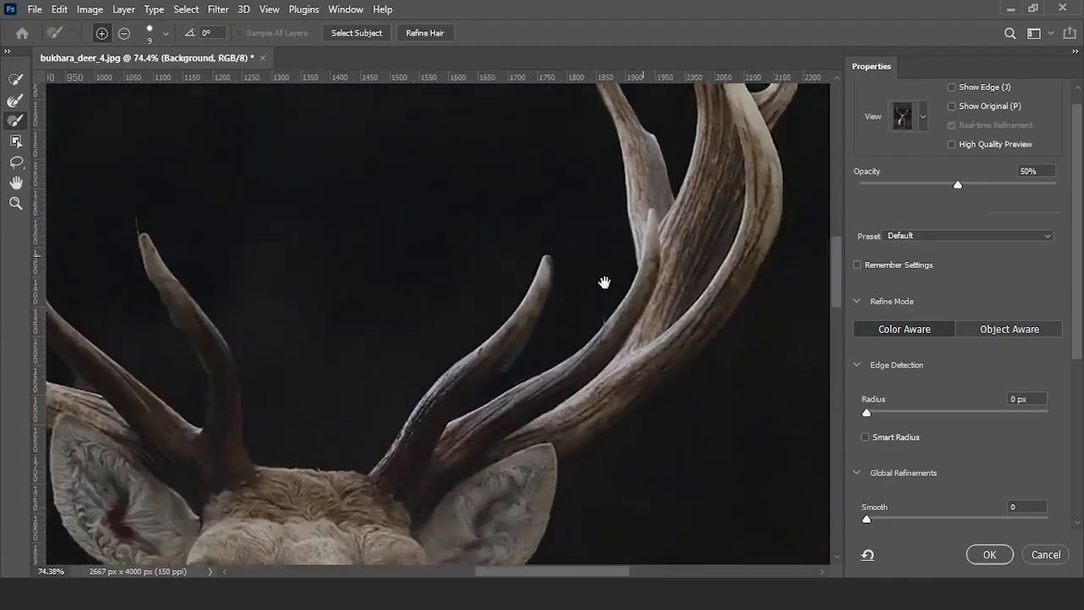
pyautogui.scroll(6, 658, 225)
pyautogui.scroll(-3, 442, 184)
pyautogui.scroll(4, 400, 156)
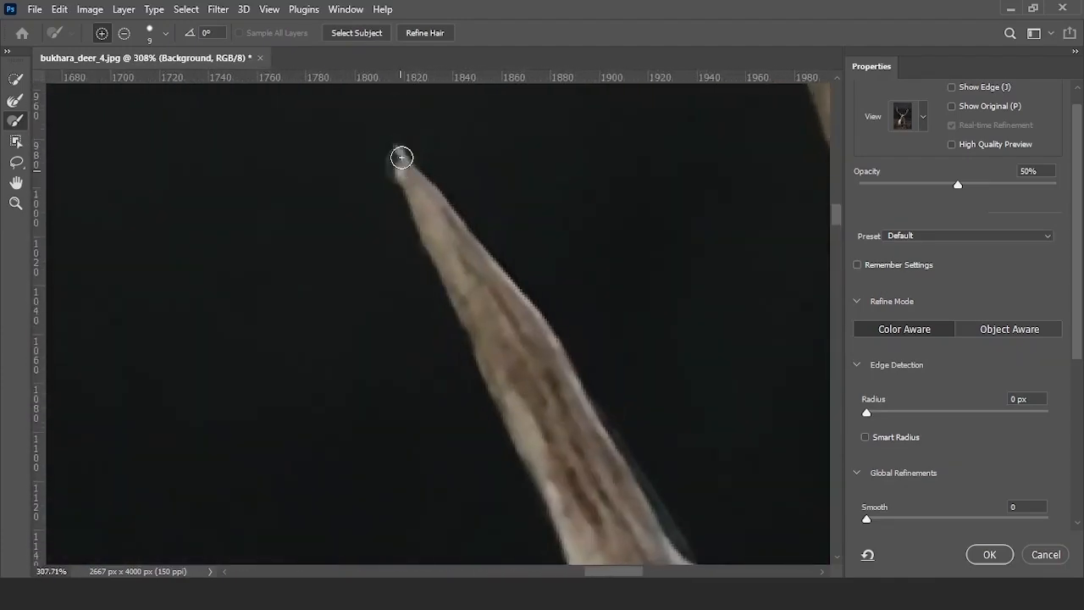
pyautogui.moveTo(399, 172); pyautogui.dragTo(456, 284)
pyautogui.scroll(-8, 483, 334)
# - Return to the Overlay preview and select the Refine Edge Brush Tool
pyautogui.click(922, 122)
pyautogui.press('v')
pyautogui.click(16, 100)
pyautogui.scroll(10, 159, 382)
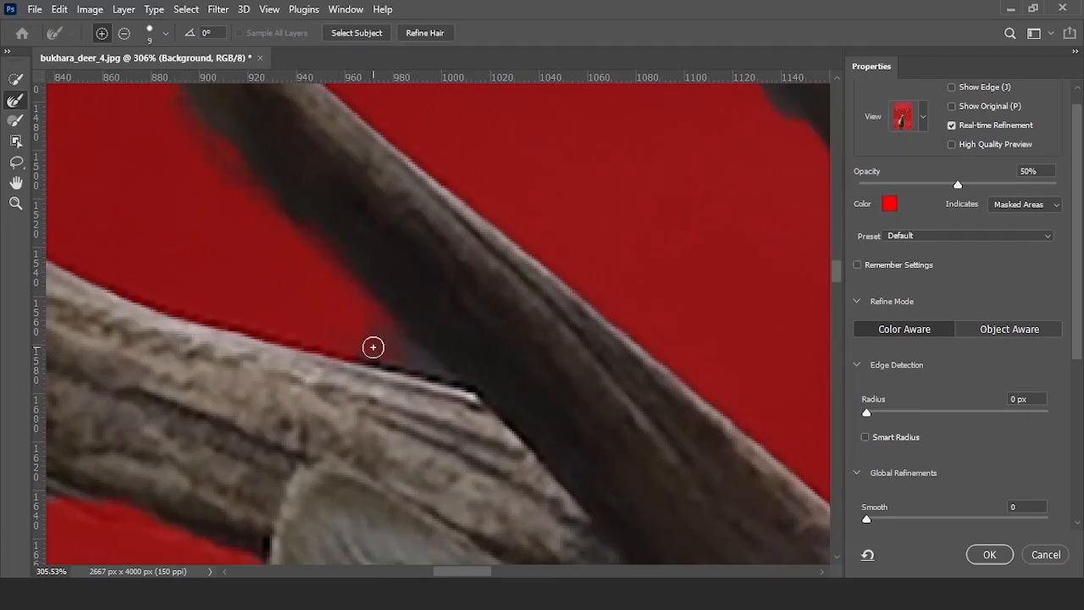
pyautogui.scroll(-5, 337, 322)
pyautogui.scroll(3, 325, 283)
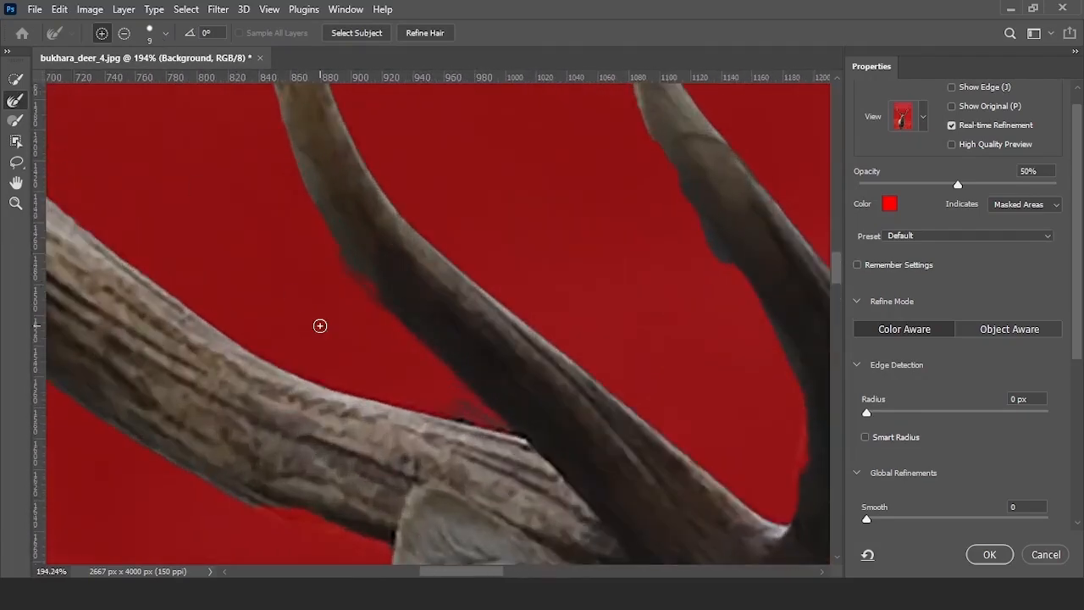
pyautogui.scroll(-4, 443, 382)
pyautogui.scroll(4, 499, 310)
pyautogui.scroll(-4, 499, 310)
pyautogui.scroll(5, 511, 314)
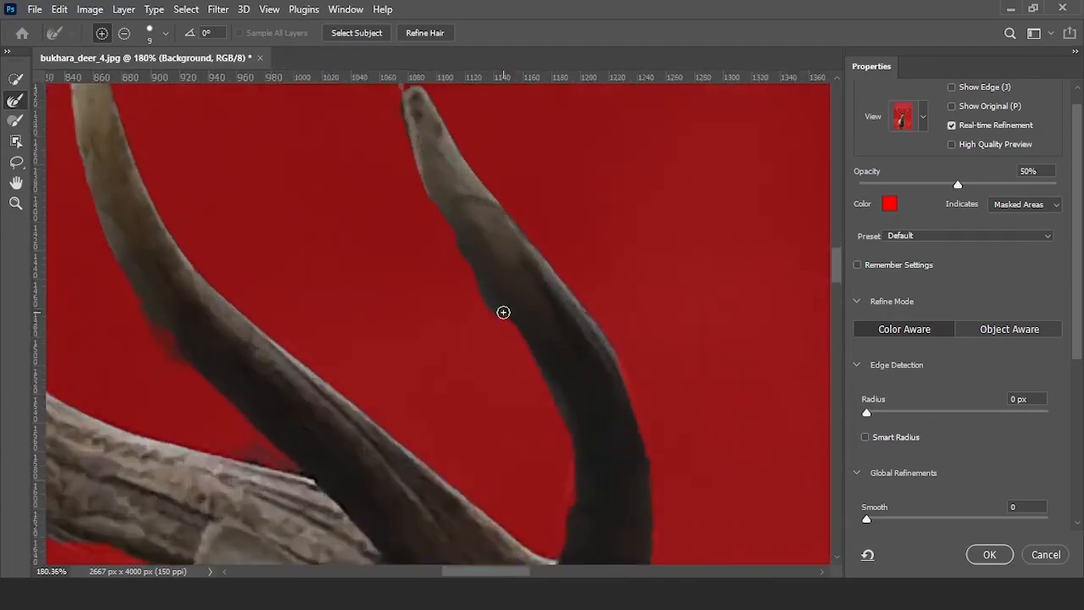
pyautogui.scroll(-3, 572, 392)
pyautogui.scroll(4, 602, 314)
# - Refine the soft antler edges with the Refine Edge Brush, zooming in and out around them
pyautogui.click(15, 100)
pyautogui.scroll(-4, 515, 290)
pyautogui.scroll(3, 663, 166)
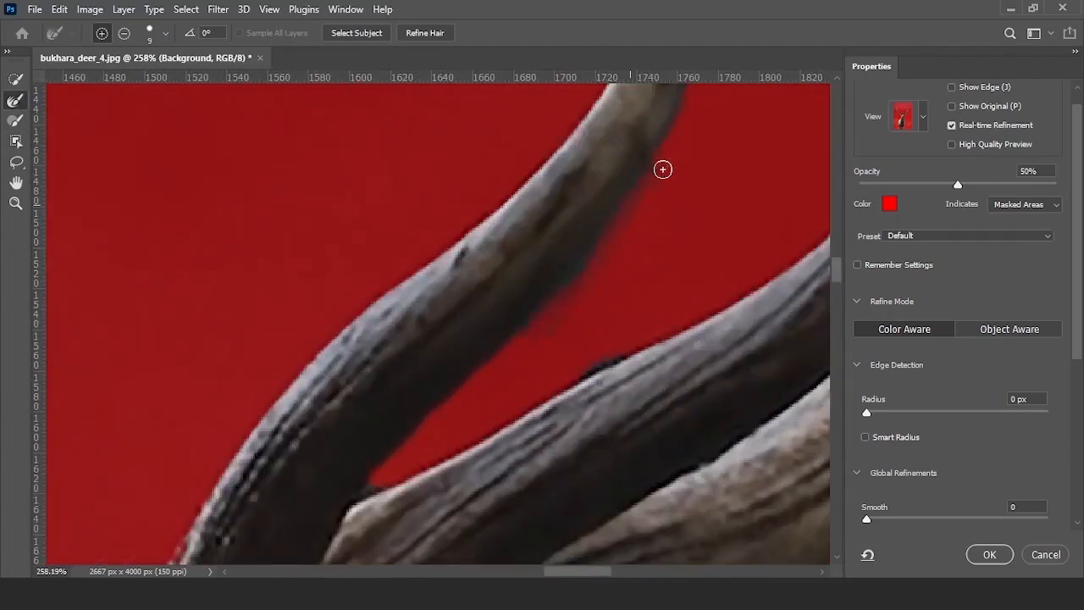
pyautogui.scroll(-5, 592, 264)
pyautogui.scroll(6, 424, 206)
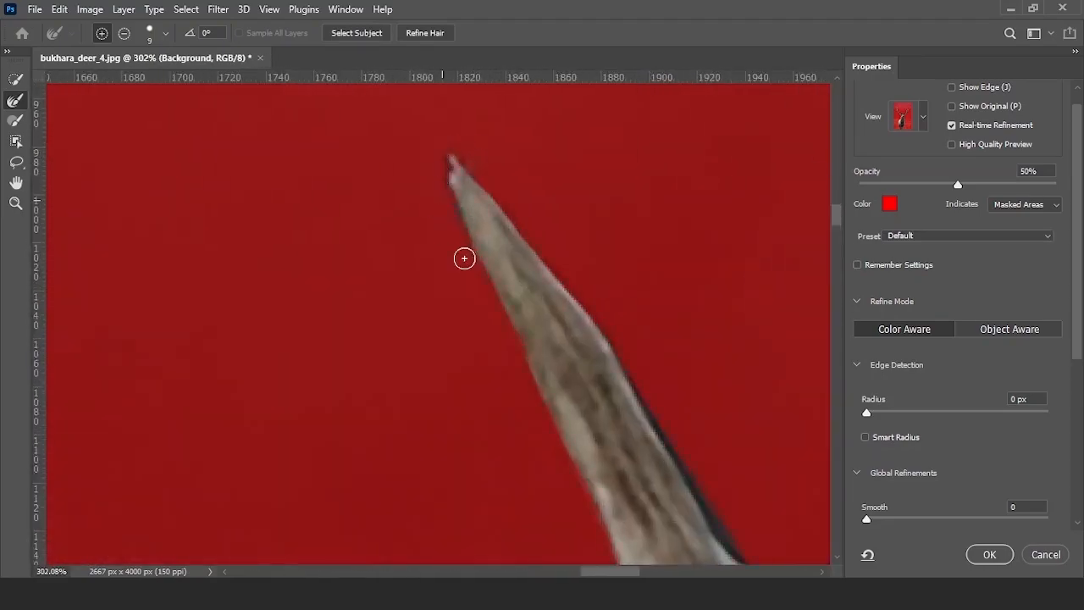
pyautogui.scroll(2, 416, 172)
pyautogui.scroll(-4, 415, 172)
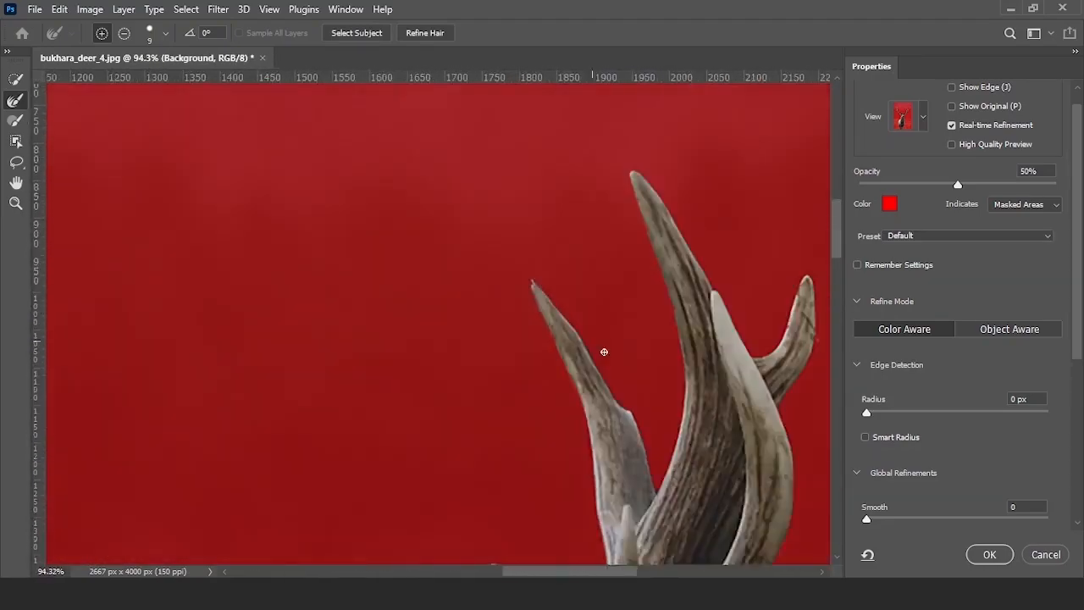
pyautogui.scroll(4, 596, 291)
pyautogui.scroll(-4, 465, 309)
pyautogui.scroll(4, 559, 264)
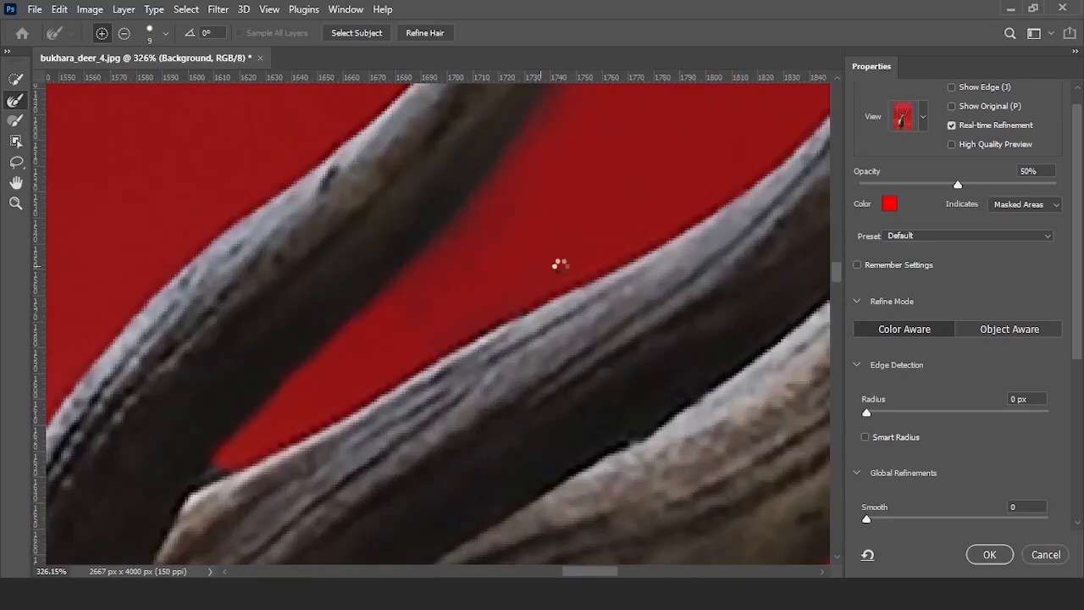
pyautogui.scroll(-5, 418, 245)
pyautogui.scroll(5, 472, 329)
pyautogui.scroll(-4, 472, 329)
pyautogui.scroll(3, 562, 392)
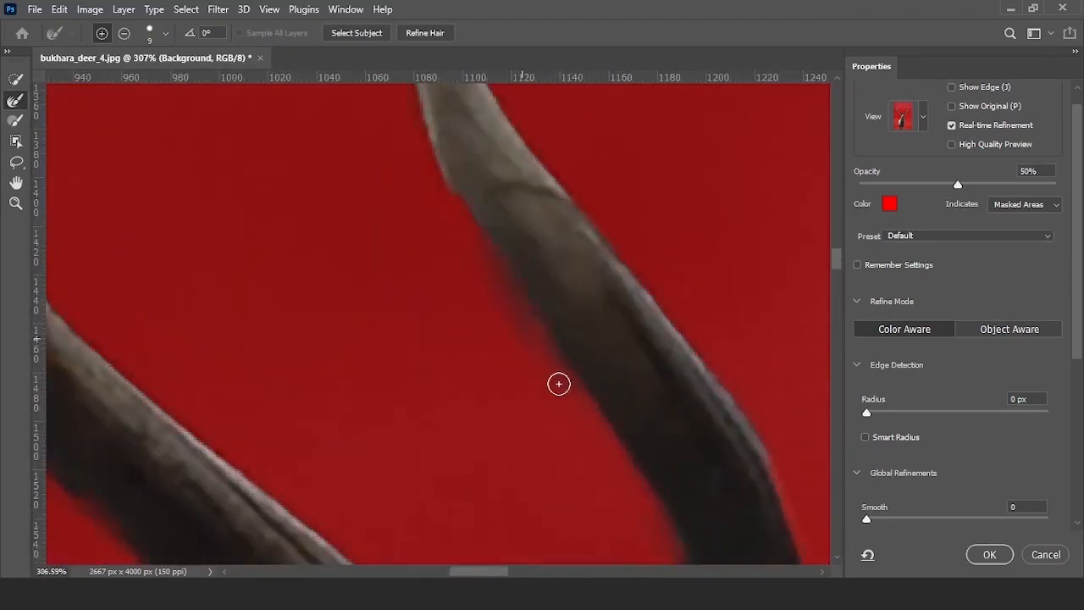
pyautogui.scroll(-7, 475, 341)
pyautogui.scroll(-3, 476, 341)
pyautogui.scroll(-5, 988, 380)
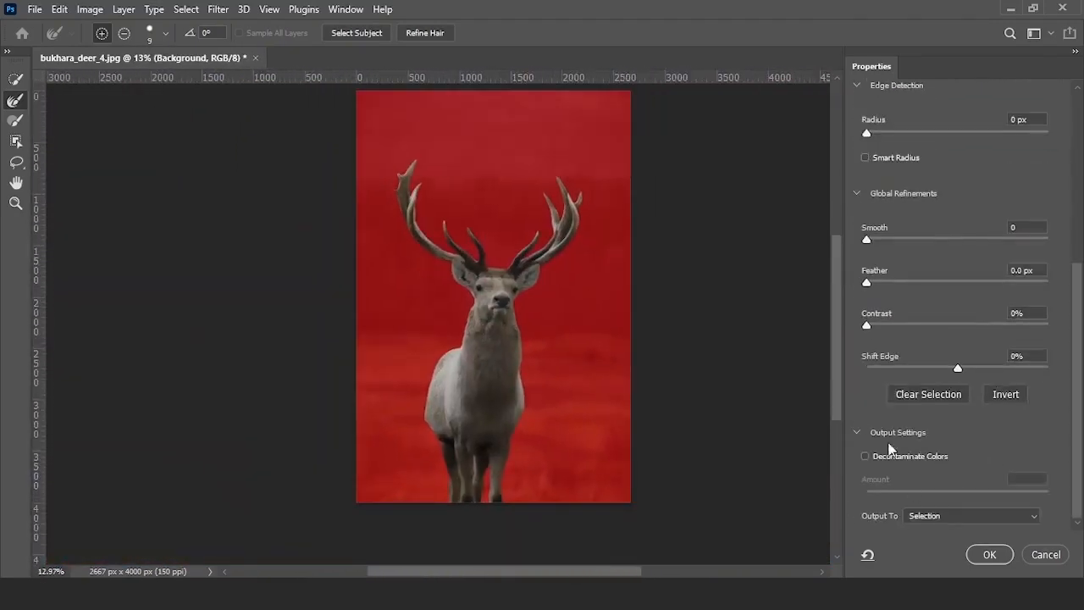
# - Output the refined selection as a New Layer with Layer Mask, creating a masked Background copy
pyautogui.click(991, 517)
pyautogui.click(974, 542)
pyautogui.scroll(5, 988, 188)
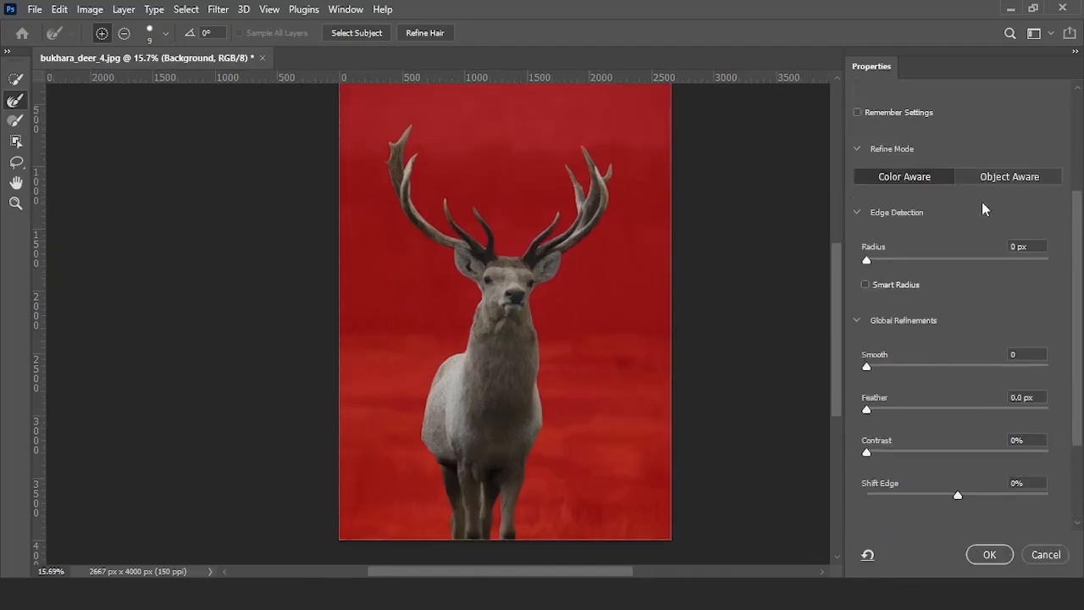
pyautogui.scroll(-4, 960, 381)
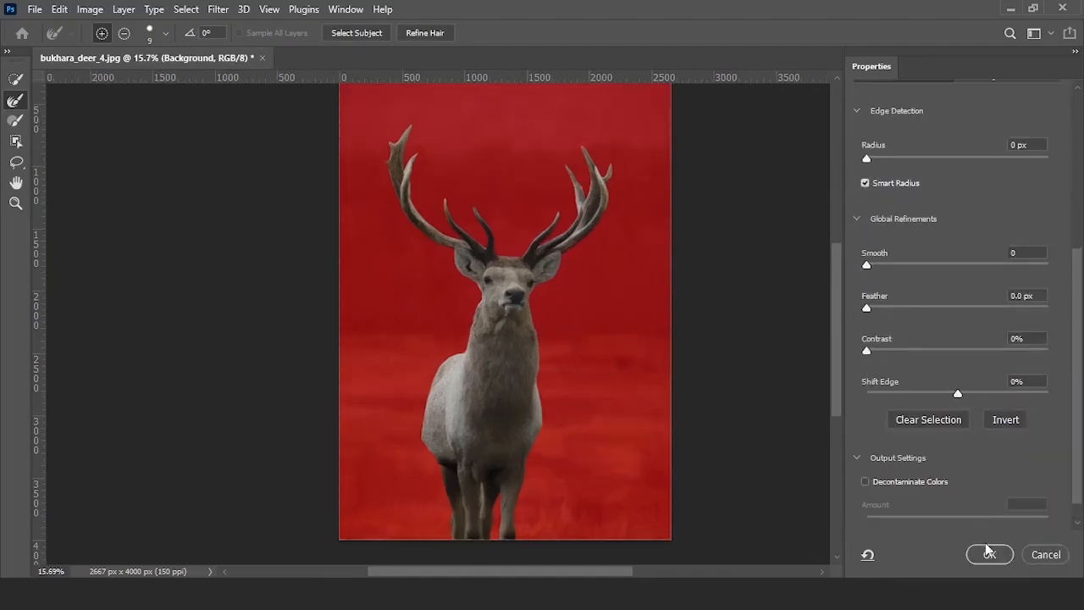
pyautogui.scroll(-1, 986, 495)
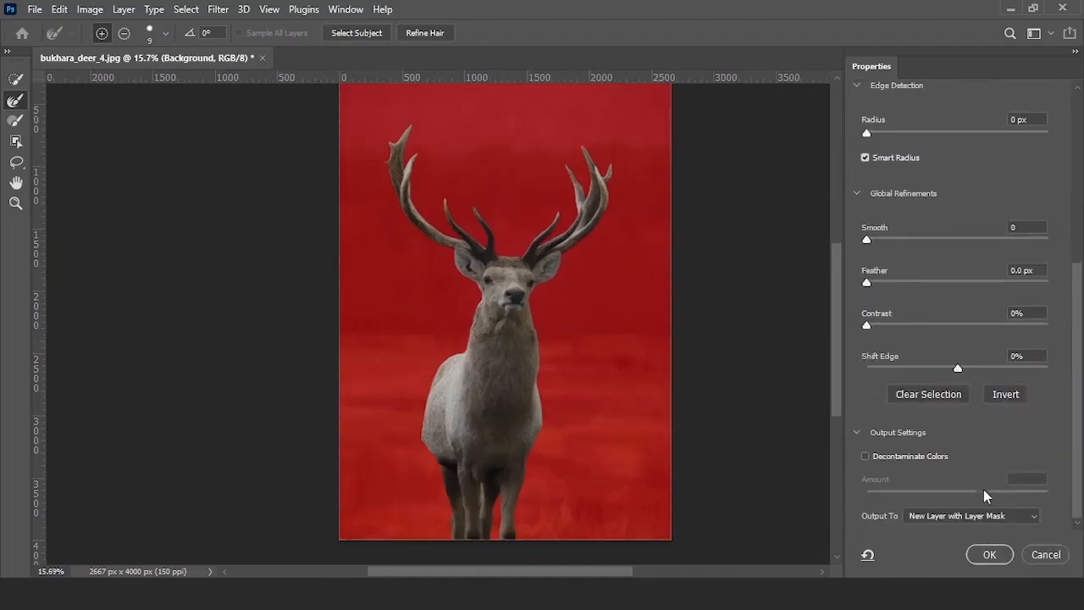
pyautogui.click(989, 555)
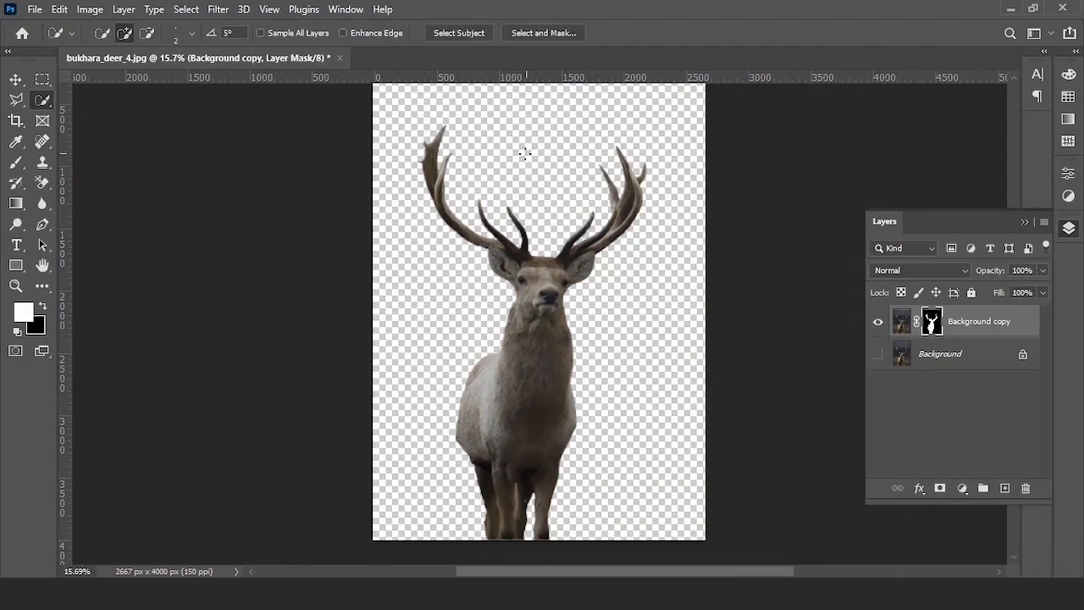
# - Pick the Brush tool at size 40 with 100% flow for painting the layer mask
pyautogui.scroll(5, 526, 152)
pyautogui.scroll(-6, 554, 308)
pyautogui.press('v')
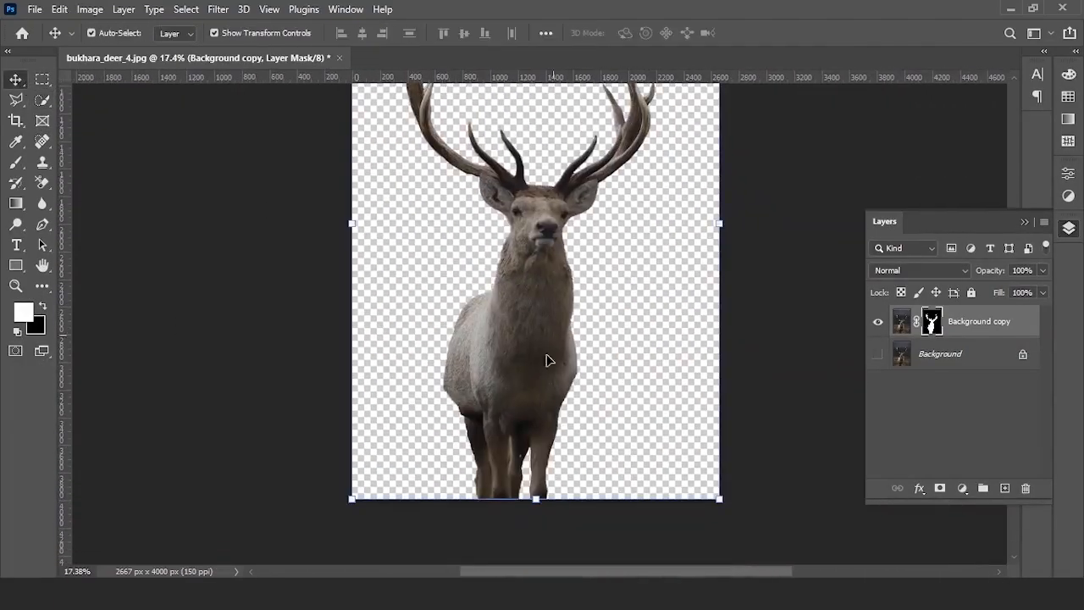
pyautogui.scroll(8, 508, 461)
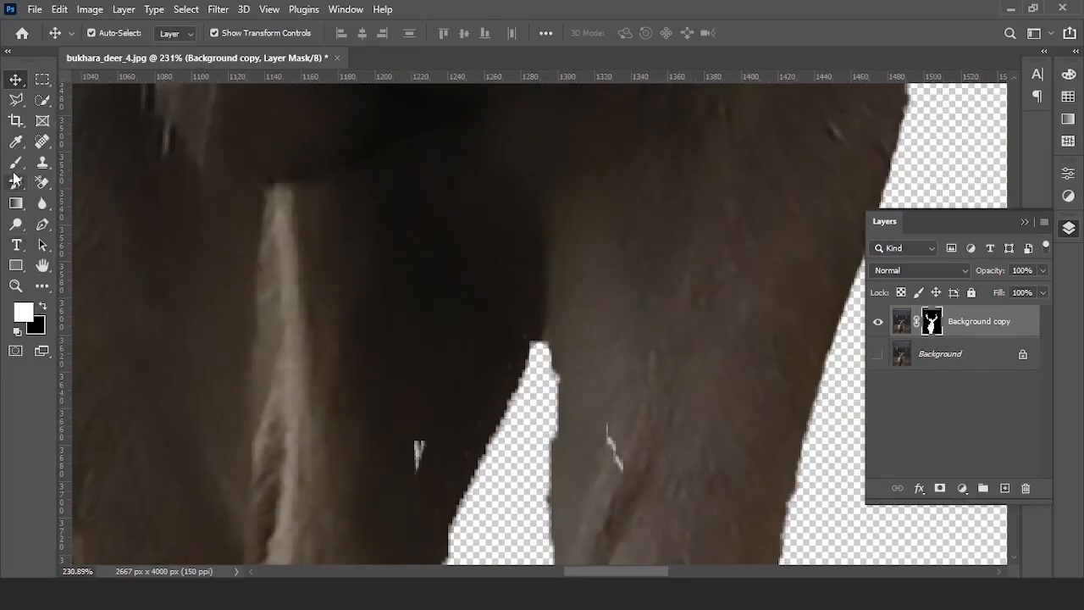
pyautogui.click(15, 162)
pyautogui.click(417, 450)
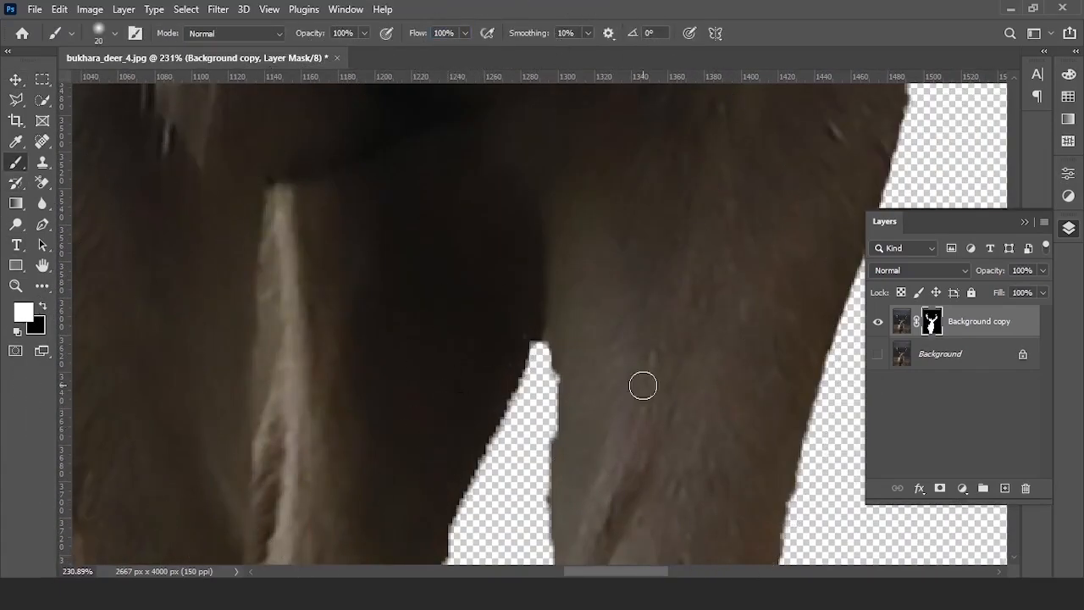
# - Paint the mask edges along the left leg, body and belly to remove leftover background
pyautogui.scroll(-5, 643, 386)
pyautogui.scroll(4, 518, 441)
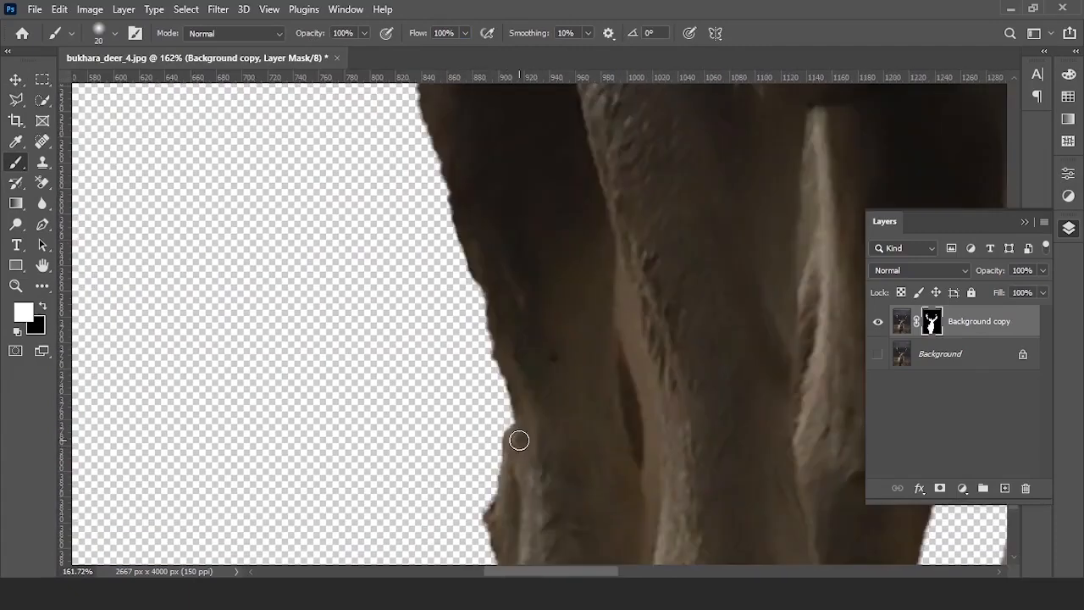
pyautogui.scroll(-4, 475, 271)
pyautogui.moveTo(511, 432)
pyautogui.mouseDown()
pyautogui.moveTo(476, 267)
pyautogui.moveTo(439, 172)
pyautogui.mouseUp()
pyautogui.scroll(6, 466, 274)
pyautogui.moveTo(439, 172)
pyautogui.mouseDown()
pyautogui.moveTo(467, 353)
pyautogui.moveTo(386, 199)
pyautogui.mouseUp()
pyautogui.moveTo(401, 183); pyautogui.dragTo(576, 534)
pyautogui.moveTo(506, 476); pyautogui.dragTo(440, 301)
pyautogui.moveTo(452, 254); pyautogui.dragTo(463, 491)
pyautogui.moveTo(415, 491); pyautogui.dragTo(430, 292)
# - Touch up the mask edges along the right leg
pyautogui.scroll(-6, 463, 338)
pyautogui.moveTo(573, 474); pyautogui.dragTo(593, 152)
pyautogui.scroll(4, 664, 385)
pyautogui.scroll(3, 661, 387)
pyautogui.moveTo(577, 343); pyautogui.dragTo(559, 443)
pyautogui.moveTo(573, 305); pyautogui.dragTo(582, 518)
pyautogui.scroll(-4, 565, 470)
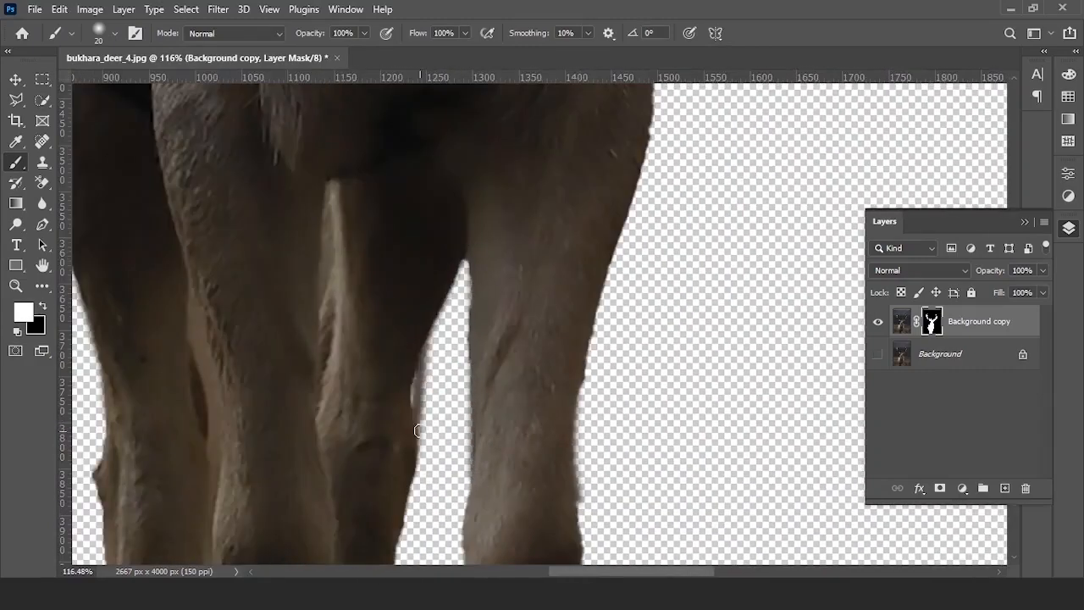
pyautogui.scroll(-10, 411, 461)
pyautogui.scroll(2, 539, 299)
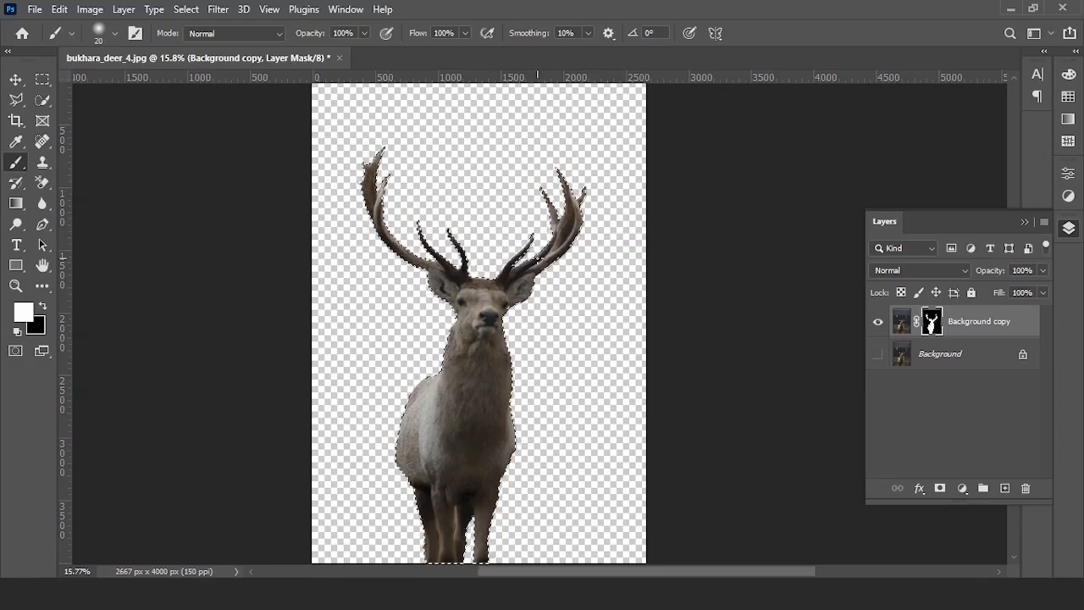
# - With the Polygonal Lasso in subtract mode, trace the ear base and forehead out of the antler selection
pyautogui.scroll(5, 535, 259)
pyautogui.moveTo(16, 99); pyautogui.dragTo(112, 111)
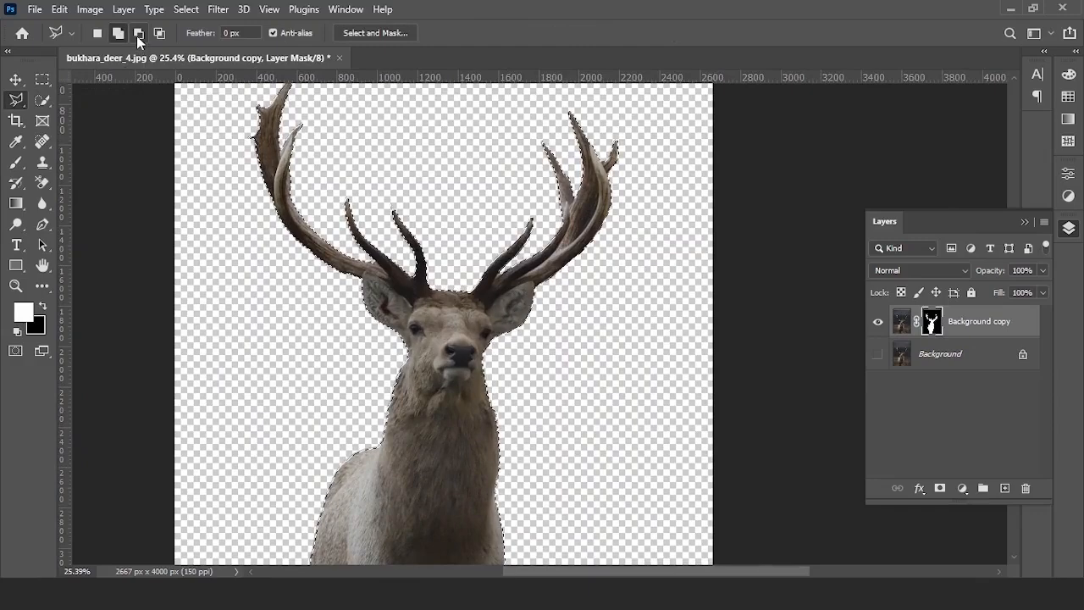
pyautogui.scroll(10, 417, 313)
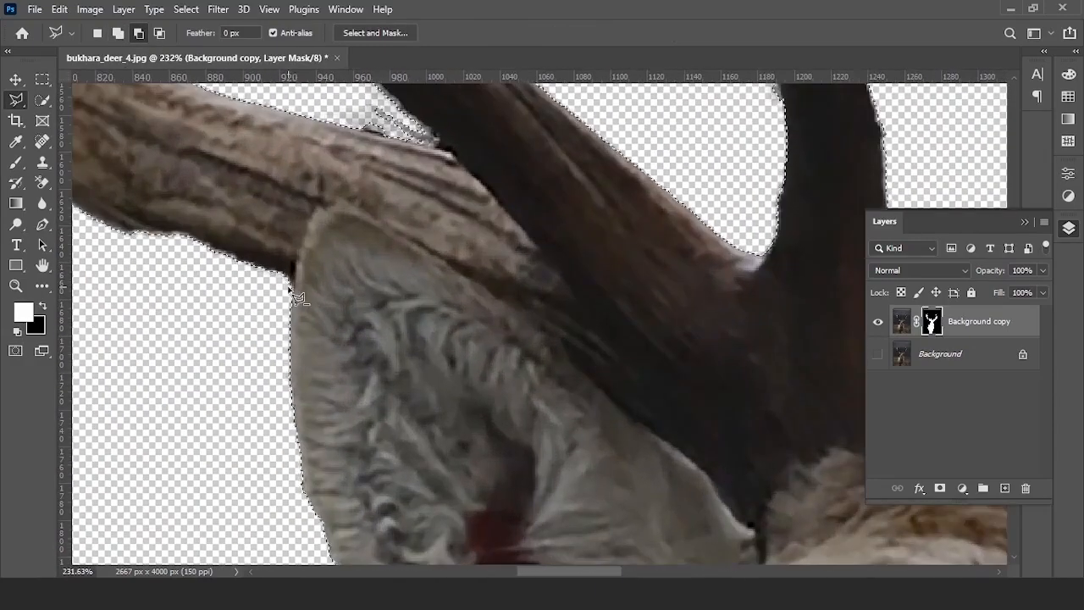
pyautogui.click(290, 287)
pyautogui.click(301, 232)
pyautogui.click(323, 209)
pyautogui.click(346, 207)
pyautogui.click(476, 281)
pyautogui.click(563, 337)
pyautogui.click(575, 357)
pyautogui.moveTo(645, 424); pyautogui.dragTo(482, 275)
pyautogui.click(547, 327)
pyautogui.click(591, 383)
pyautogui.click(610, 342)
pyautogui.click(723, 311)
pyautogui.scroll(-2, 754, 283)
pyautogui.moveTo(808, 270); pyautogui.dragTo(517, 375)
pyautogui.click(470, 351)
# - Trace the ear's upper edge and around the left ear, then close the outline to trim it out
pyautogui.scroll(4, 642, 364)
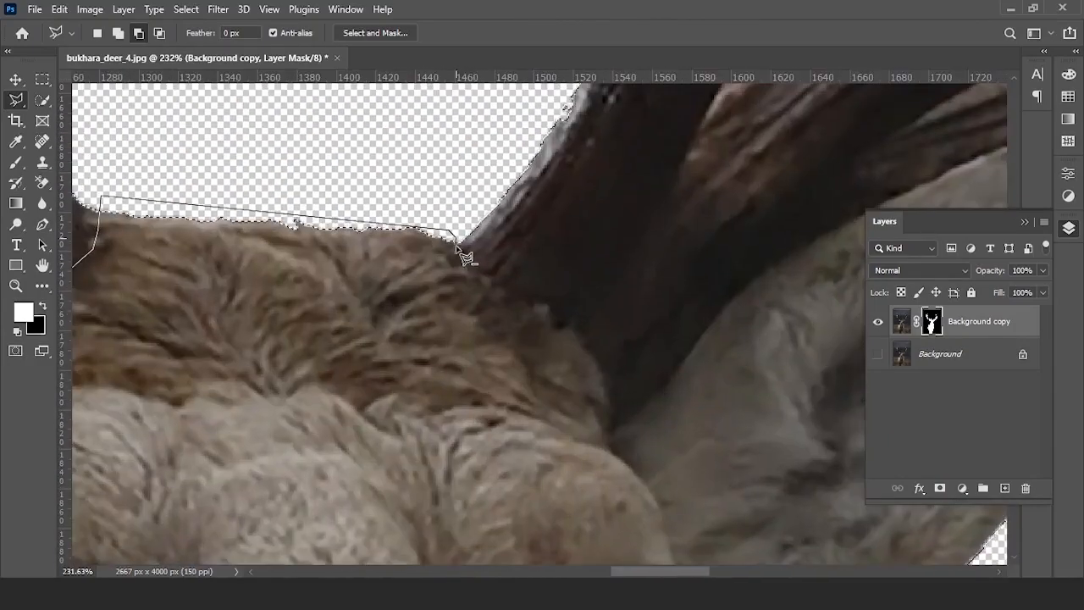
pyautogui.moveTo(663, 373); pyautogui.dragTo(354, 432)
pyautogui.click(375, 418)
pyautogui.click(421, 358)
pyautogui.click(476, 316)
pyautogui.click(505, 300)
pyautogui.click(583, 257)
pyautogui.click(622, 243)
pyautogui.click(643, 228)
pyautogui.click(765, 195)
pyautogui.click(786, 239)
pyautogui.scroll(-5, 786, 240)
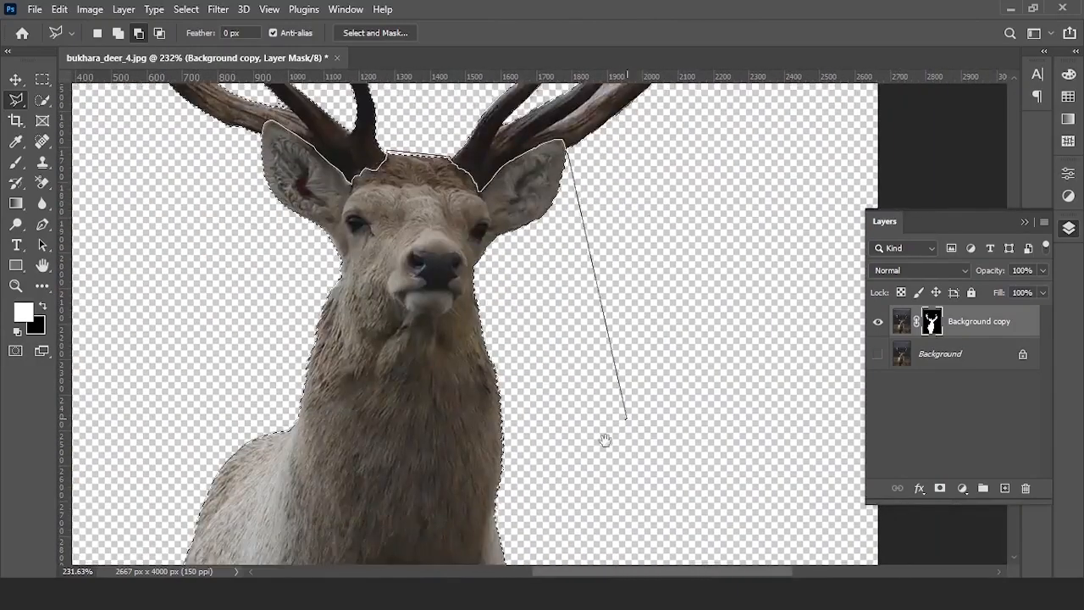
pyautogui.moveTo(630, 424); pyautogui.dragTo(694, 110)
pyautogui.click(617, 455)
pyautogui.click(313, 462)
pyautogui.scroll(3, 271, 339)
pyautogui.click(194, 506)
pyautogui.scroll(3, 306, 447)
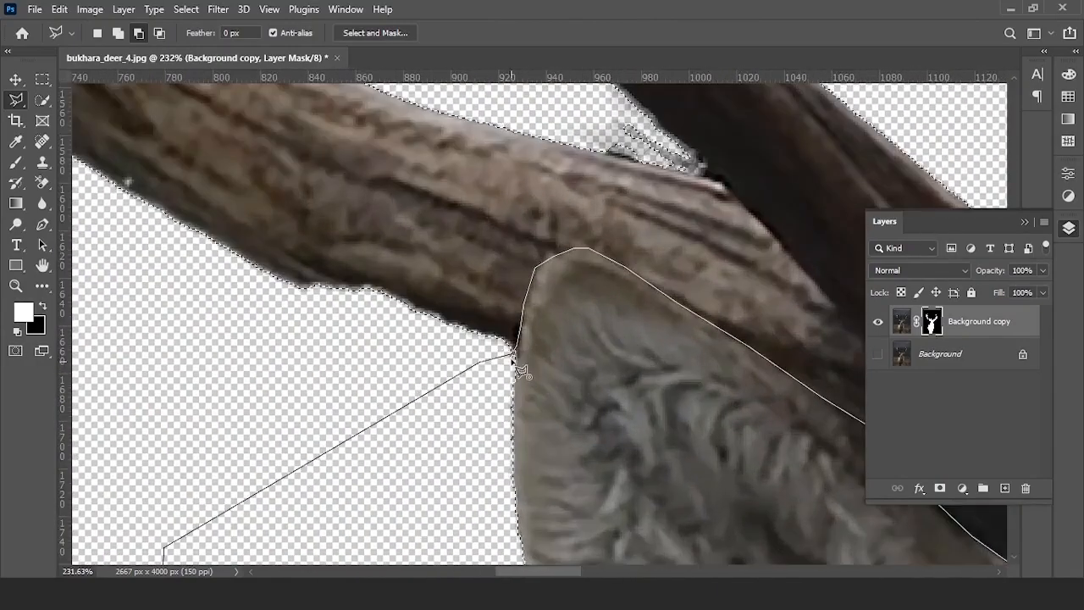
pyautogui.scroll(-10, 508, 364)
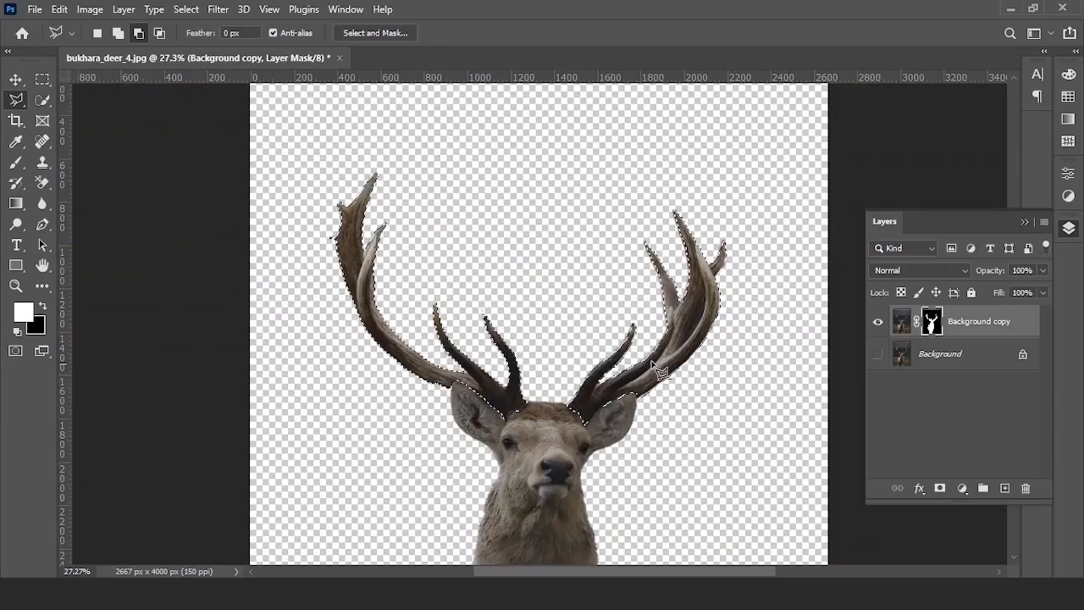
# - Copy the selected antlers from the layer image onto new Layer 1 and show the Background again
pyautogui.click(901, 322)
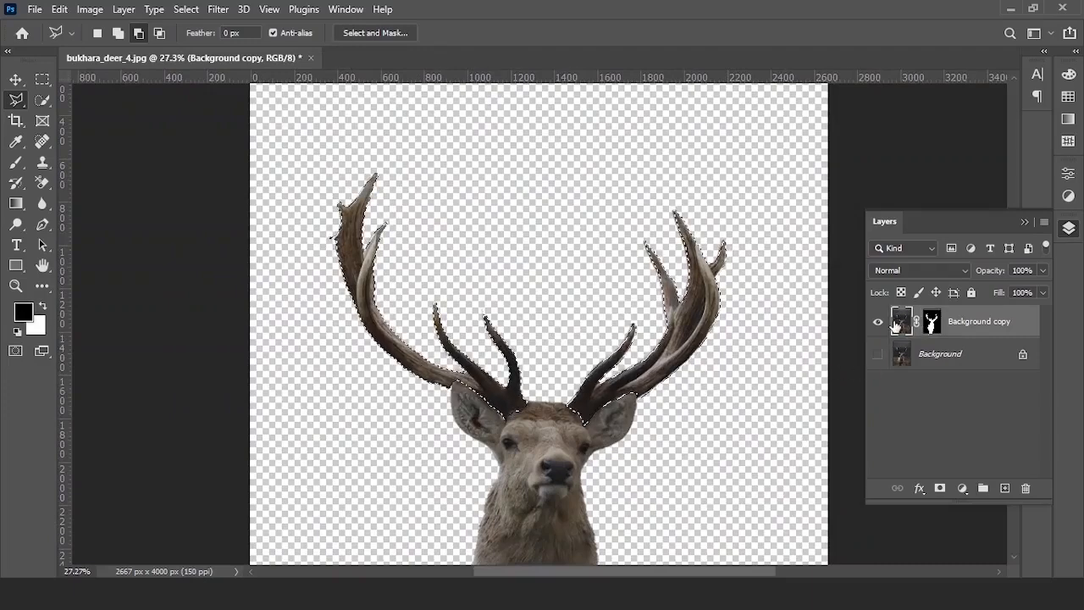
pyautogui.hotkey('ctrl', 'j')
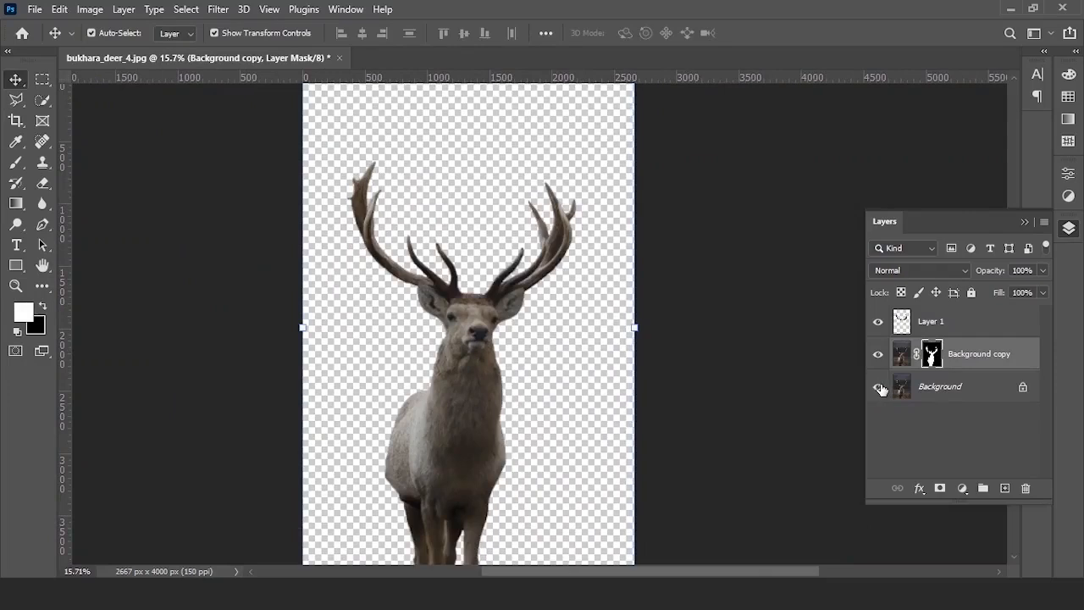
pyautogui.click(881, 389)
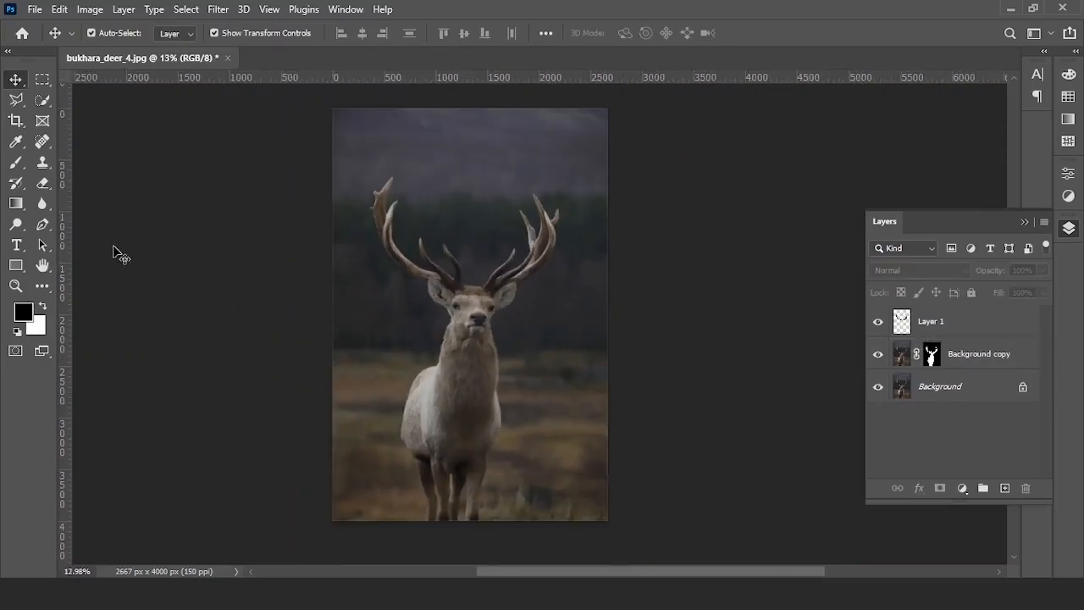
# - Crop outward on both sides to widen the canvas to 3227 px, adding white side margins
pyautogui.click(19, 122)
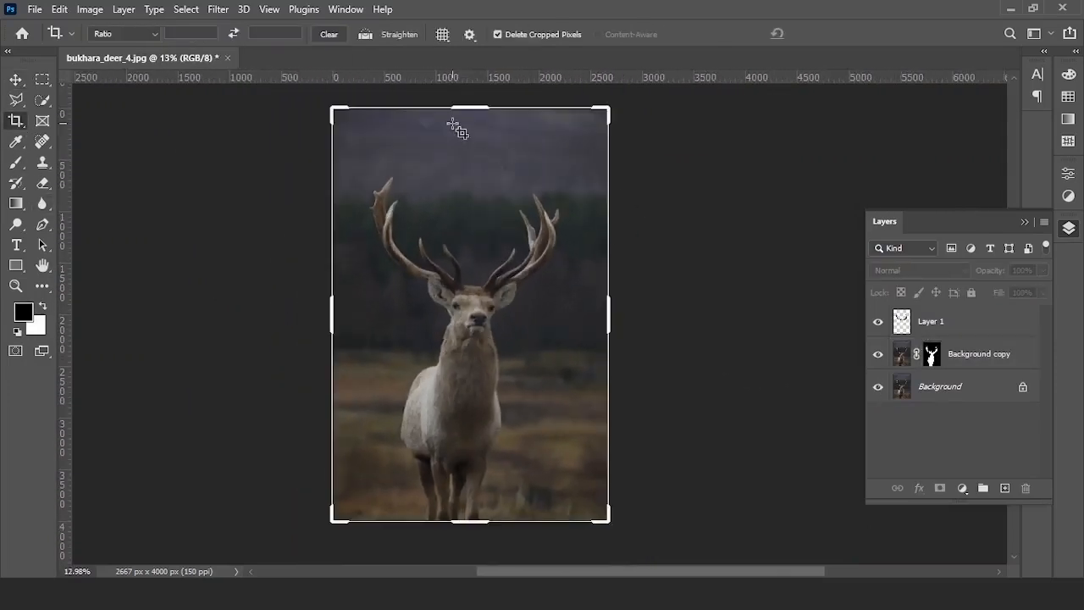
pyautogui.moveTo(467, 519); pyautogui.dragTo(501, 511)
pyautogui.click(830, 36)
pyautogui.moveTo(632, 316); pyautogui.dragTo(649, 315)
pyautogui.moveTo(315, 317); pyautogui.dragTo(298, 314)
pyautogui.moveTo(653, 306); pyautogui.dragTo(674, 301)
pyautogui.click(830, 34)
# - Convert the Background into Layer 0, then marquee-select a strip along the photo's right edge
pyautogui.click(18, 80)
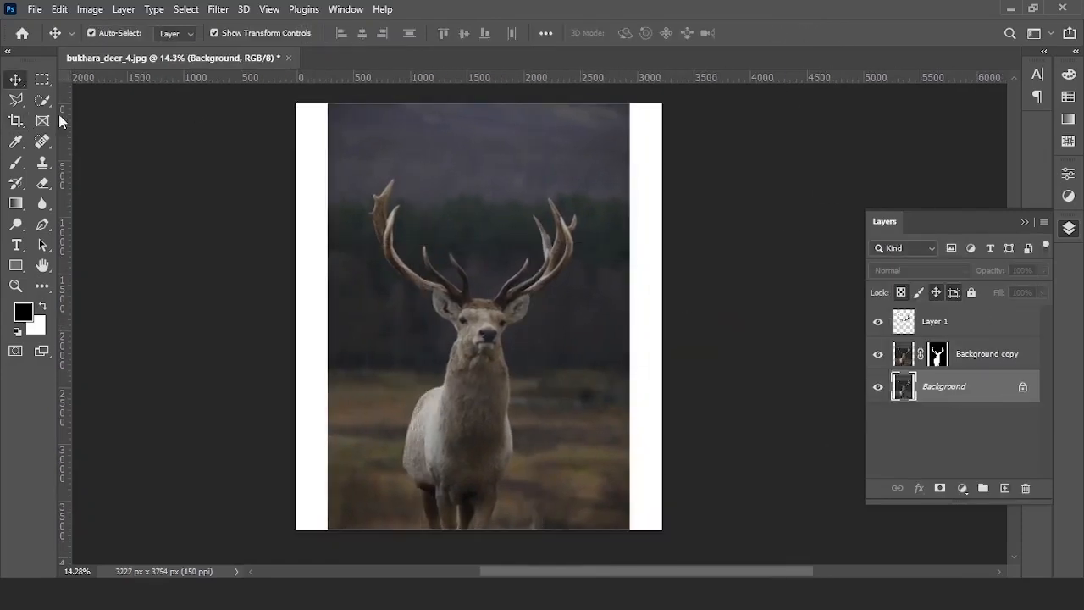
pyautogui.click(1022, 388)
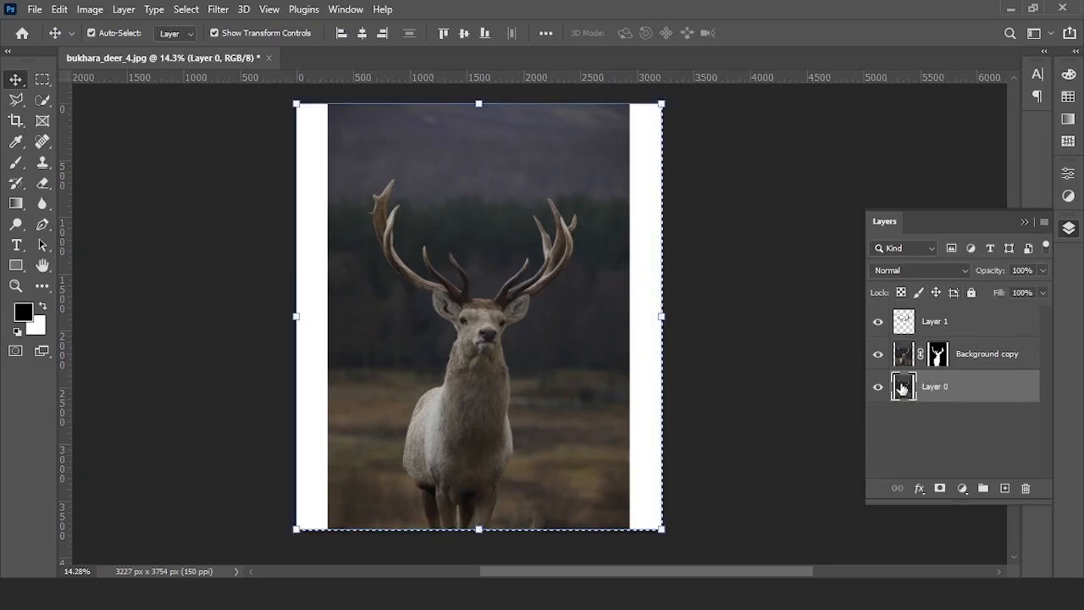
pyautogui.hotkey('ctrl', '/')
pyautogui.scroll(1, 505, 379)
pyautogui.moveTo(506, 379); pyautogui.dragTo(515, 378)
pyautogui.scroll(-1, 513, 380)
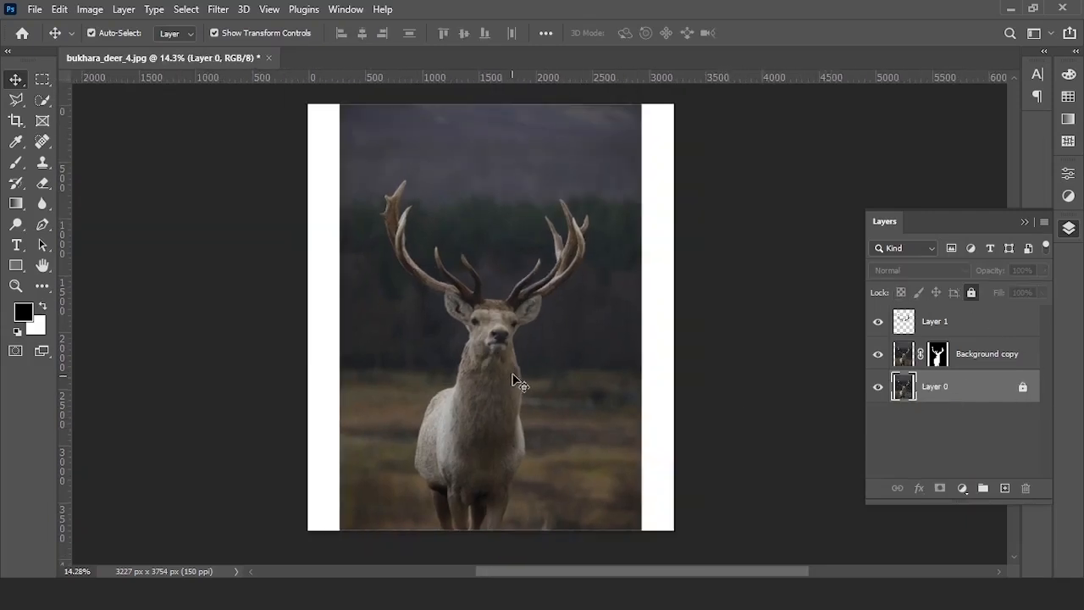
pyautogui.click(40, 81)
pyautogui.moveTo(622, 148); pyautogui.dragTo(696, 516)
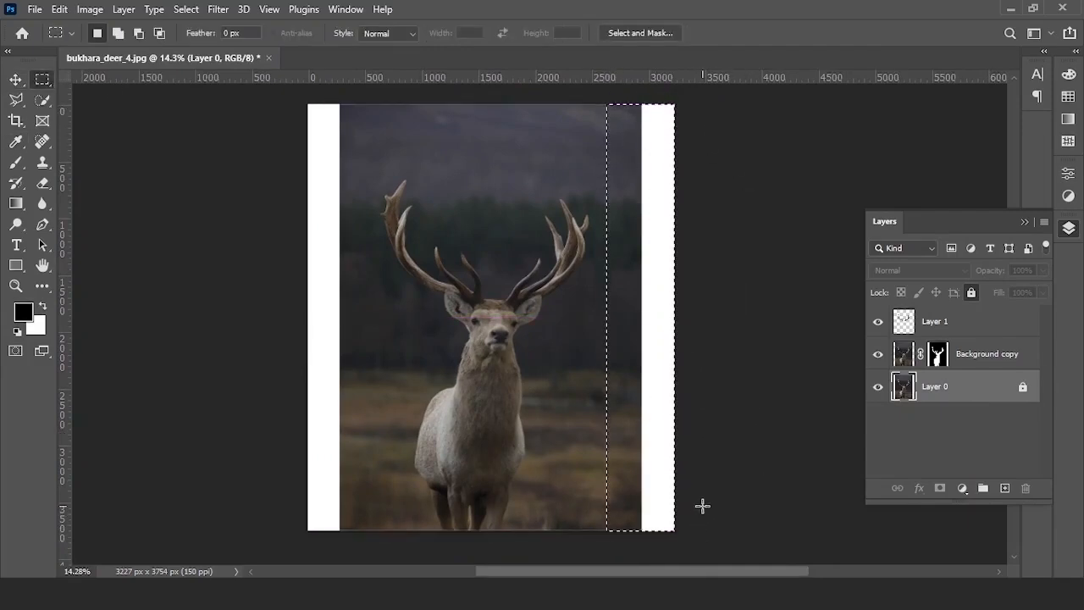
# - Copy the right-edge strip into Layer 2 and stretch it right over the white margin
pyautogui.hotkey('ctrl', 'j')
pyautogui.click(523, 231)
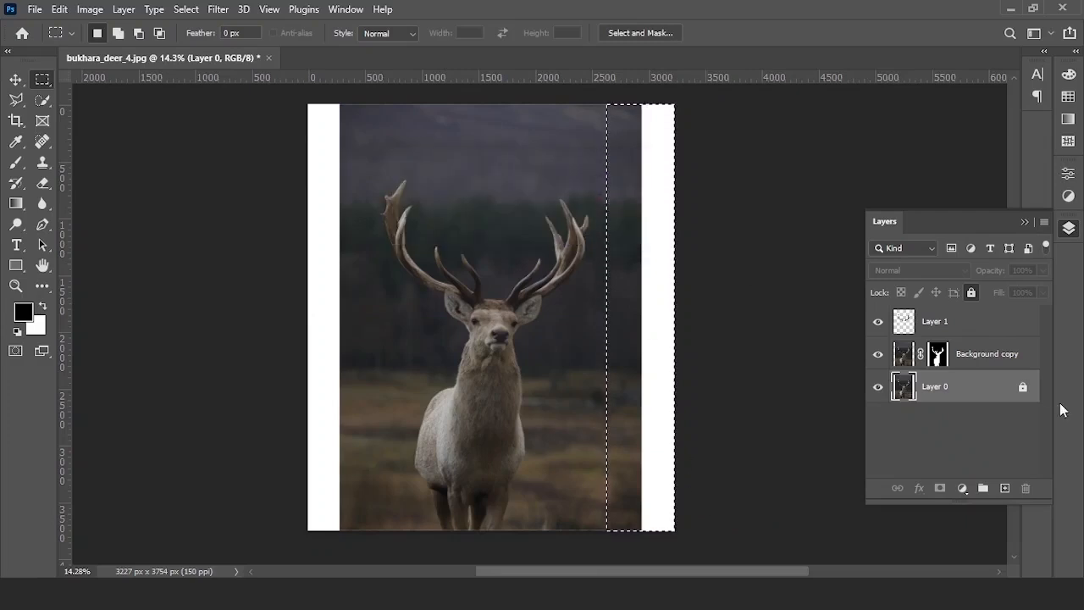
pyautogui.click(1024, 387)
pyautogui.hotkey('ctrl', 'j')
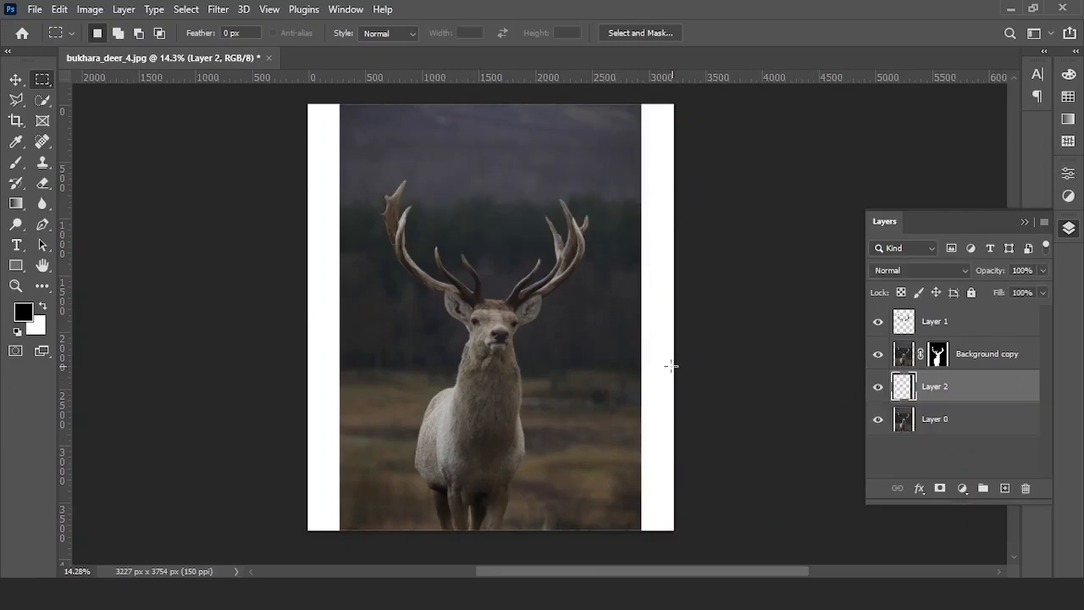
pyautogui.press('v')
pyautogui.moveTo(704, 312); pyautogui.dragTo(741, 314)
pyautogui.click(830, 208)
# - Select the left-edge strip, copy it to a new layer and stretch it left over the margin
pyautogui.click(42, 79)
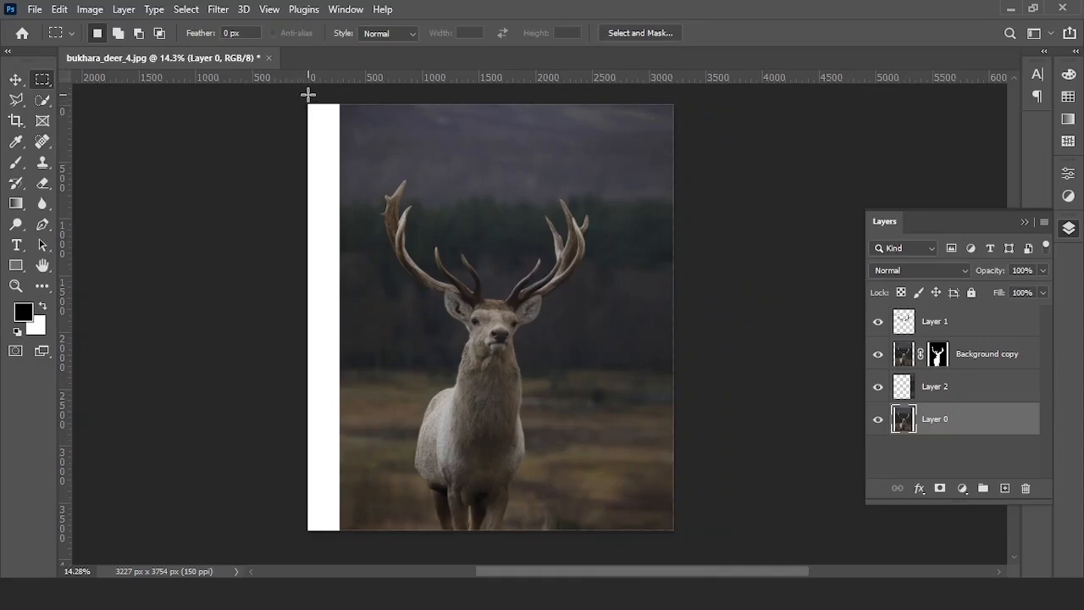
pyautogui.moveTo(355, 154); pyautogui.dragTo(373, 555)
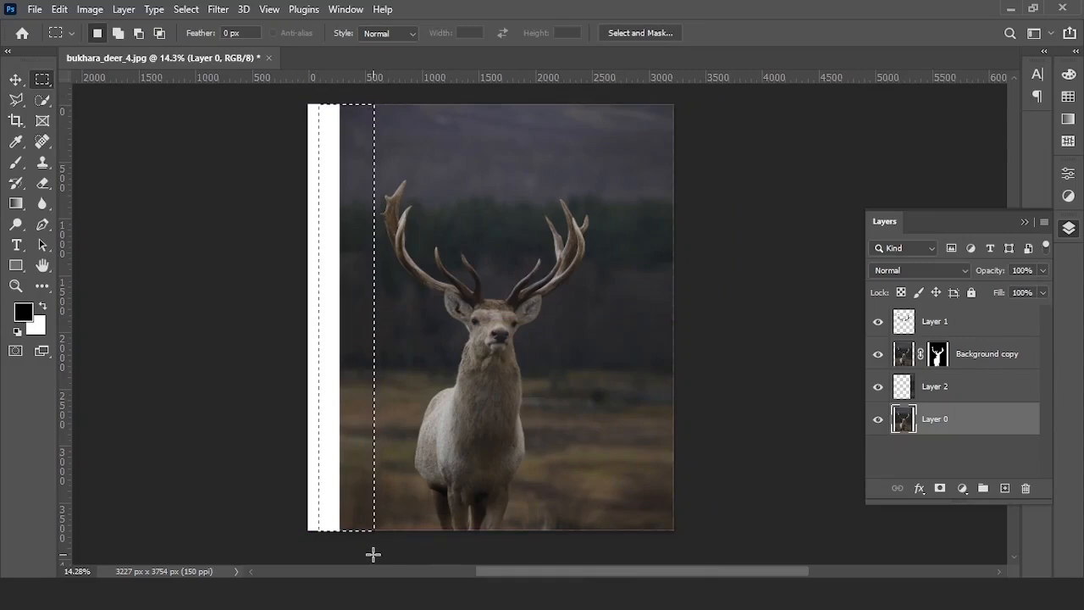
pyautogui.hotkey('ctrl', 'j')
pyautogui.hotkey('ctrl', 't')
pyautogui.moveTo(310, 317); pyautogui.dragTo(257, 327)
pyautogui.click(790, 34)
# - Combine Layers 2, 3 and 0 into a single smart object
pyautogui.click(753, 246)
pyautogui.scroll(-1, 535, 290)
pyautogui.click(997, 395)
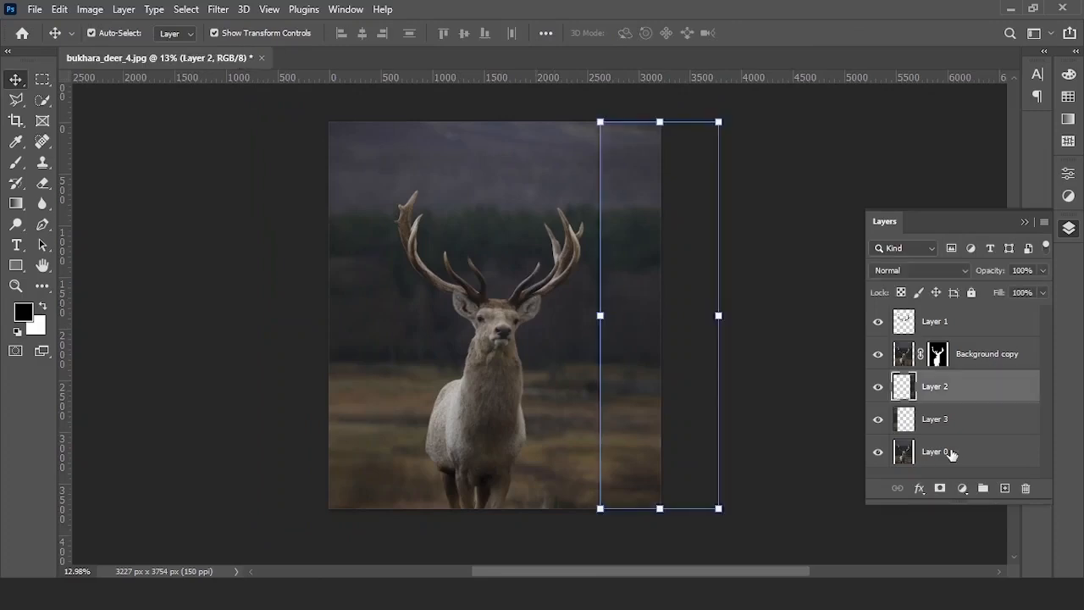
pyautogui.keyDown('shift'); pyautogui.click(952, 453); pyautogui.keyUp('shift')
pyautogui.rightClick(951, 453)
pyautogui.click(836, 221)
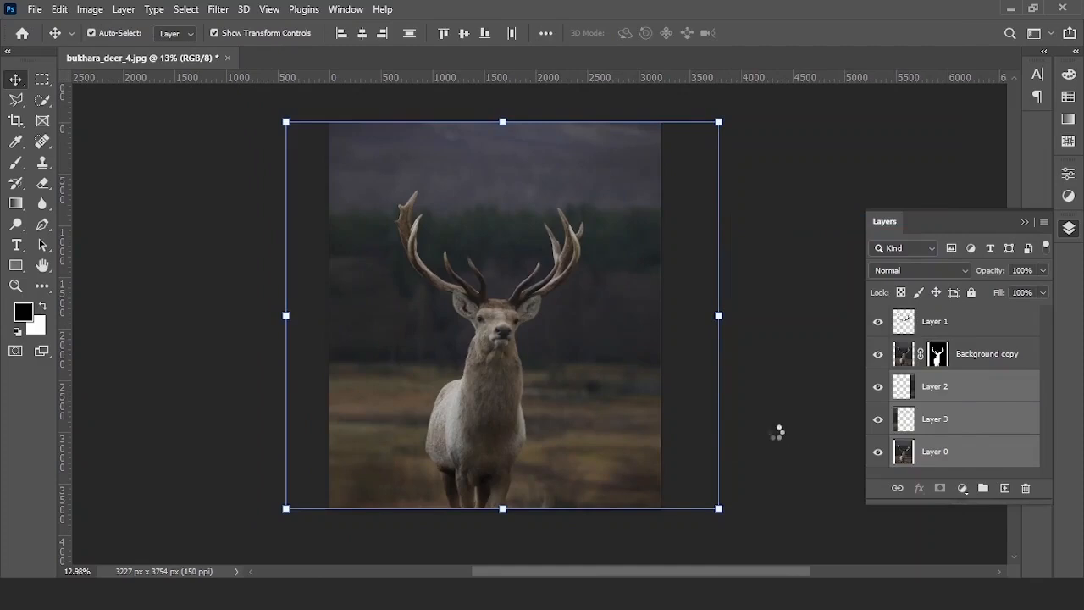
pyautogui.scroll(1, 779, 436)
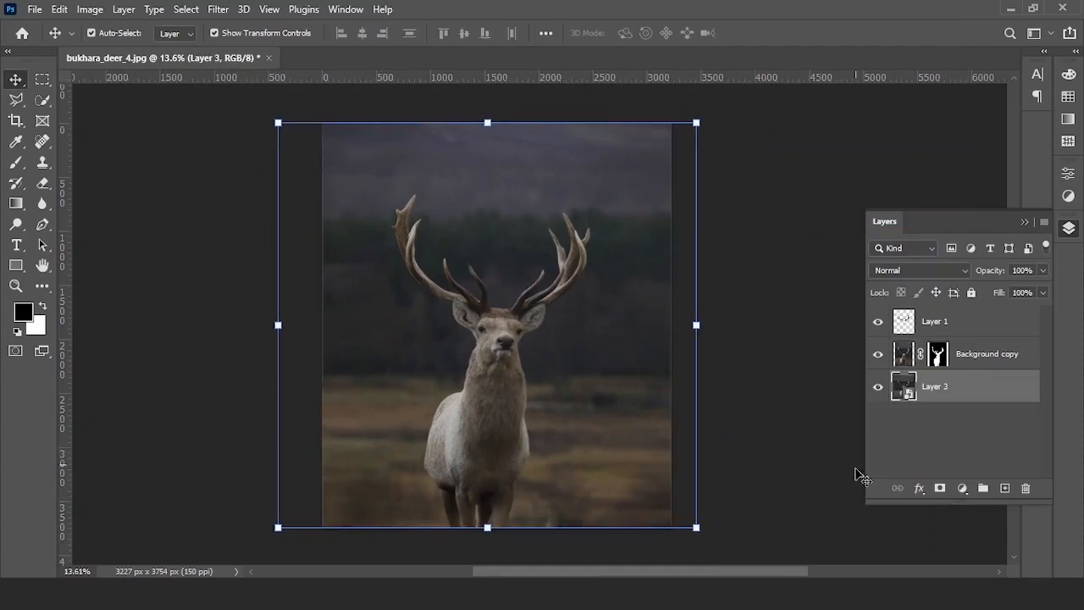
# - Add a Color Lookup adjustment using the Moonlight.3DL look
pyautogui.click(964, 490)
pyautogui.click(1000, 400)
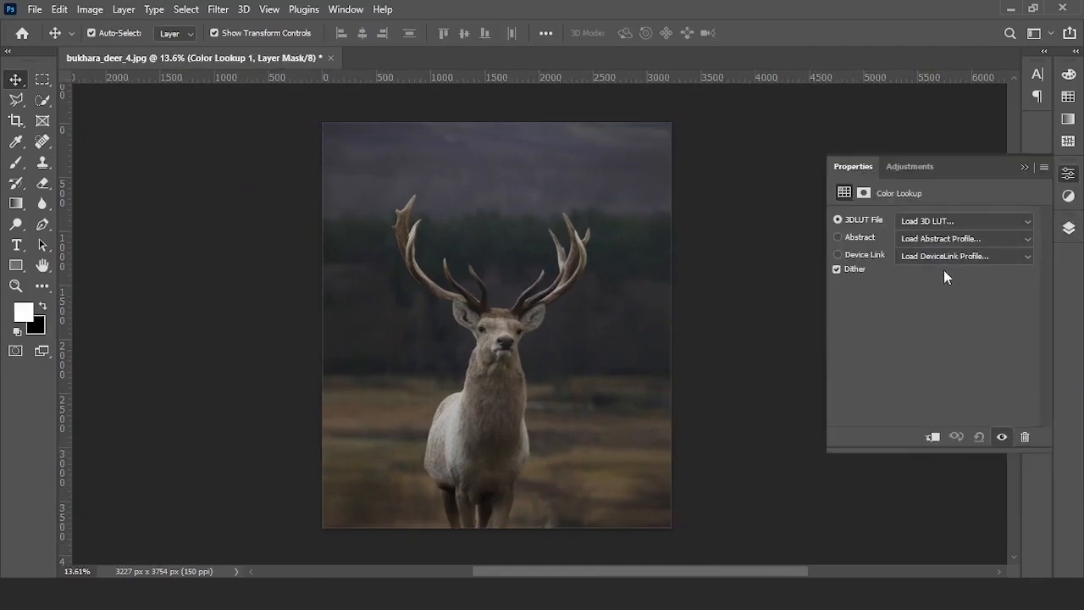
pyautogui.click(933, 221)
pyautogui.click(903, 391)
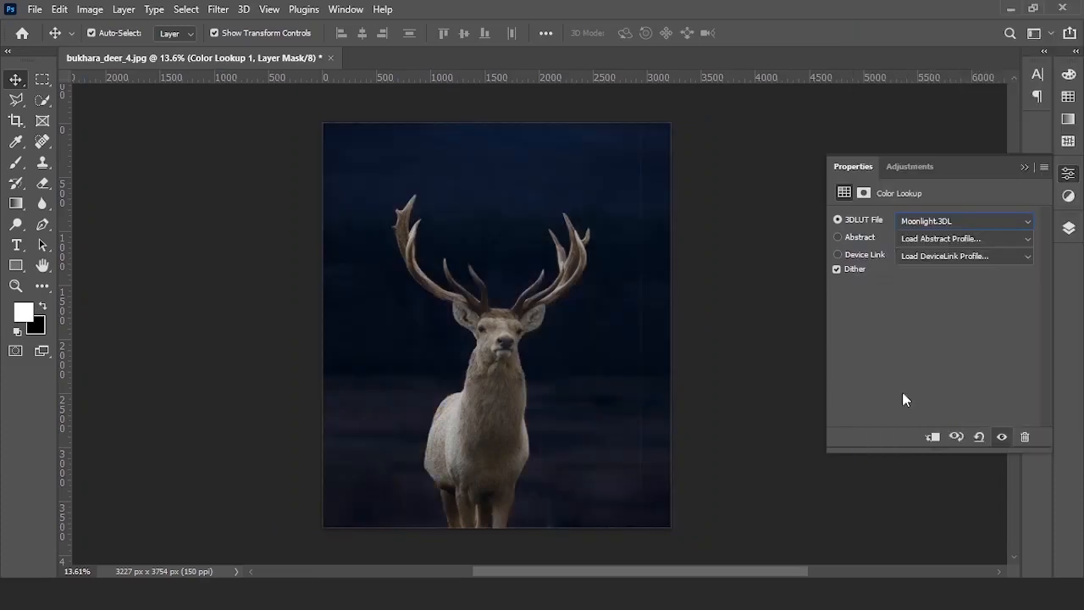
pyautogui.click(1023, 166)
pyautogui.click(1068, 228)
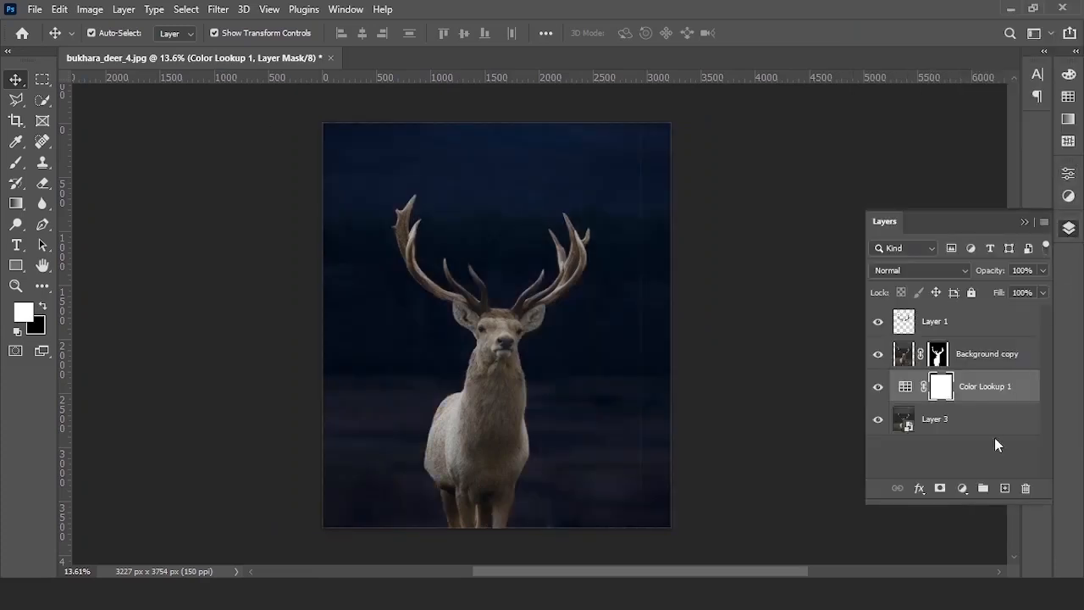
# - Add a Black & White adjustment layer and lower its opacity to 15%
pyautogui.click(958, 488)
pyautogui.click(991, 359)
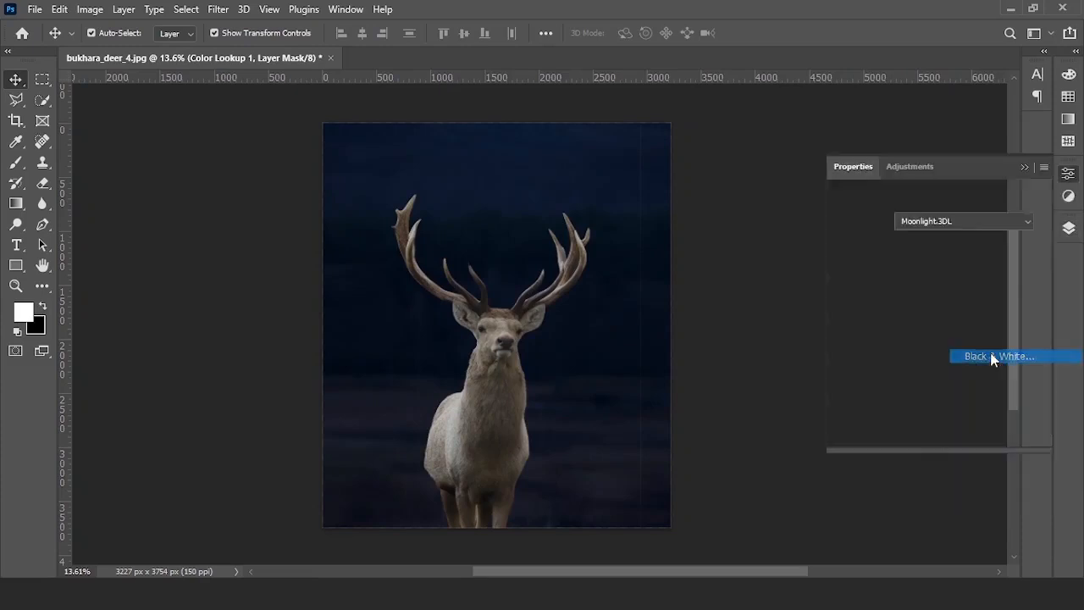
pyautogui.click(1025, 168)
pyautogui.click(1069, 227)
pyautogui.click(1043, 270)
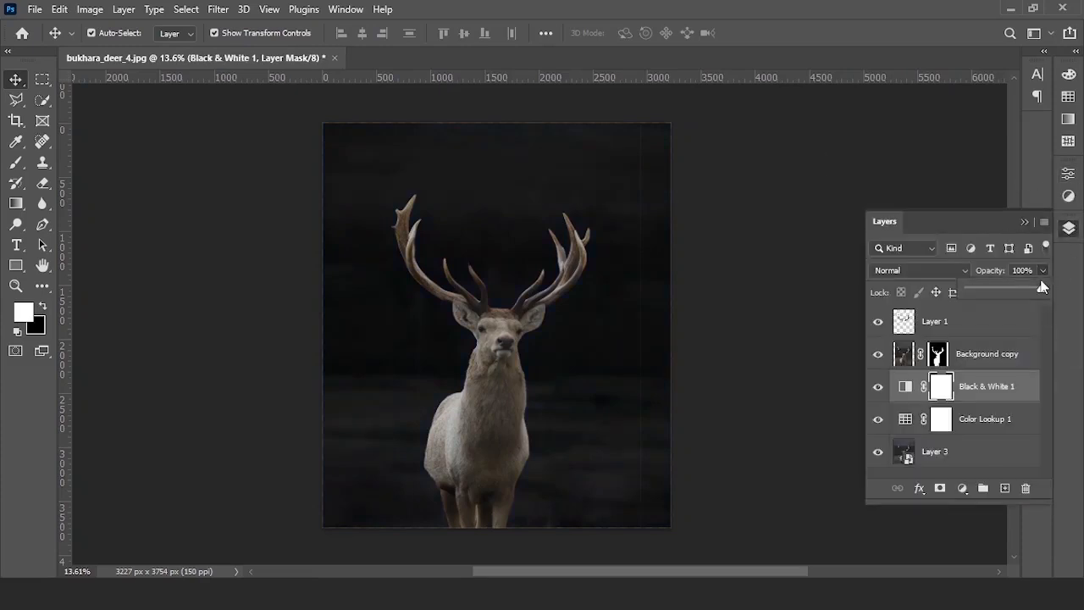
pyautogui.moveTo(997, 303); pyautogui.dragTo(955, 305)
pyautogui.click(1025, 222)
# - Select the four deer layers from Background copy down through Layer 3
pyautogui.moveTo(550, 327); pyautogui.dragTo(547, 363)
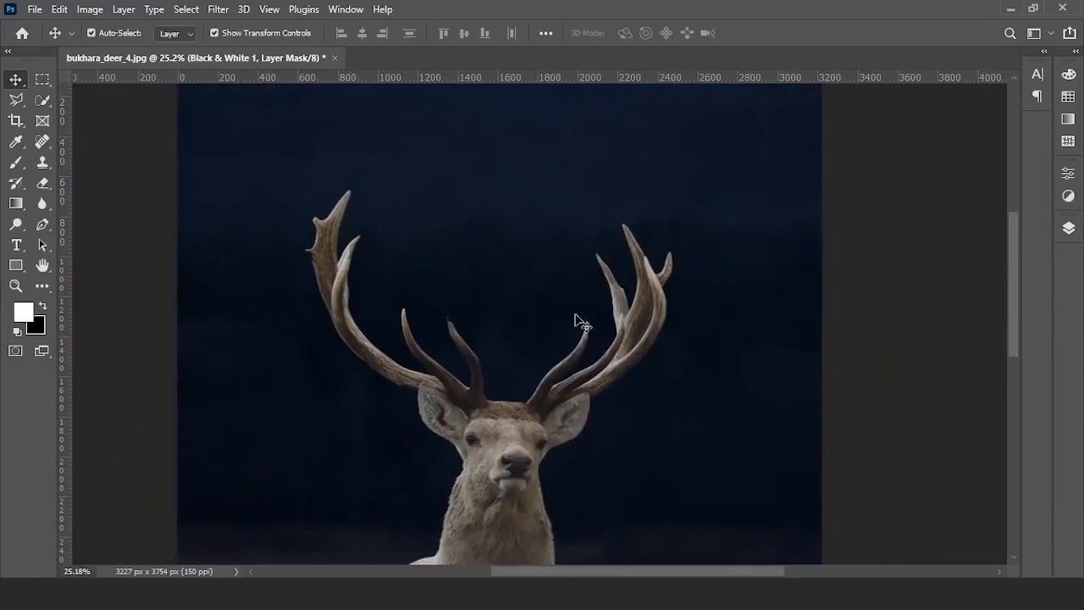
pyautogui.click(1068, 227)
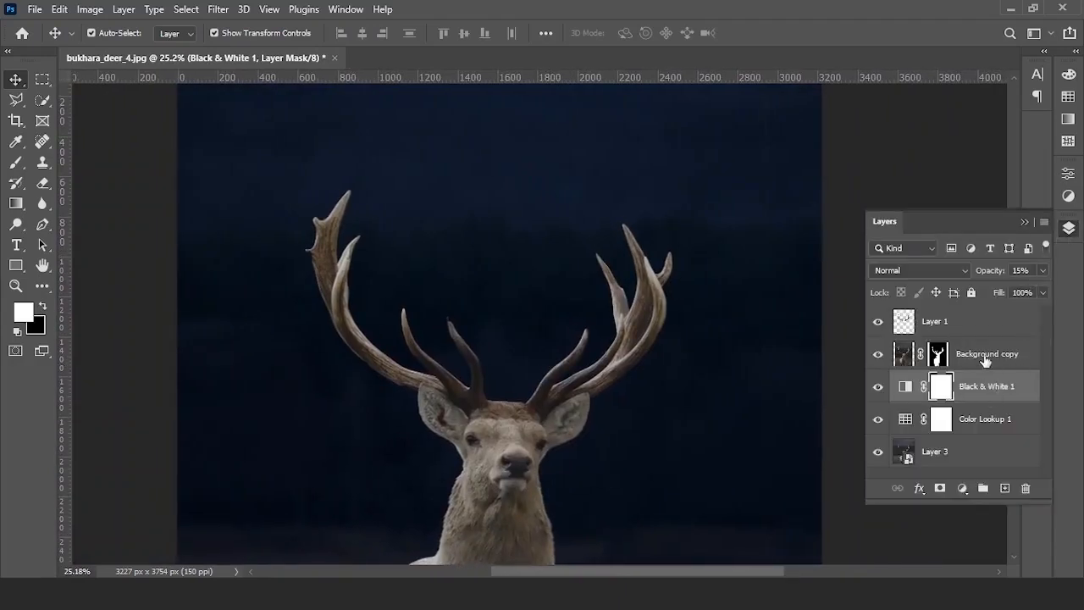
pyautogui.click(985, 359)
pyautogui.keyDown('shift'); pyautogui.click(986, 451); pyautogui.keyUp('shift')
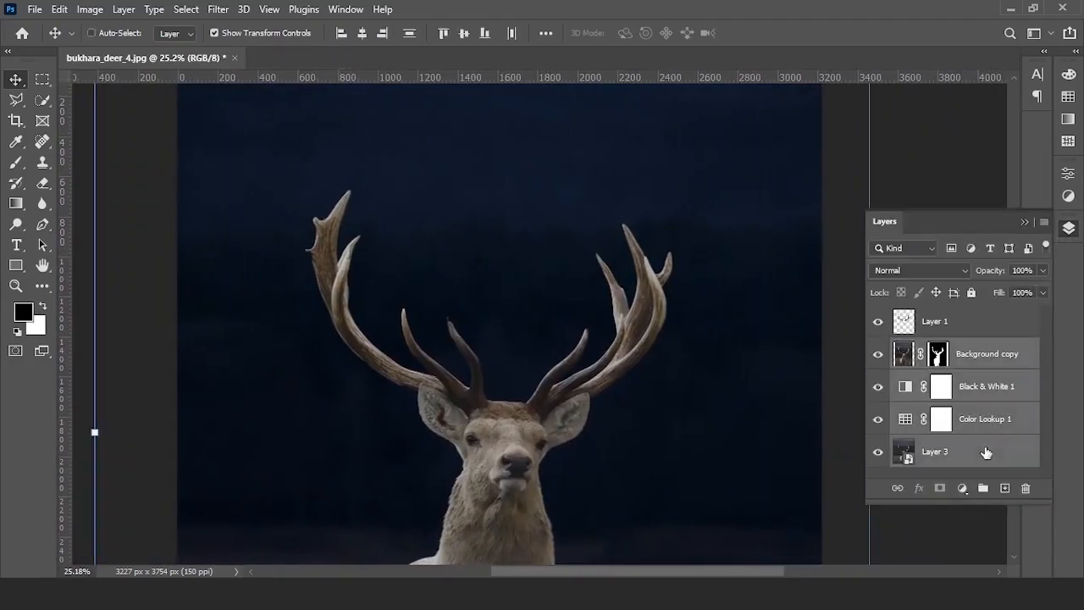
# - Group the four selected deer layers and name the group 'deer'
pyautogui.hotkey('ctrl', 'g')
pyautogui.doubleClick(938, 348)
pyautogui.write('deer')
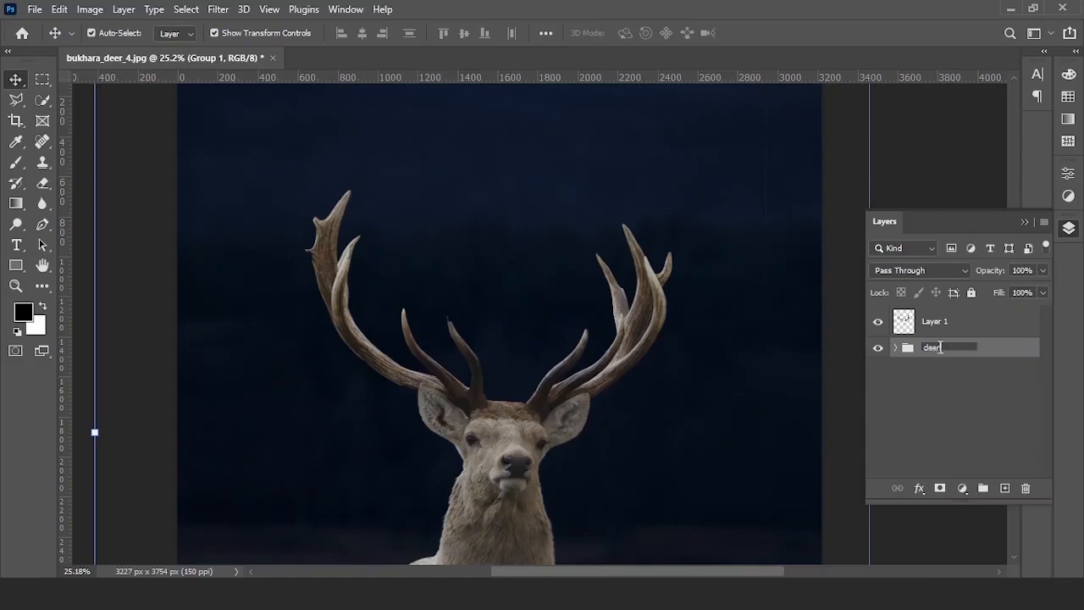
pyautogui.press('Return')
# - Put Layer 1 into its own group named 'glow'
pyautogui.click(982, 329)
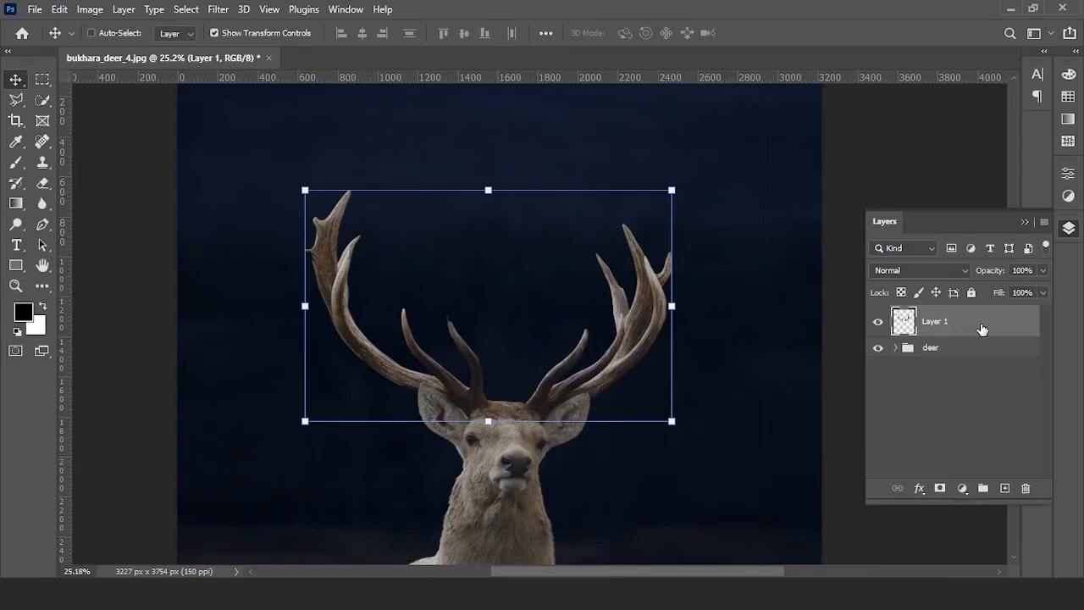
pyautogui.hotkey('ctrl', 'g')
pyautogui.doubleClick(936, 315)
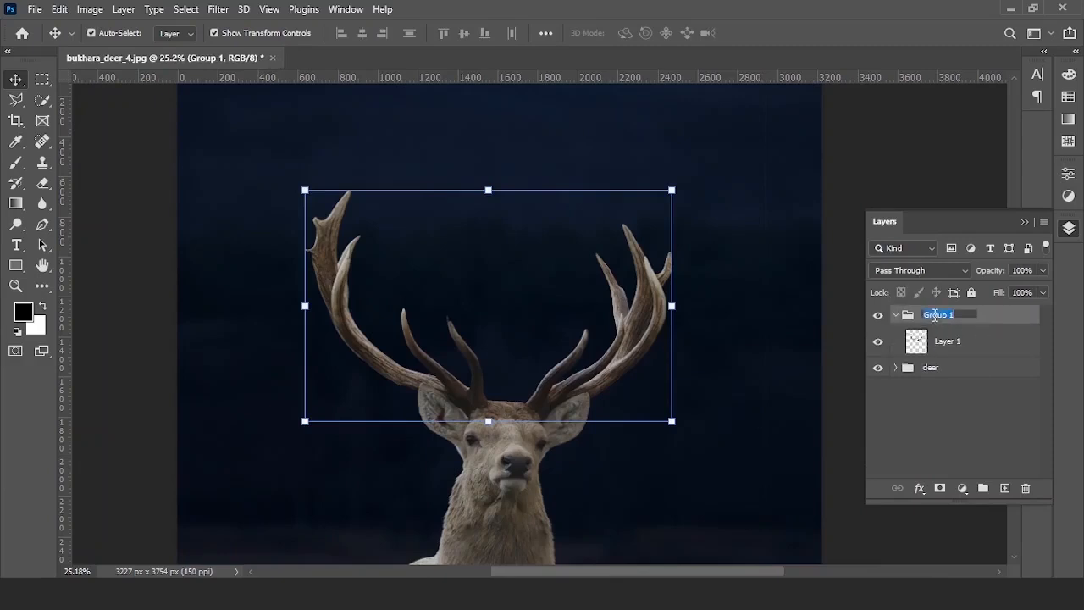
pyautogui.write('a')
pyautogui.press('Return')
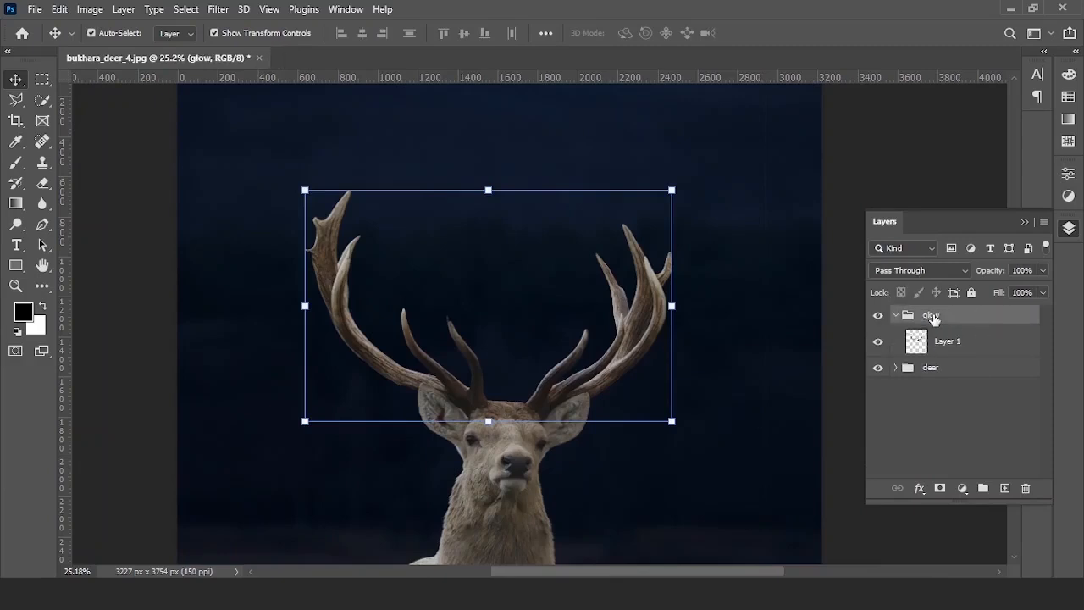
pyautogui.click(976, 346)
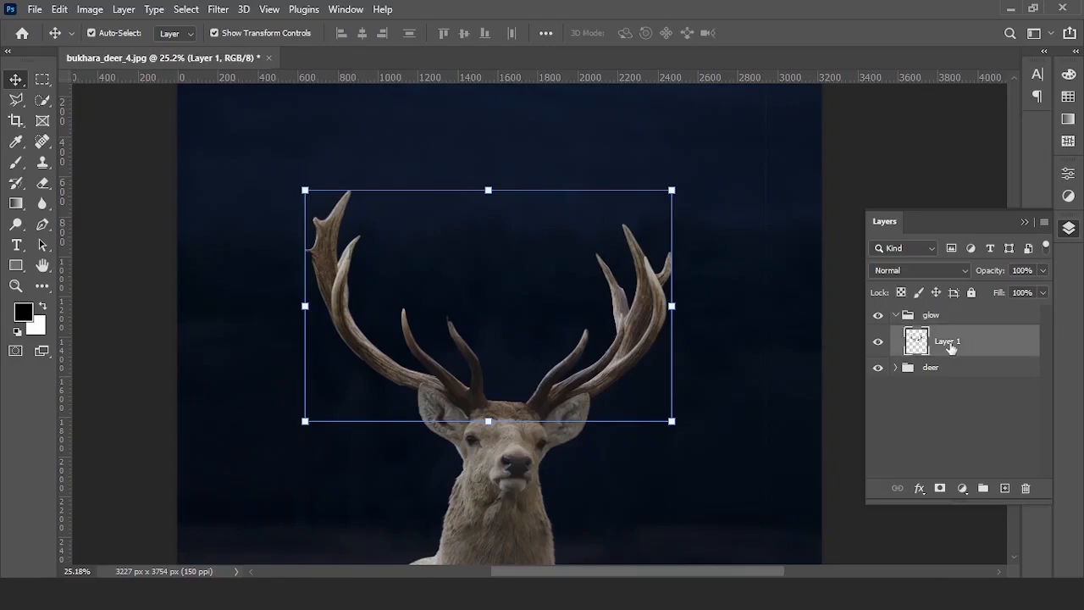
# - Duplicate Layer 1, convert the copy to a smart object and blend it with Linear Dodge (Add)
pyautogui.hotkey('ctrl', 'j')
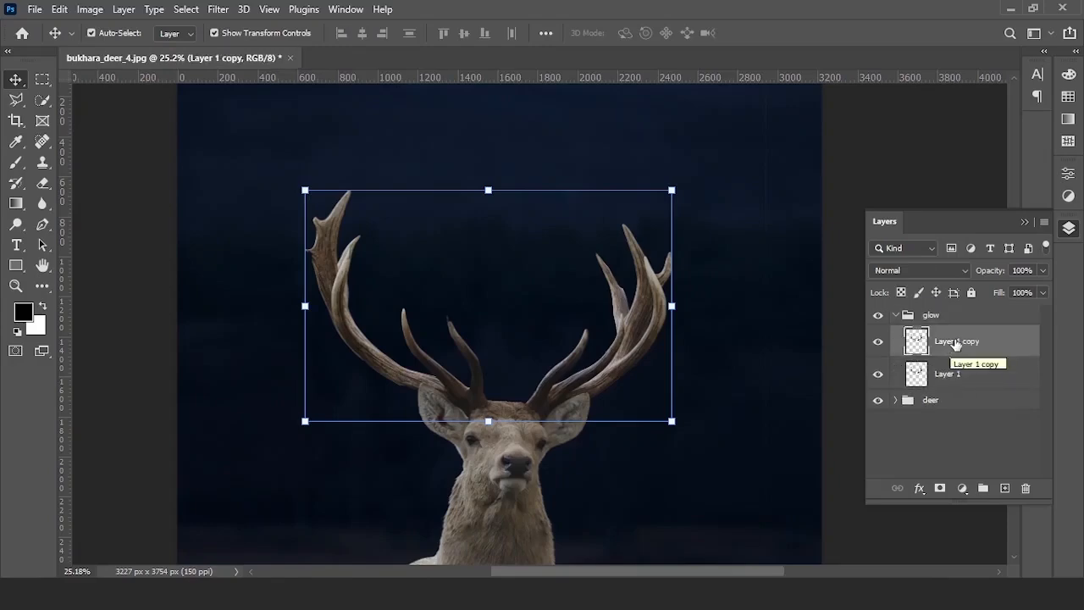
pyautogui.rightClick(956, 345)
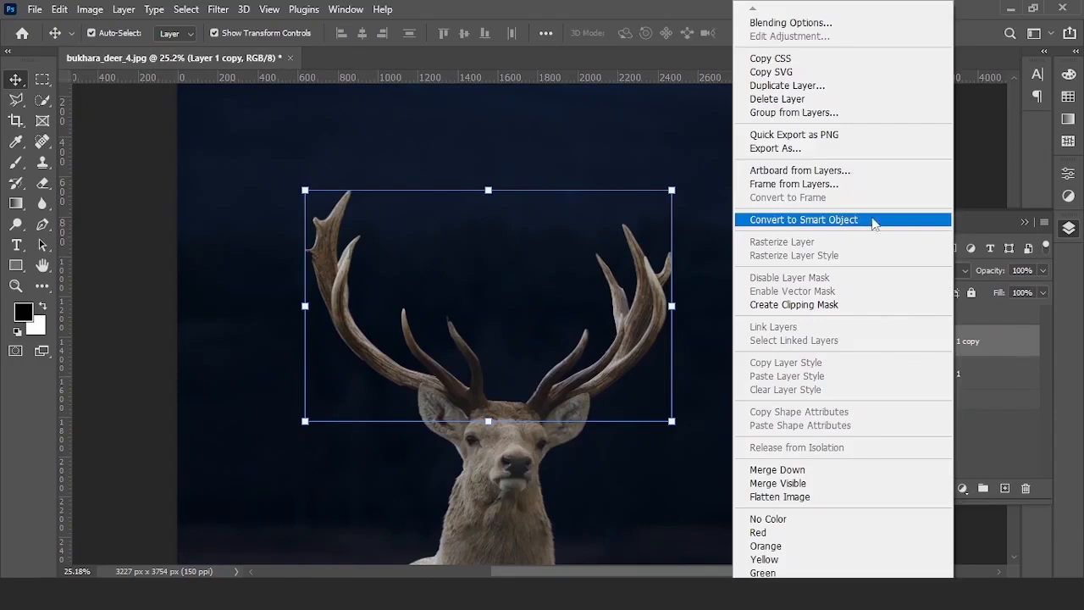
pyautogui.click(912, 223)
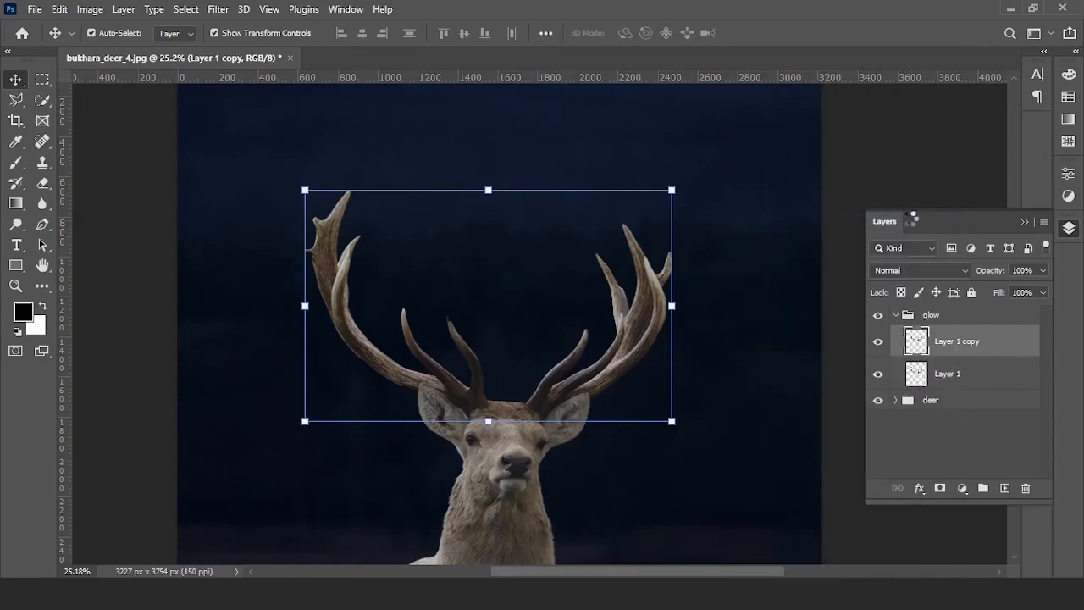
pyautogui.click(927, 270)
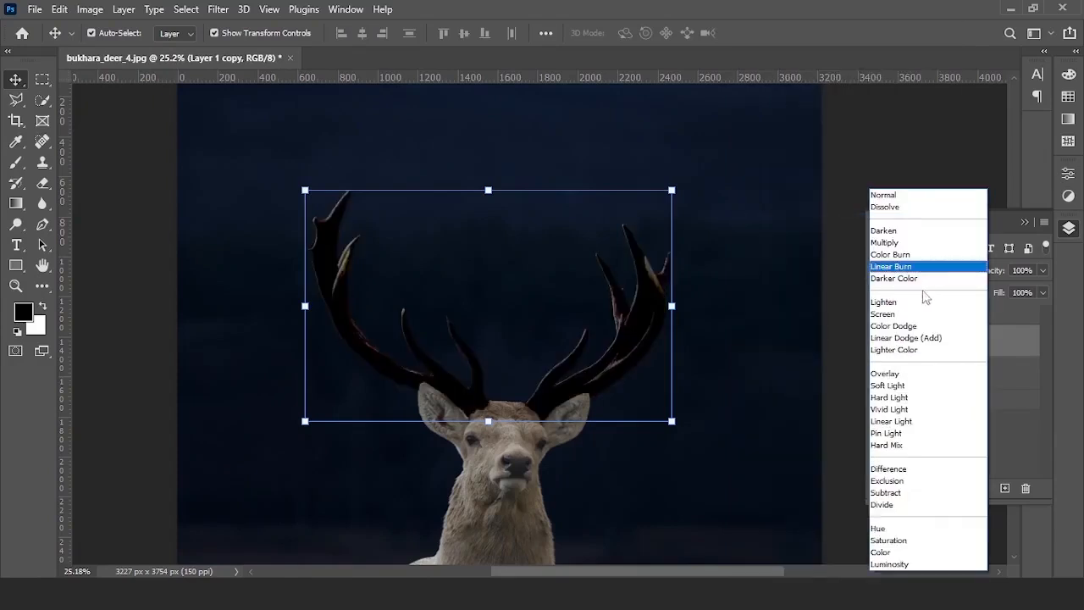
pyautogui.click(905, 338)
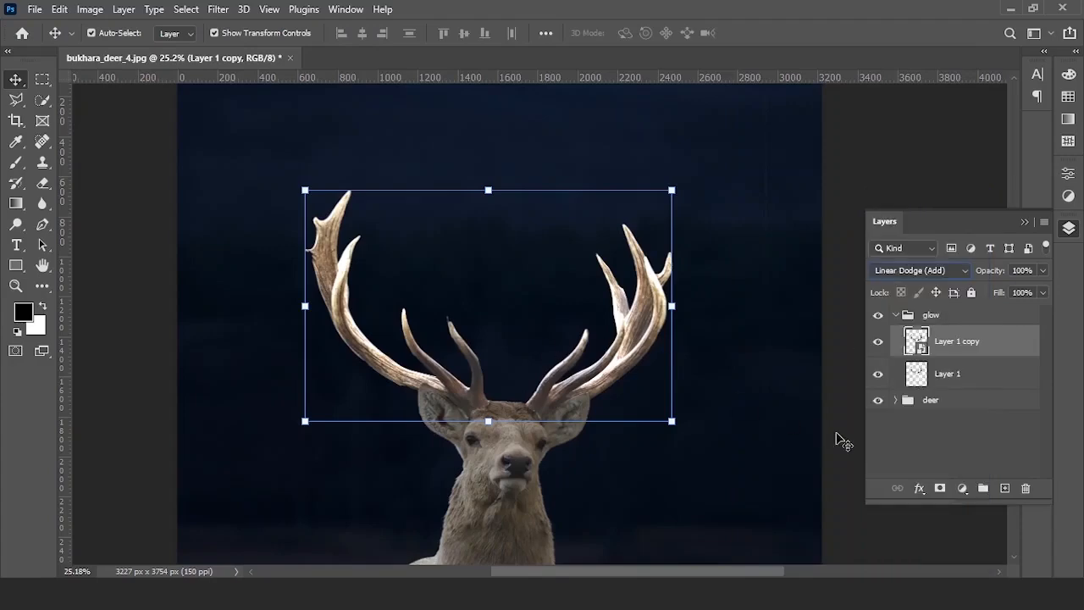
# - Toggle the Layer 1 copy off and on to compare the antler glow, then reselect it
pyautogui.click(835, 438)
pyautogui.scroll(-3, 537, 346)
pyautogui.scroll(-2, 537, 347)
pyautogui.moveTo(554, 387); pyautogui.dragTo(552, 327)
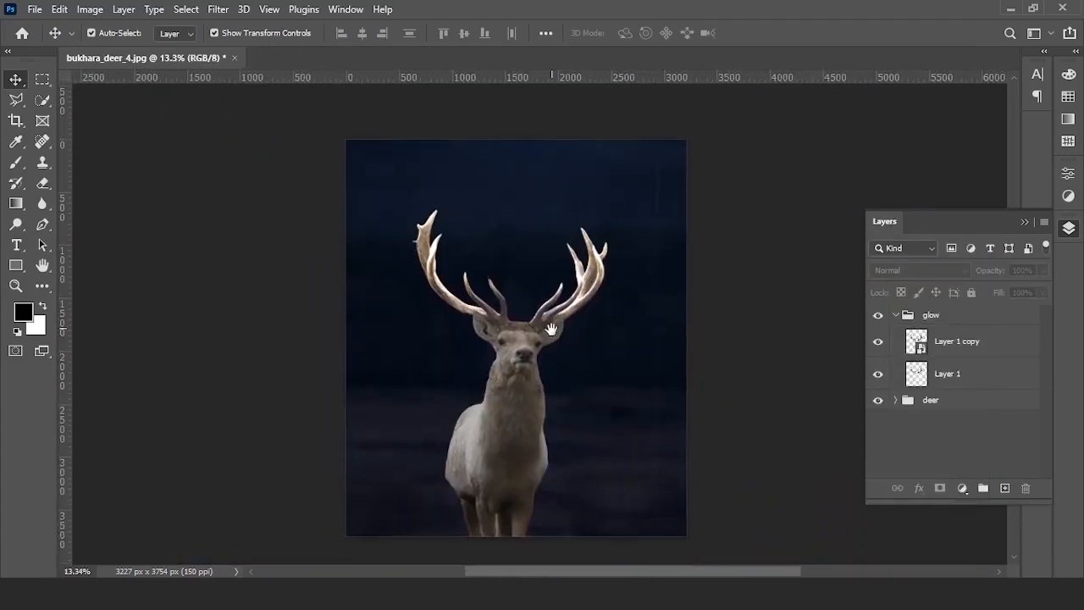
pyautogui.scroll(1, 551, 327)
pyautogui.click(879, 342)
pyautogui.click(879, 342)
pyautogui.click(879, 342)
pyautogui.click(879, 342)
pyautogui.scroll(1, 599, 265)
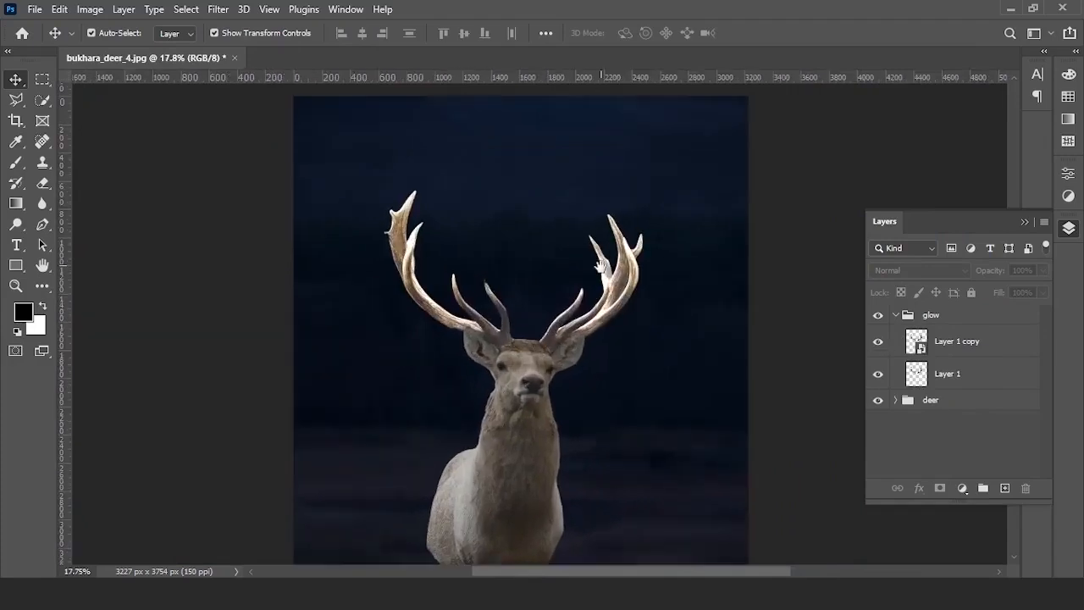
pyautogui.moveTo(599, 265); pyautogui.dragTo(577, 285)
pyautogui.click(983, 343)
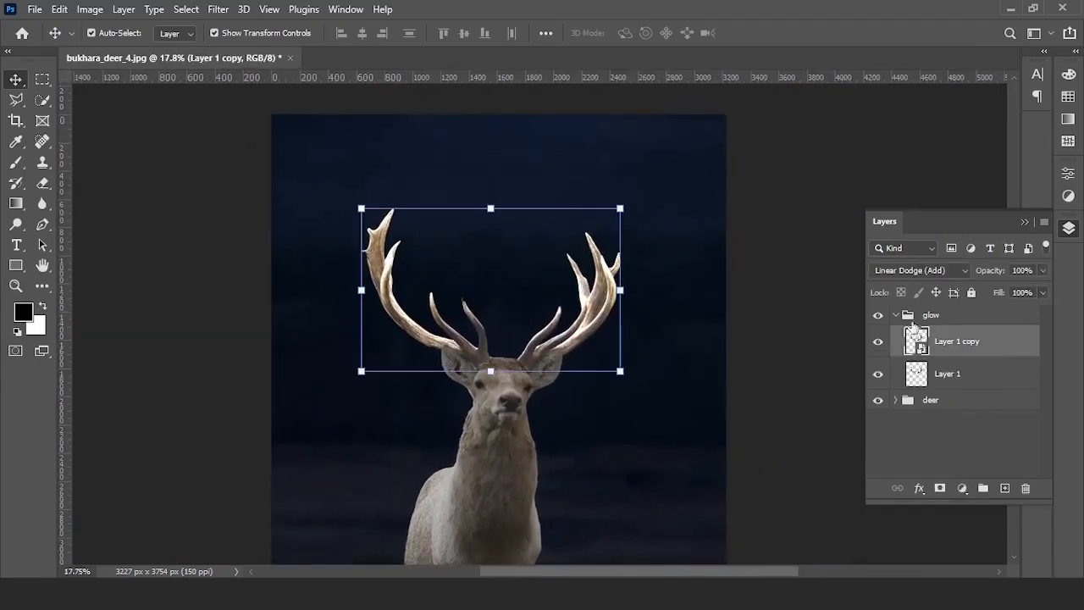
# - Apply a 5-pixel Gaussian Blur to the glow copy
pyautogui.click(222, 9)
pyautogui.moveTo(373, 213)
pyautogui.click(462, 273)
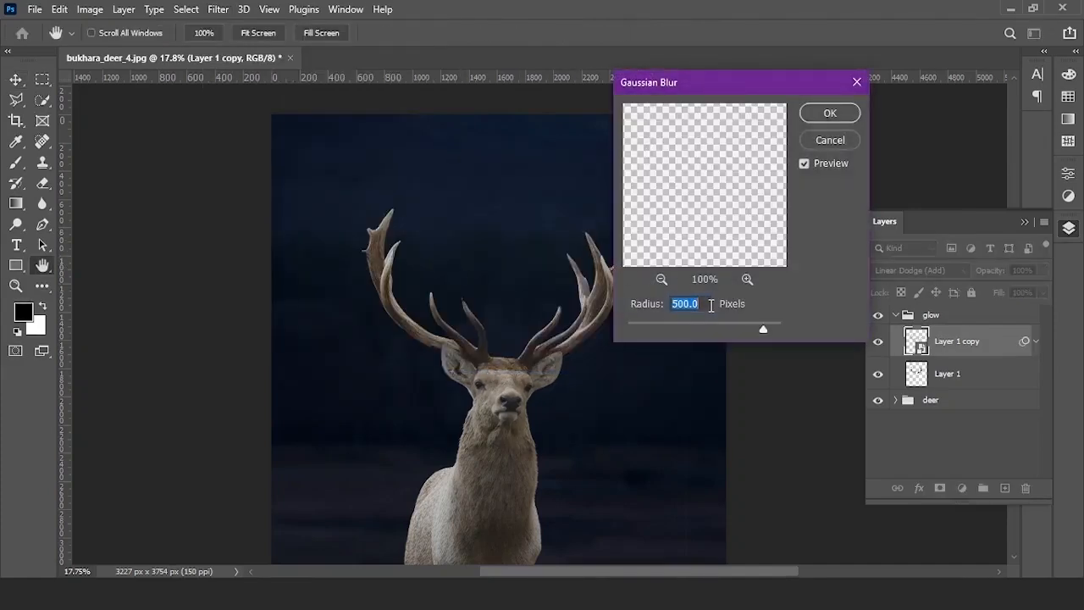
pyautogui.write('5')
pyautogui.click(830, 115)
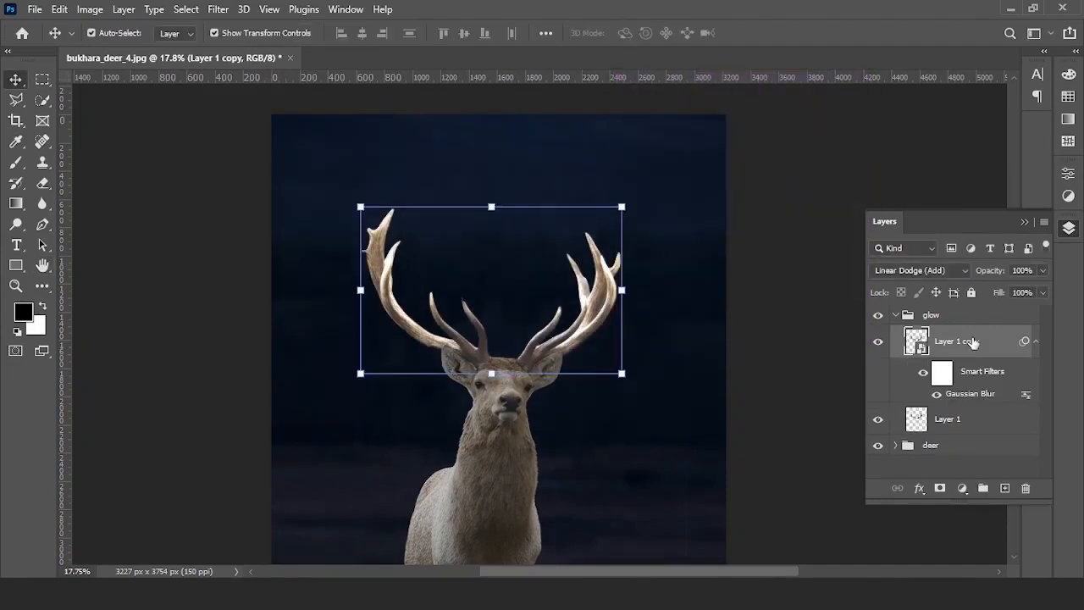
# - Duplicate the blurred glow and change the copy's Gaussian Blur radius to 50 px
pyautogui.hotkey('ctrl', 'j')
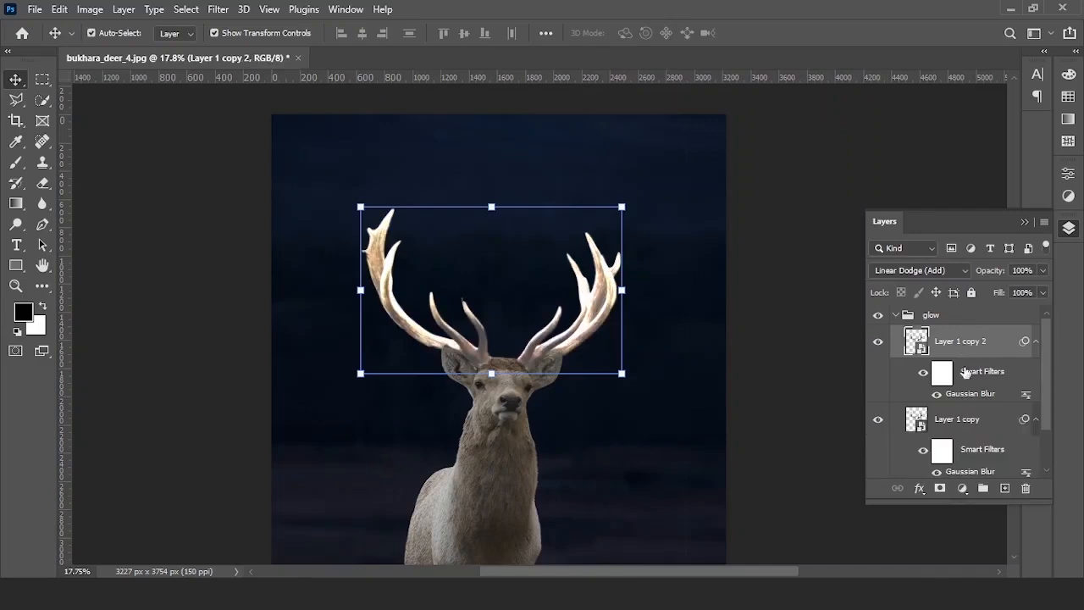
pyautogui.doubleClick(970, 395)
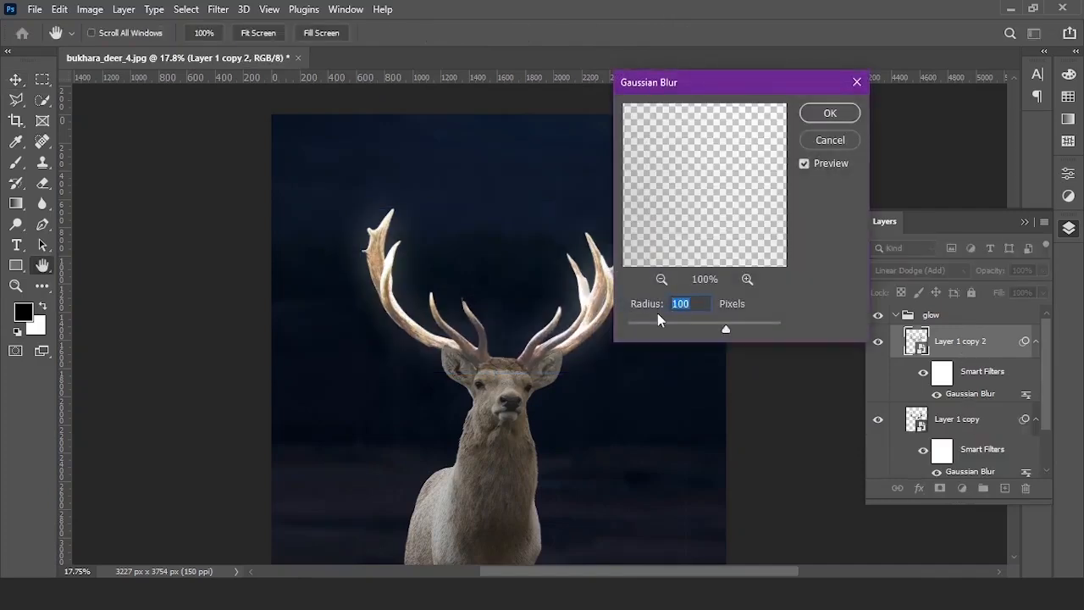
pyautogui.write('50')
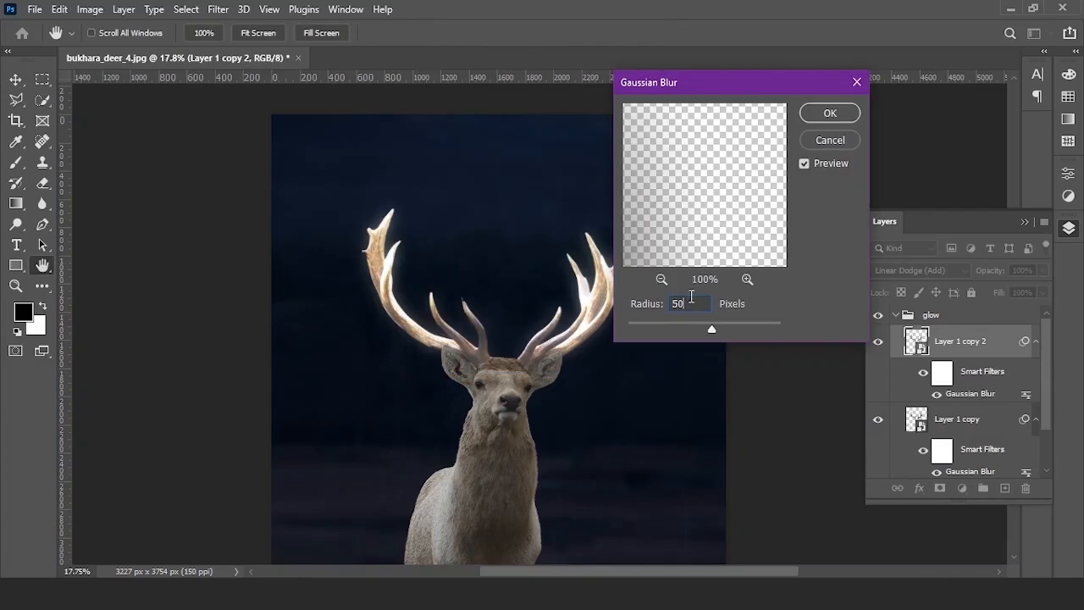
pyautogui.click(829, 115)
pyautogui.press('v')
pyautogui.scroll(-2, 569, 279)
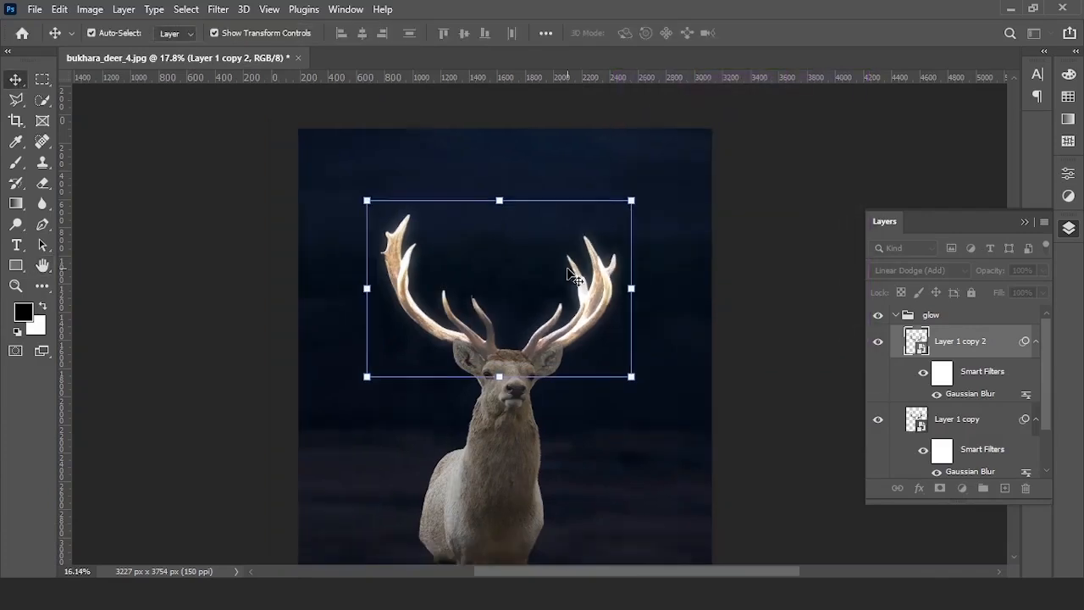
pyautogui.scroll(1, 570, 279)
# - Add more glow copies blurred at 150 px and 300 px
pyautogui.hotkey('ctrl', 'j')
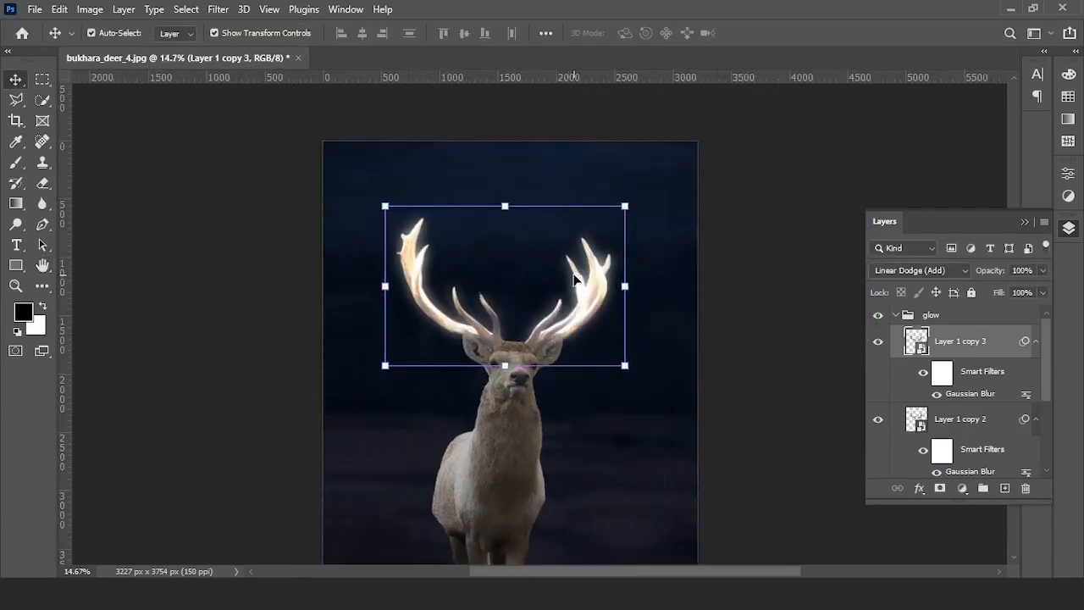
pyautogui.doubleClick(971, 393)
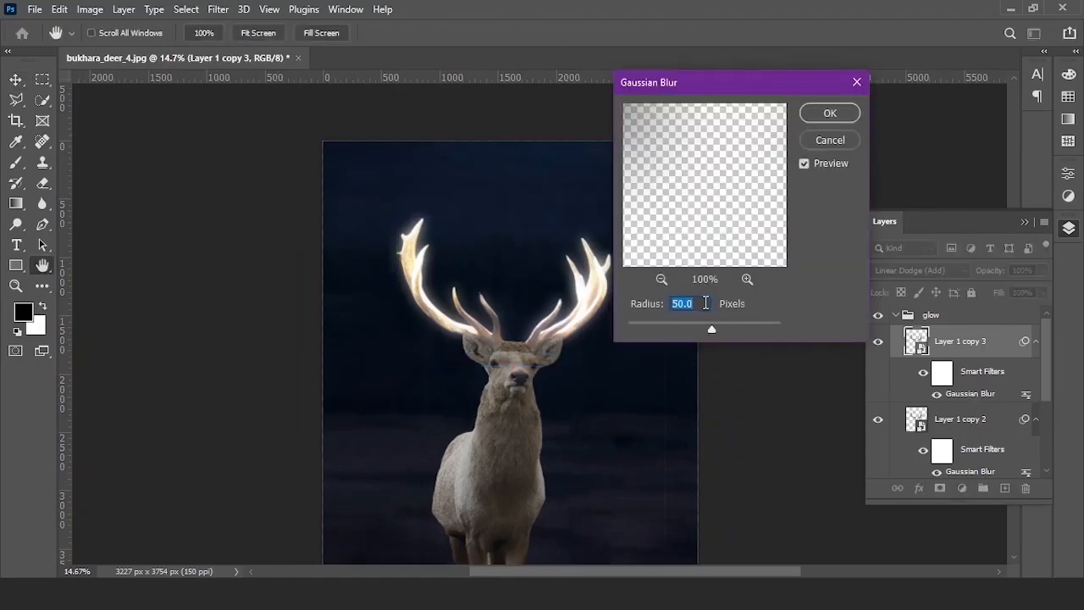
pyautogui.write('1')
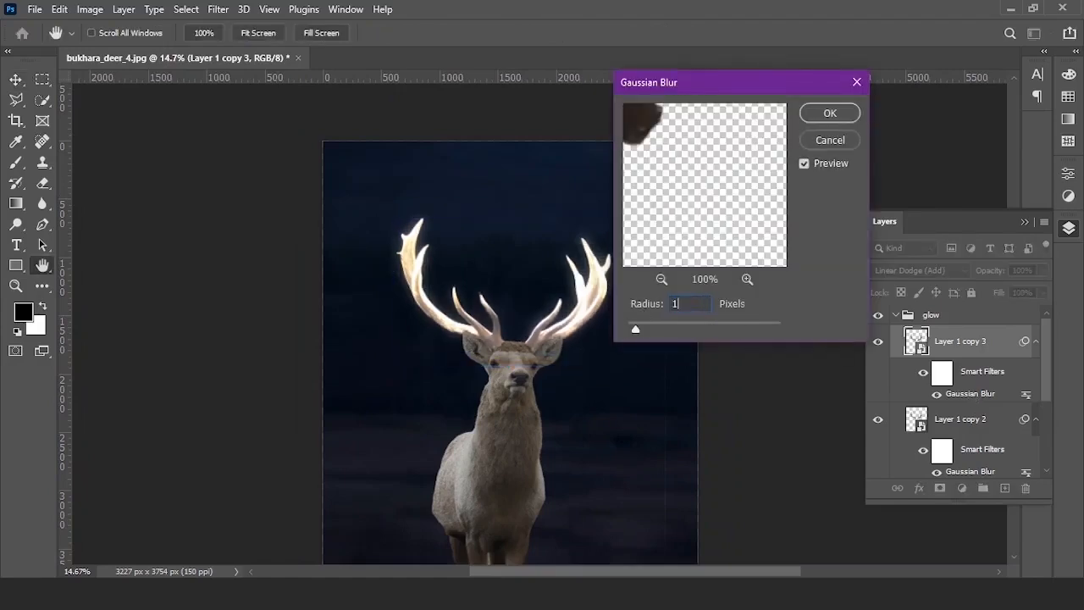
pyautogui.write('50')
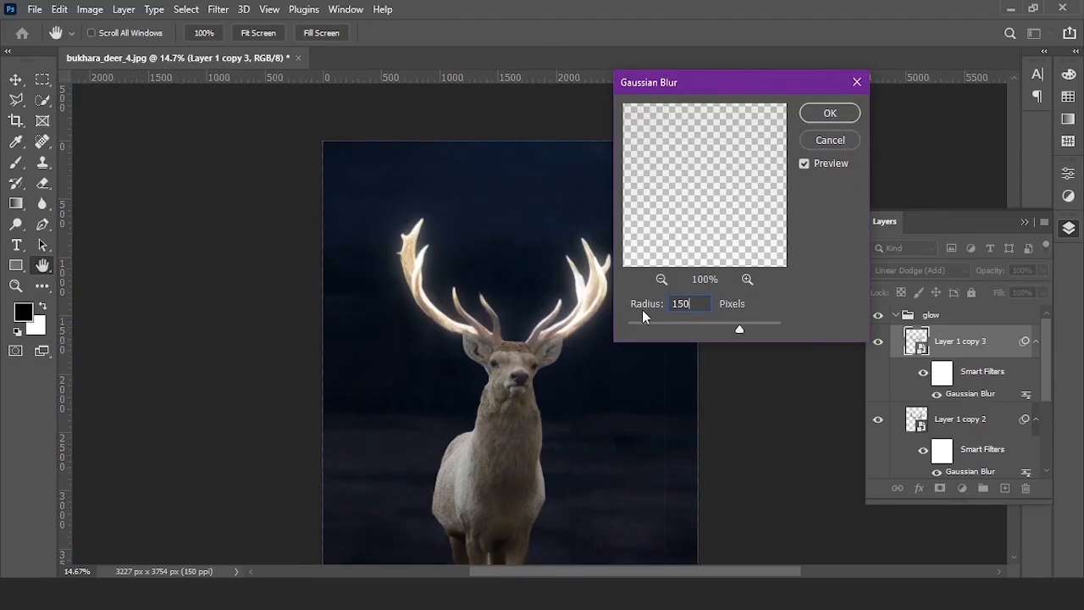
pyautogui.click(842, 114)
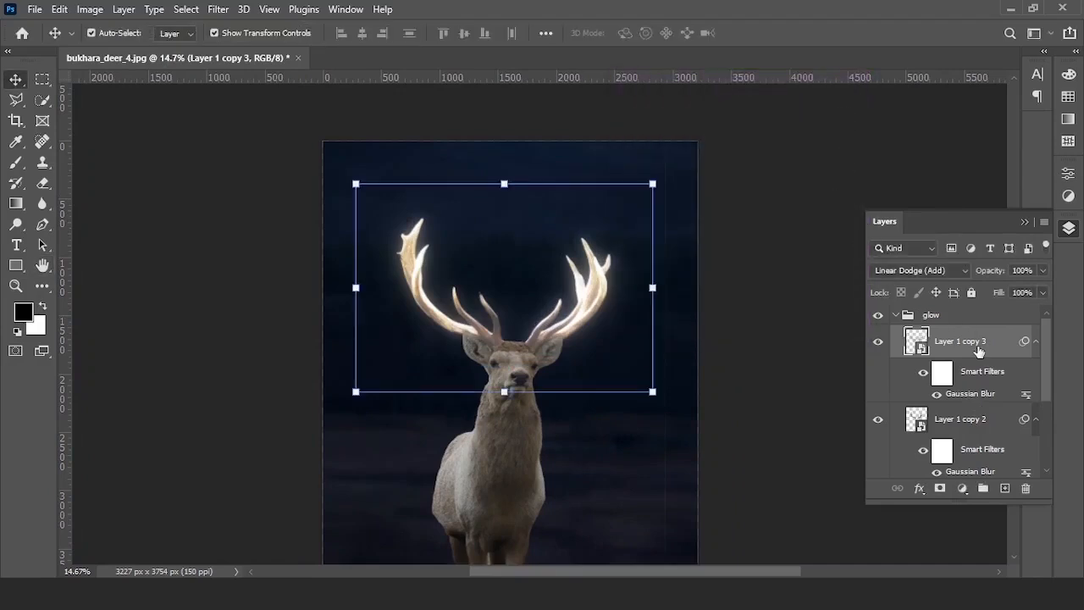
pyautogui.click(978, 347)
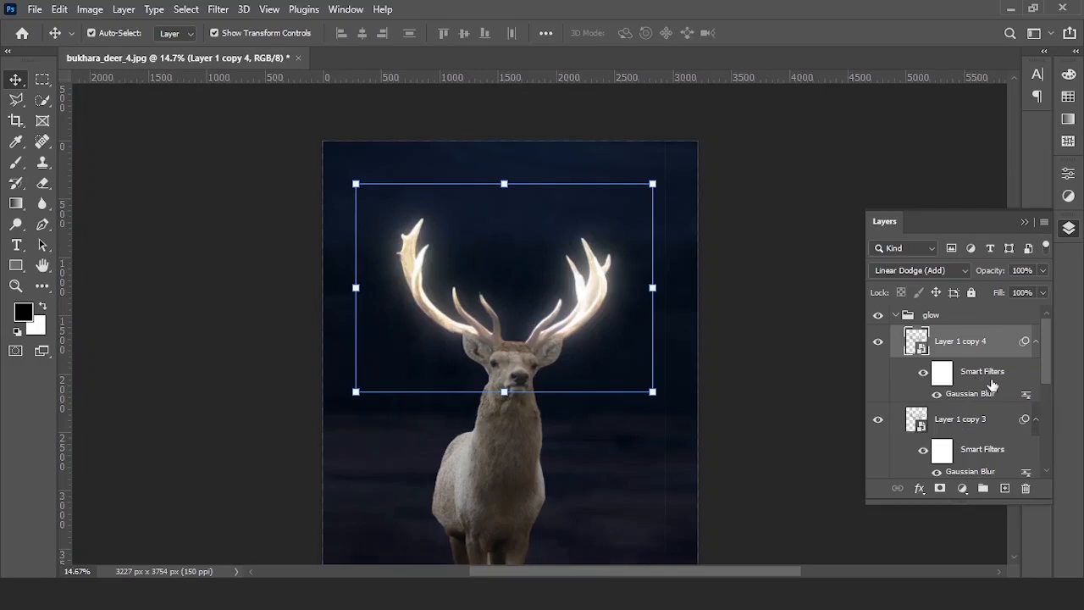
pyautogui.doubleClick(981, 396)
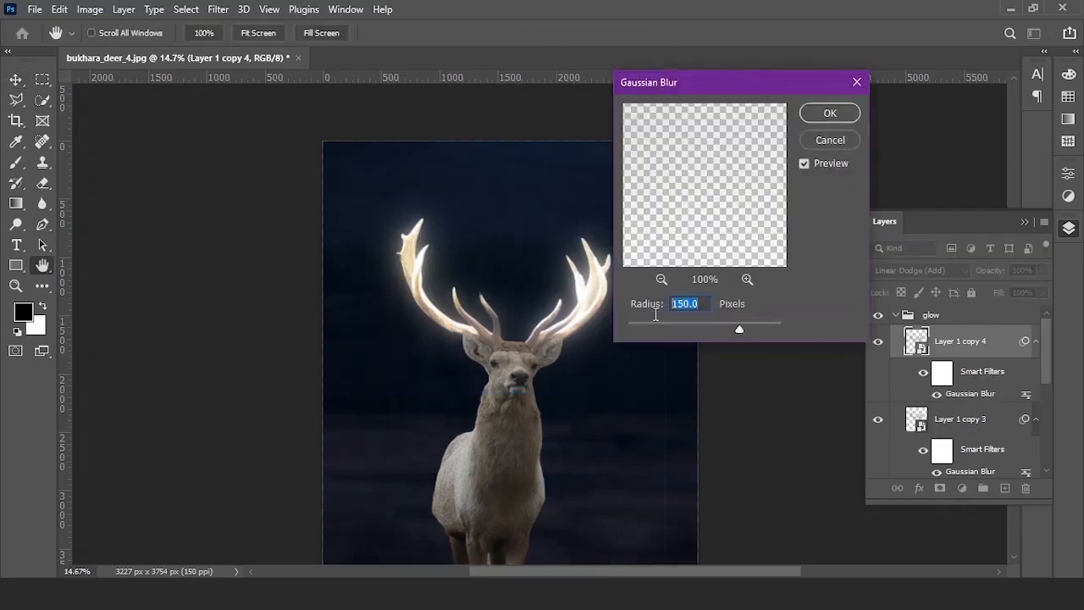
pyautogui.write('300')
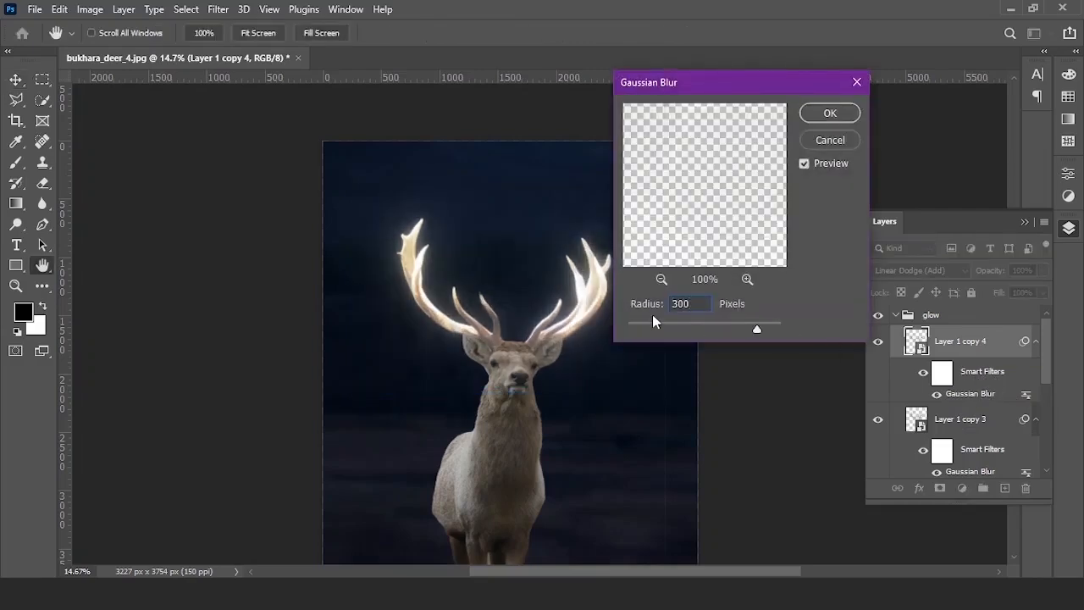
pyautogui.click(831, 113)
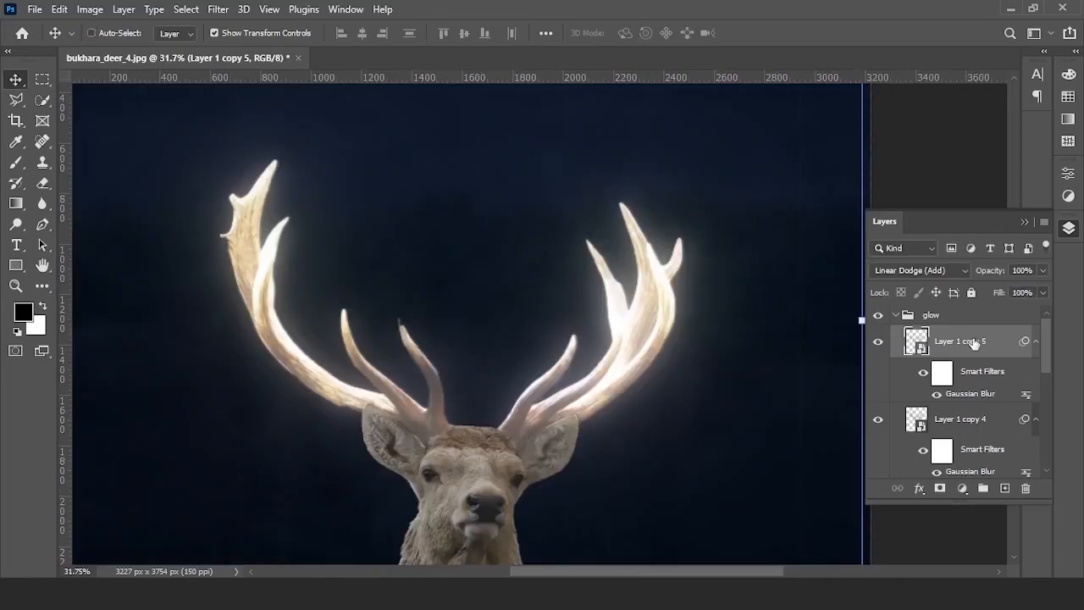
# - Blur the last glow copy at 500 px and collapse the glow group
pyautogui.doubleClick(970, 394)
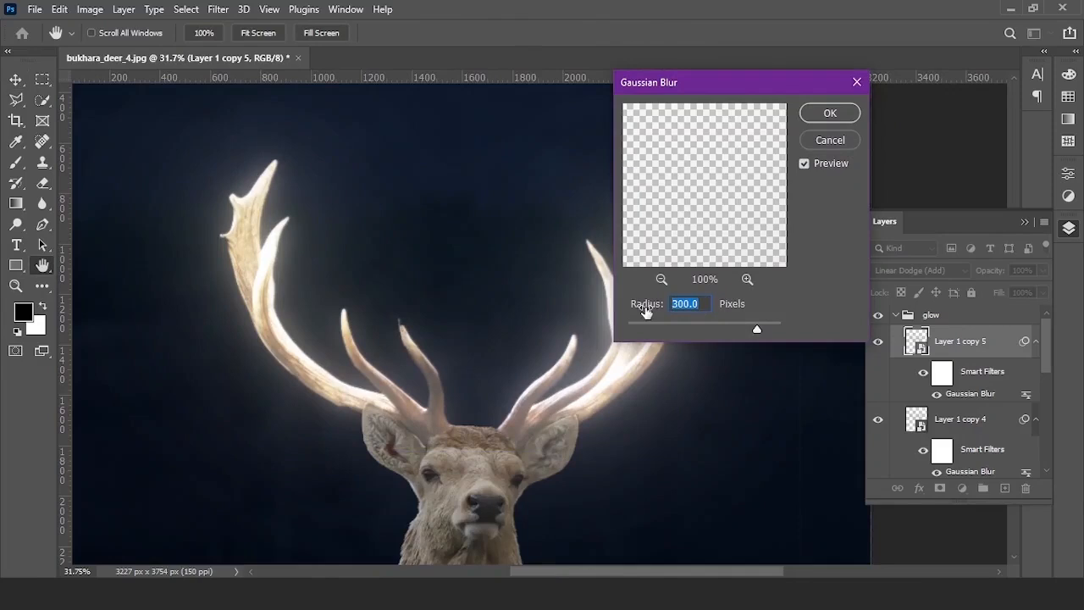
pyautogui.write('500')
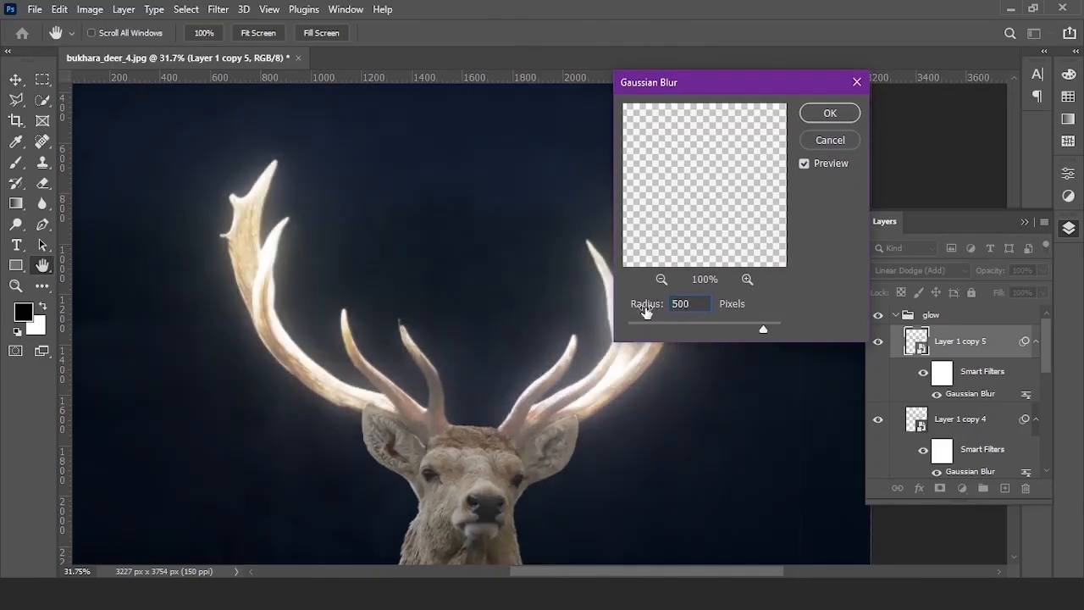
pyautogui.click(817, 119)
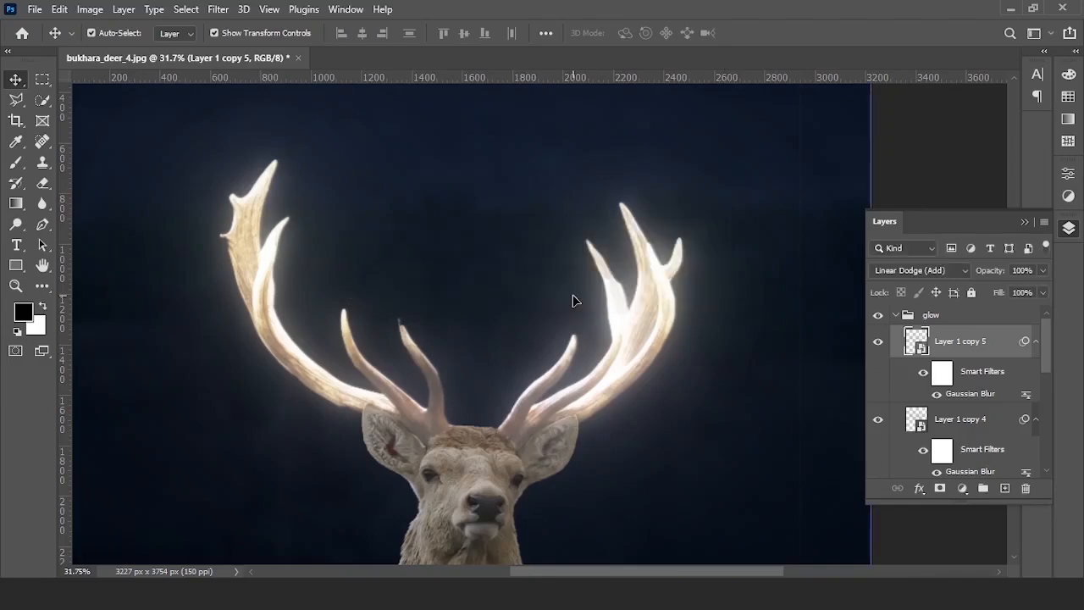
pyautogui.scroll(-5, 573, 301)
pyautogui.click(897, 315)
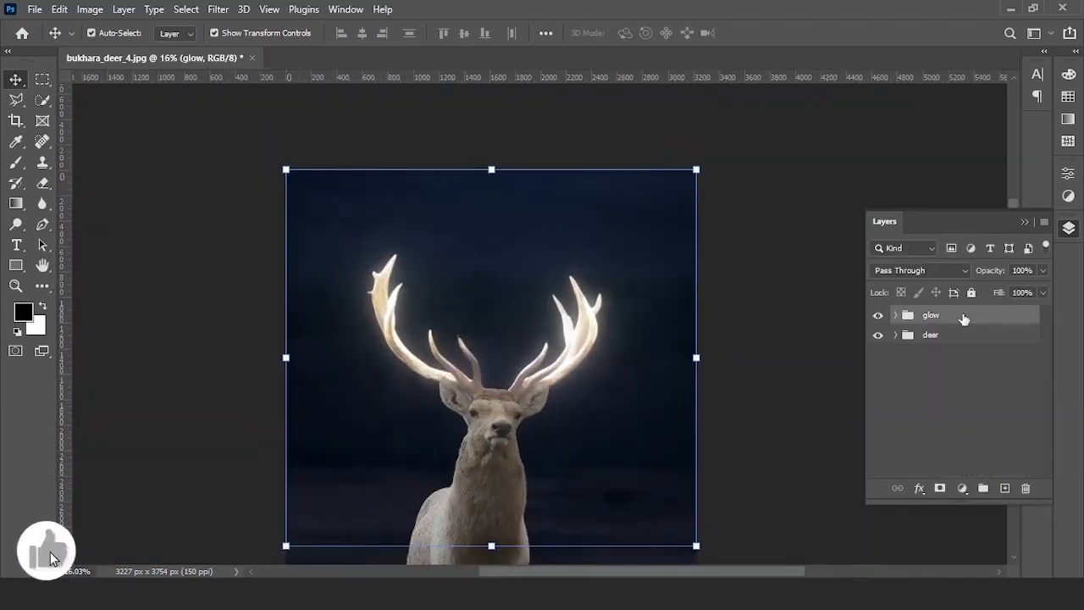
# - Add a Hue/Saturation adjustment layer clipped to the glow group
pyautogui.click(962, 488)
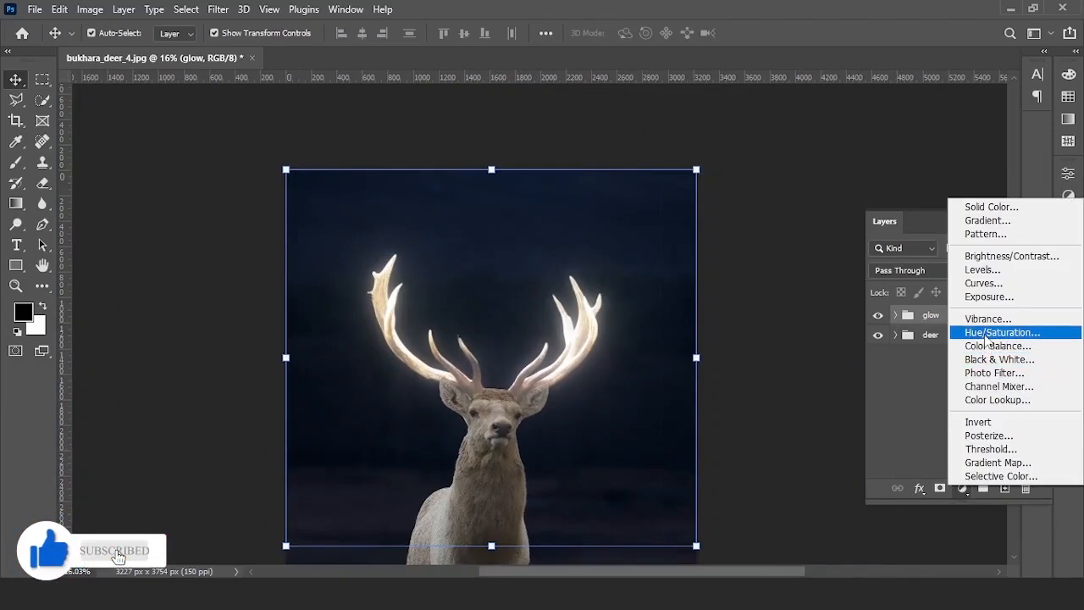
pyautogui.click(984, 334)
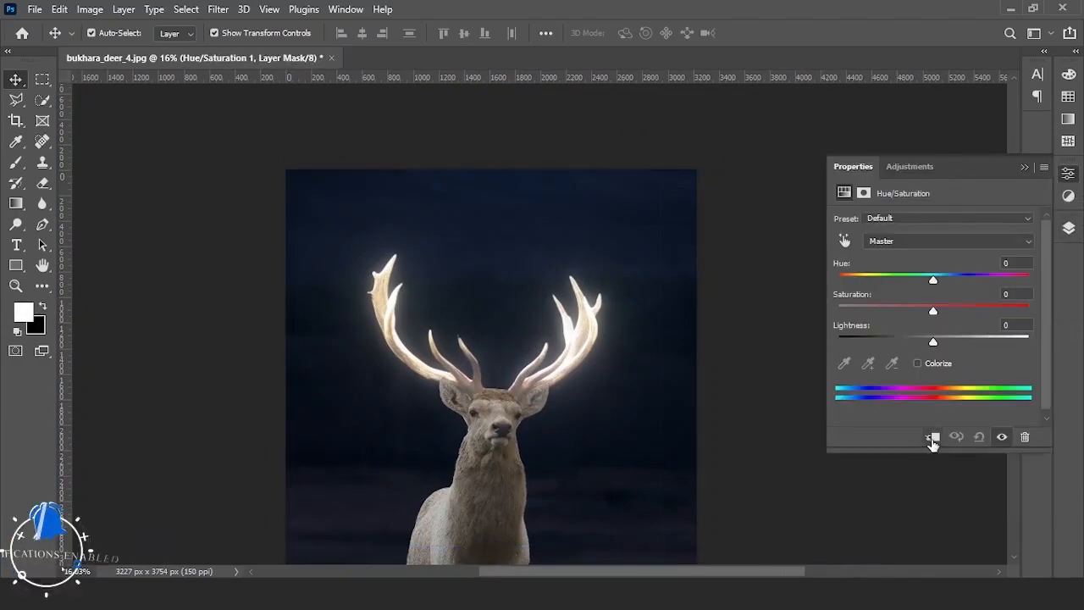
pyautogui.click(1025, 167)
pyautogui.rightClick(1008, 326)
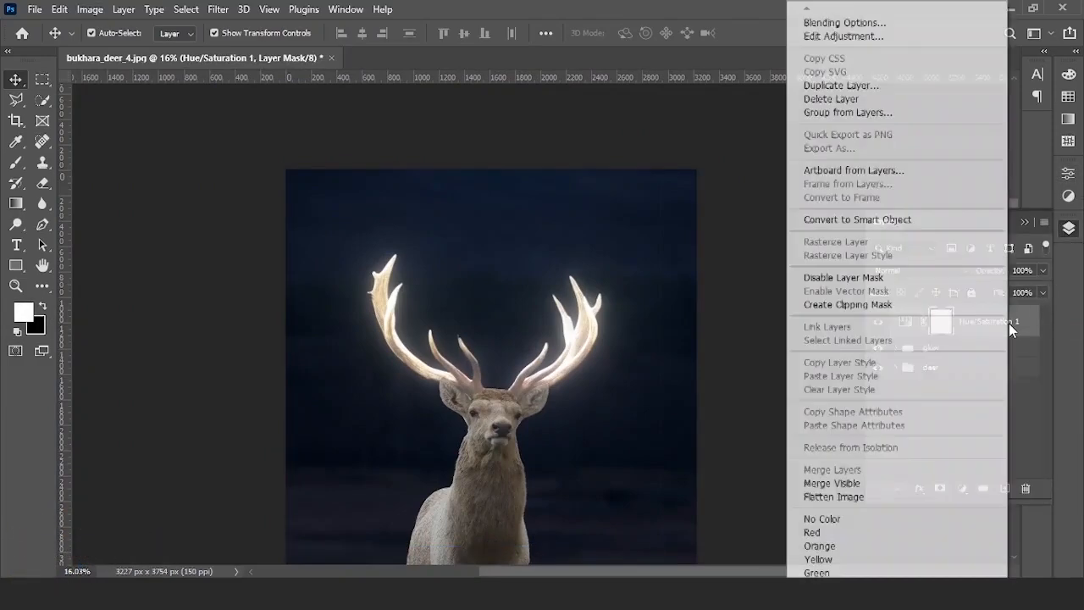
pyautogui.click(907, 305)
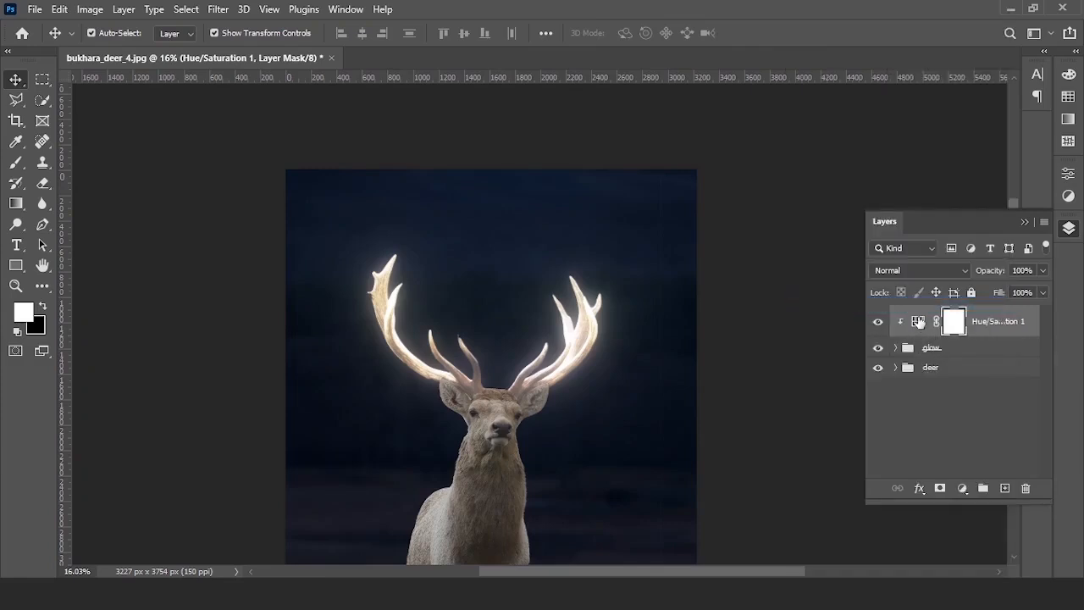
# - Colorize the Hue/Saturation layer golden orange, hue 38 and saturation 93
pyautogui.doubleClick(920, 322)
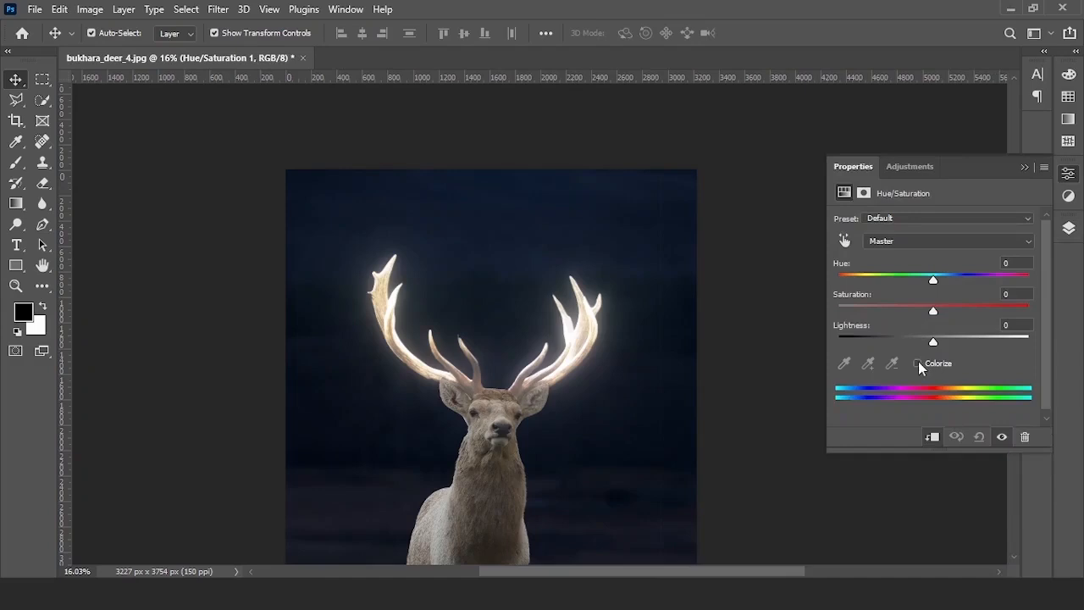
pyautogui.click(918, 363)
pyautogui.scroll(3, 515, 254)
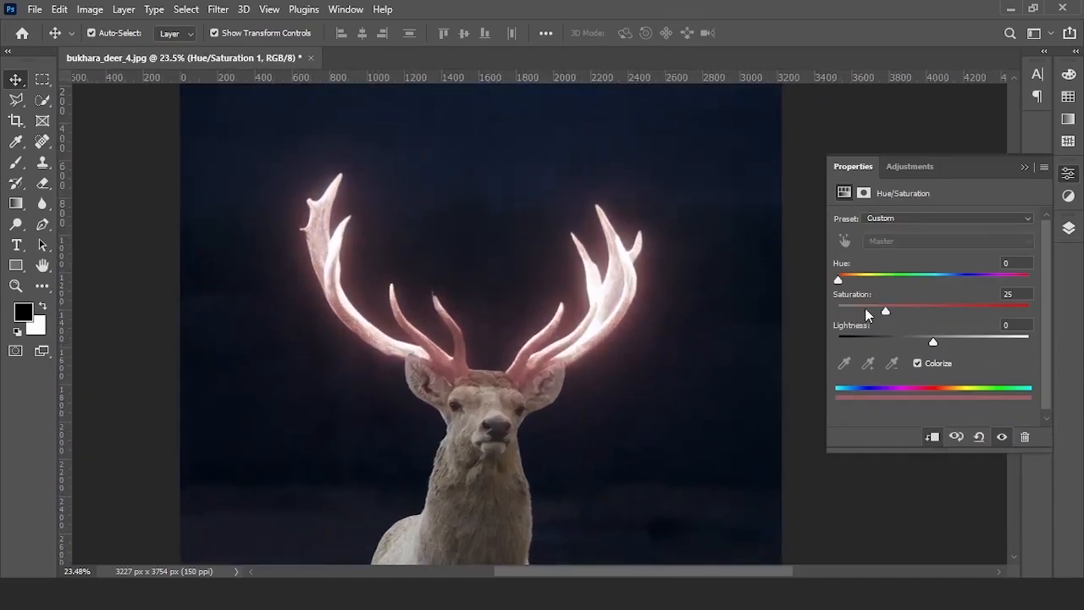
pyautogui.moveTo(886, 311); pyautogui.dragTo(999, 312)
pyautogui.scroll(-2, 449, 330)
pyautogui.moveTo(856, 278)
pyautogui.mouseDown()
pyautogui.moveTo(1020, 277)
pyautogui.moveTo(845, 280)
pyautogui.moveTo(1026, 282)
pyautogui.moveTo(839, 282)
pyautogui.moveTo(1030, 287)
pyautogui.moveTo(860, 279)
pyautogui.mouseUp()
pyautogui.moveTo(1014, 310); pyautogui.dragTo(1030, 308)
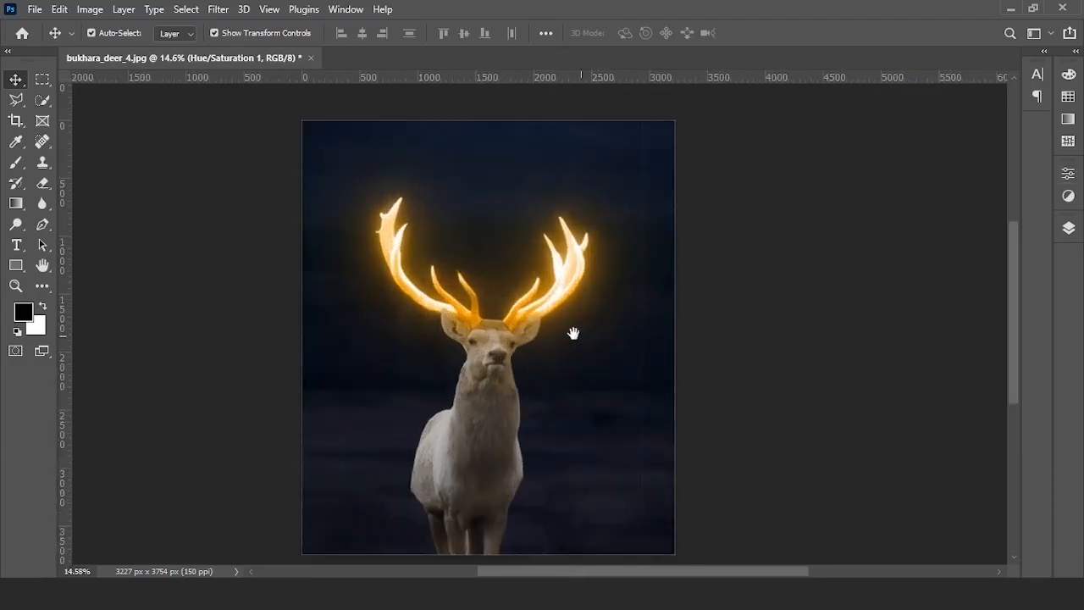
# - Toggle the golden tint off and on to compare the antler glow
pyautogui.click(1068, 228)
pyautogui.click(878, 321)
pyautogui.click(878, 322)
pyautogui.click(878, 322)
pyautogui.click(878, 322)
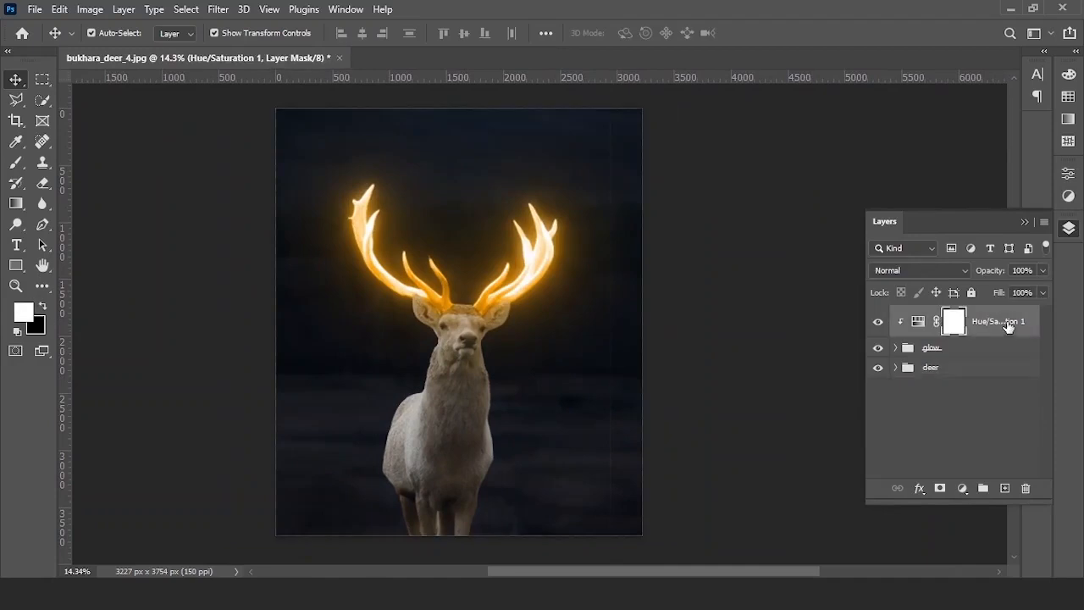
# - Duplicate the Hue/Saturation layer and move the copy into the deer group
pyautogui.hotkey('ctrl', 'j')
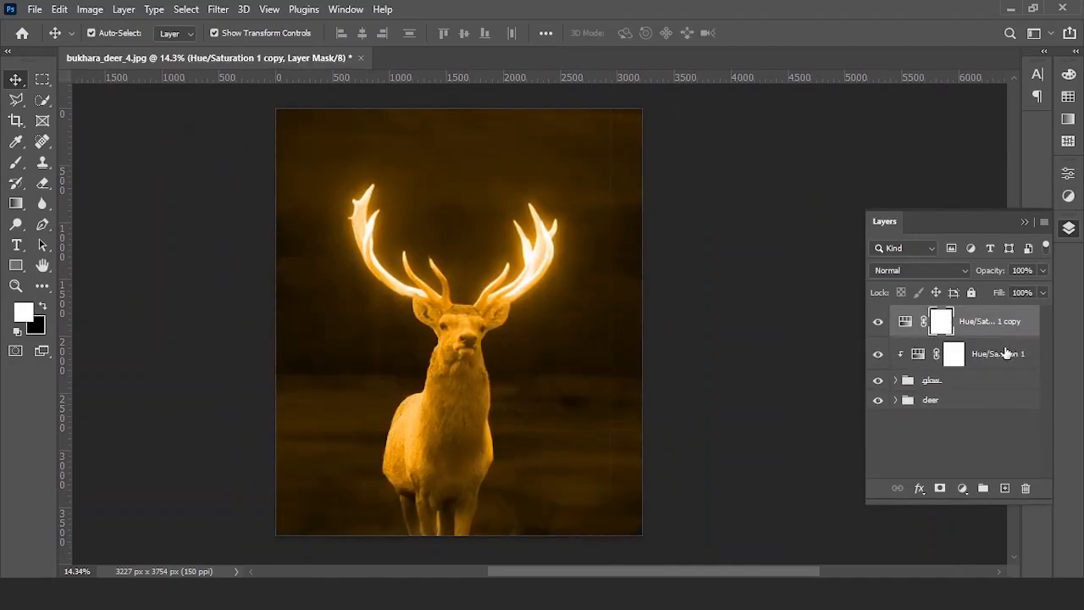
pyautogui.moveTo(970, 338); pyautogui.dragTo(961, 409)
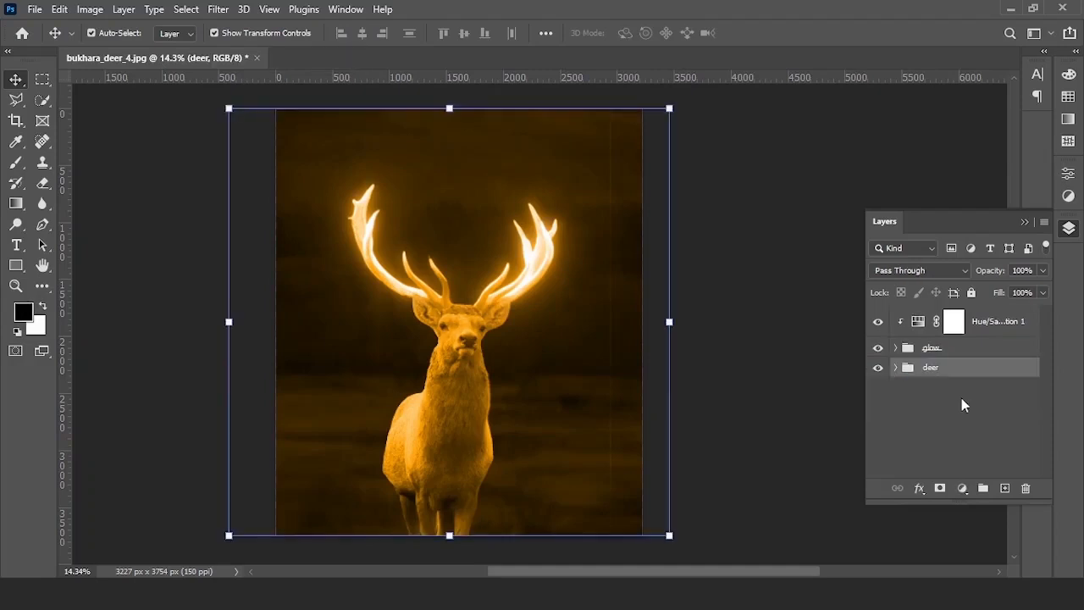
pyautogui.click(895, 370)
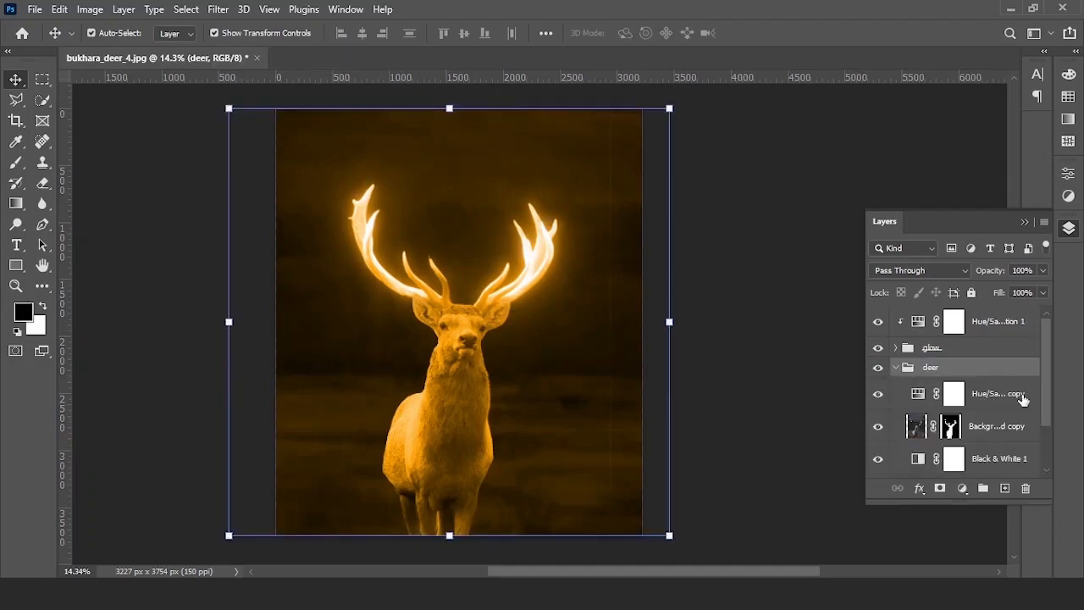
pyautogui.click(1021, 398)
pyautogui.click(879, 394)
pyautogui.click(879, 394)
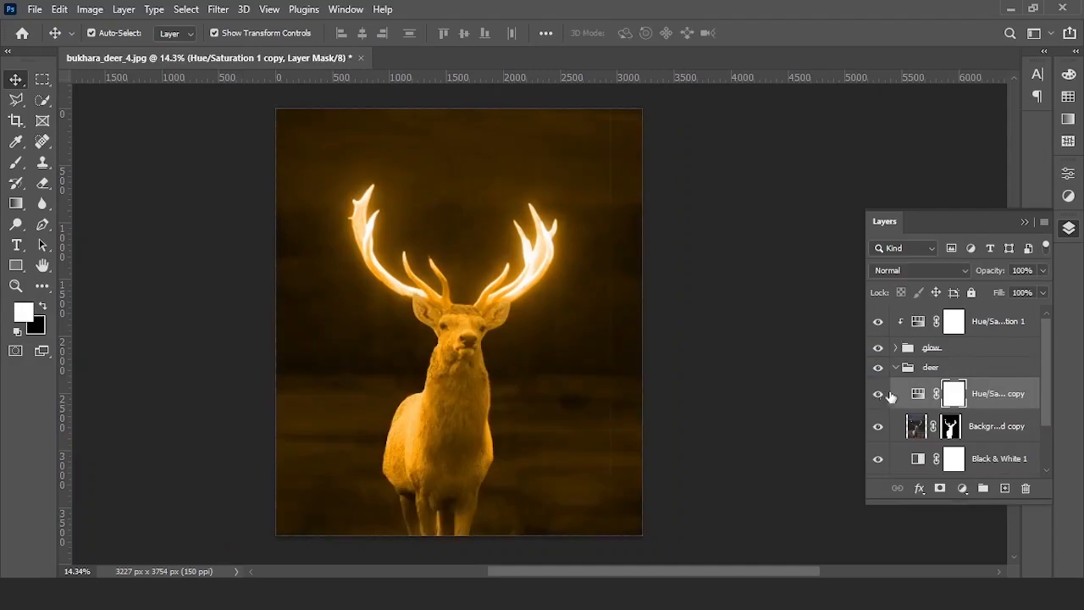
# - Clip the tint copy to the deer, invert its mask to hide it, and pick the Brush tool
pyautogui.rightClick(1001, 395)
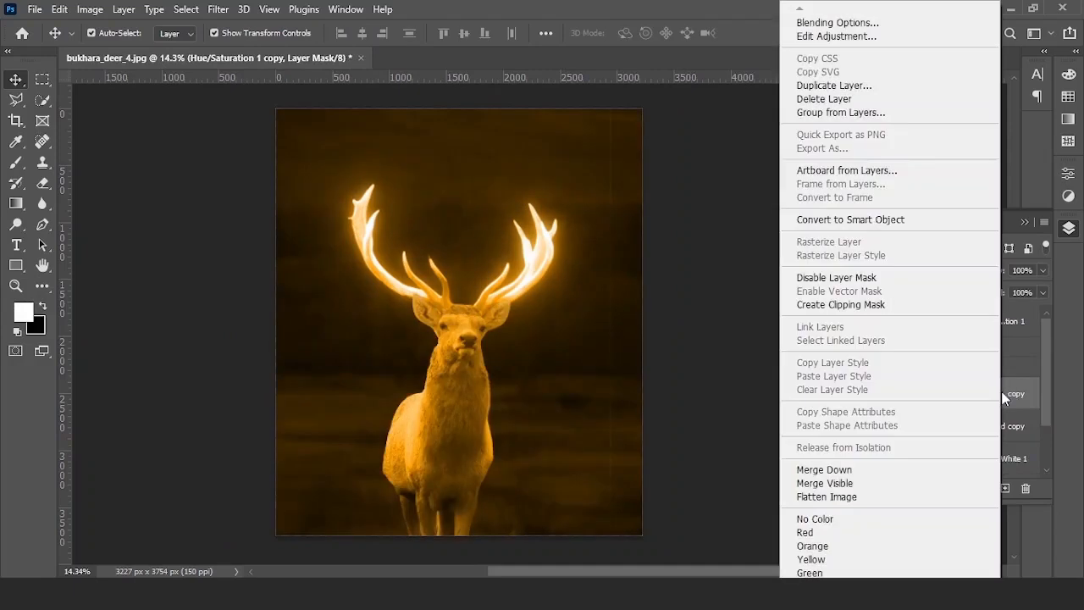
pyautogui.click(843, 306)
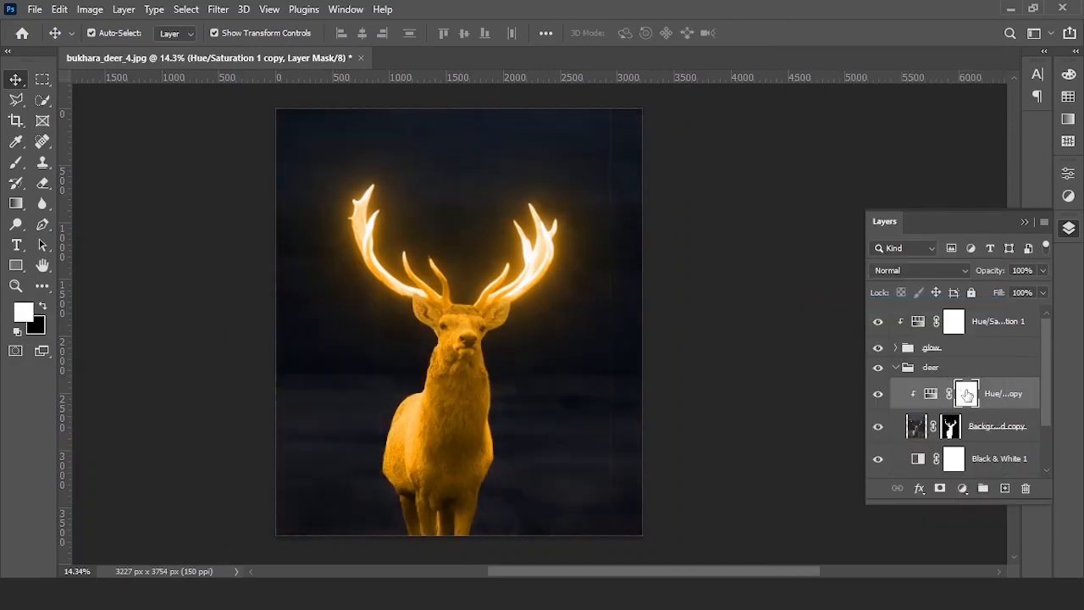
pyautogui.hotkey('ctrl', 'i')
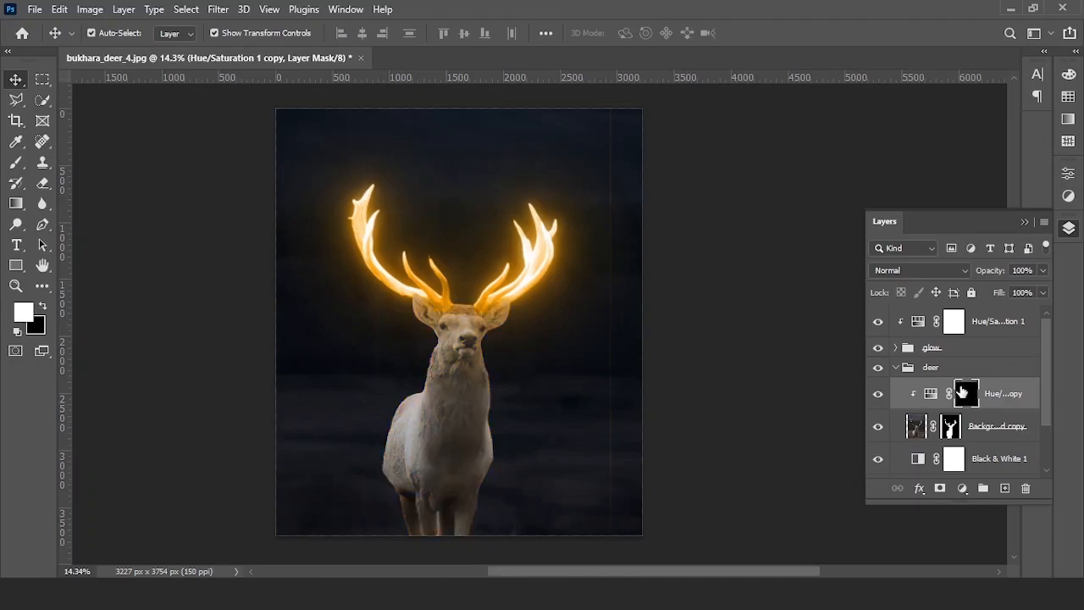
pyautogui.rightClick(15, 163)
pyautogui.click(84, 161)
pyautogui.click(115, 34)
# - Set up a fully soft 105 px white brush at 21% flow
pyautogui.moveTo(107, 97)
pyautogui.mouseDown()
pyautogui.moveTo(141, 100)
pyautogui.moveTo(66, 116)
pyautogui.mouseUp()
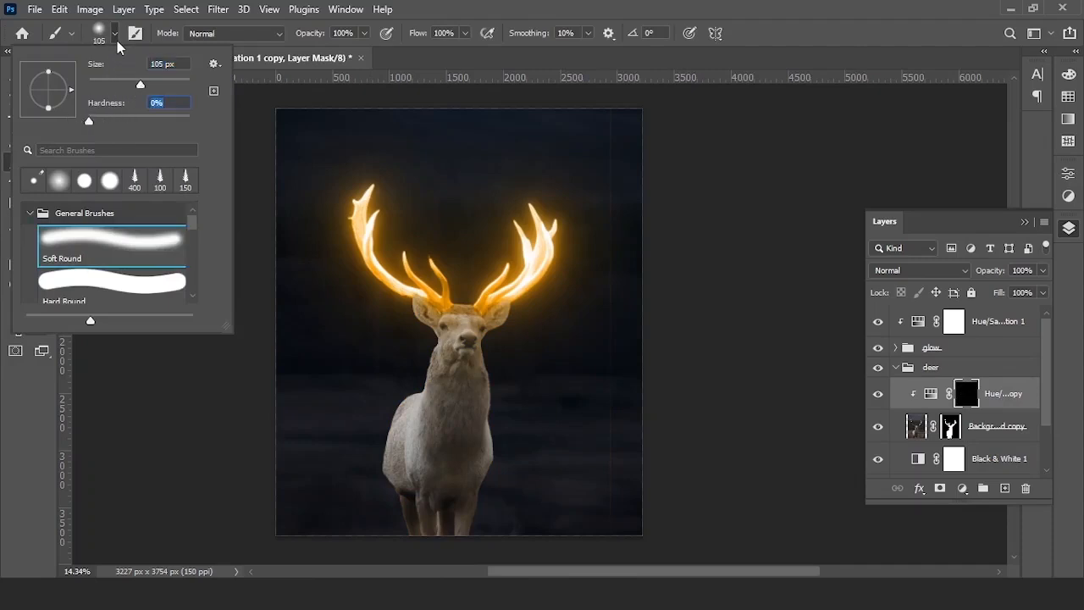
pyautogui.click(115, 35)
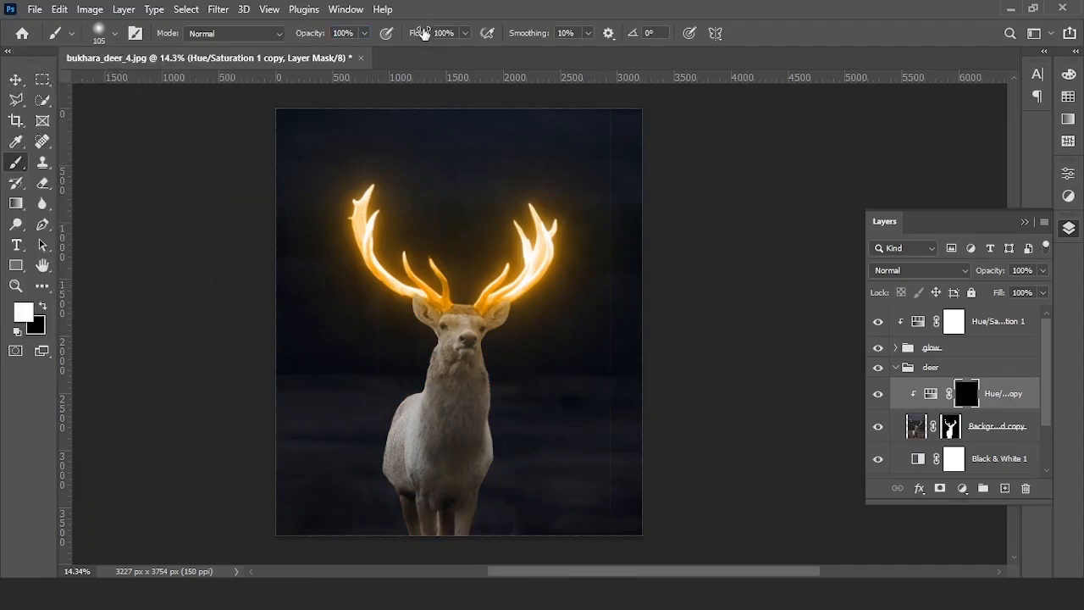
pyautogui.click(463, 33)
pyautogui.moveTo(463, 56); pyautogui.dragTo(409, 56)
pyautogui.click(471, 35)
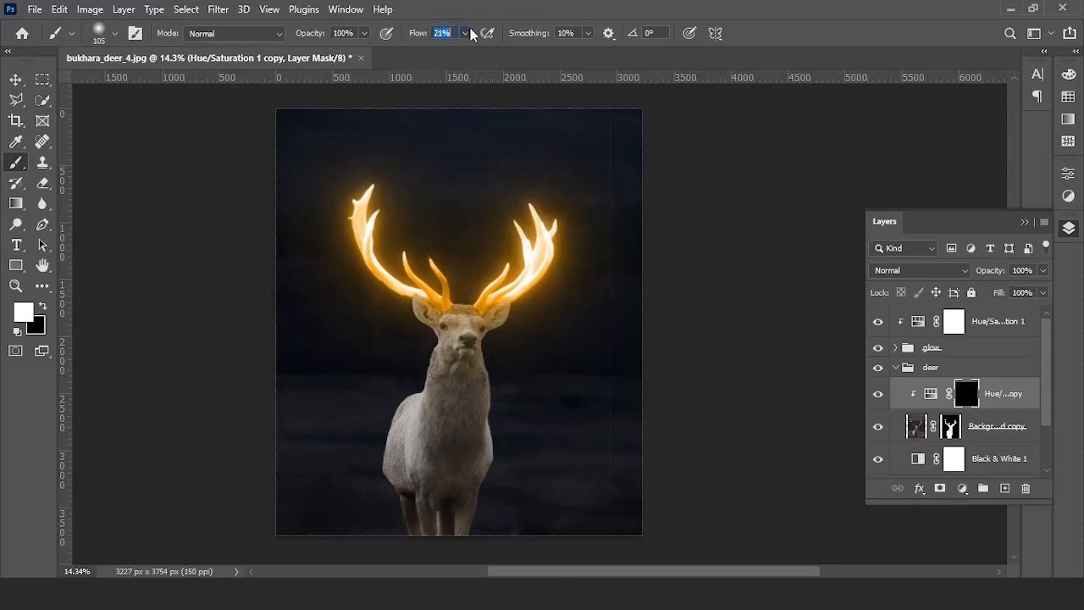
pyautogui.click(41, 305)
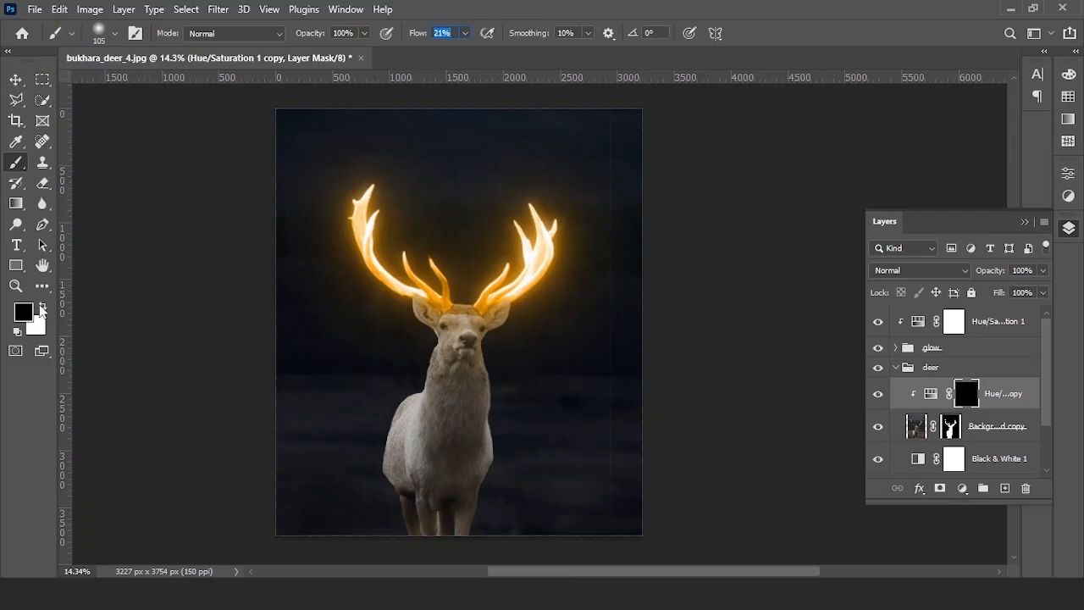
pyautogui.click(40, 306)
# - Paint orange light over the deer's forehead, cheeks and neck
pyautogui.scroll(12, 458, 316)
pyautogui.press(']')
pyautogui.press(']')
pyautogui.press(']')
pyautogui.press(']')
pyautogui.press(']')
pyautogui.press(']')
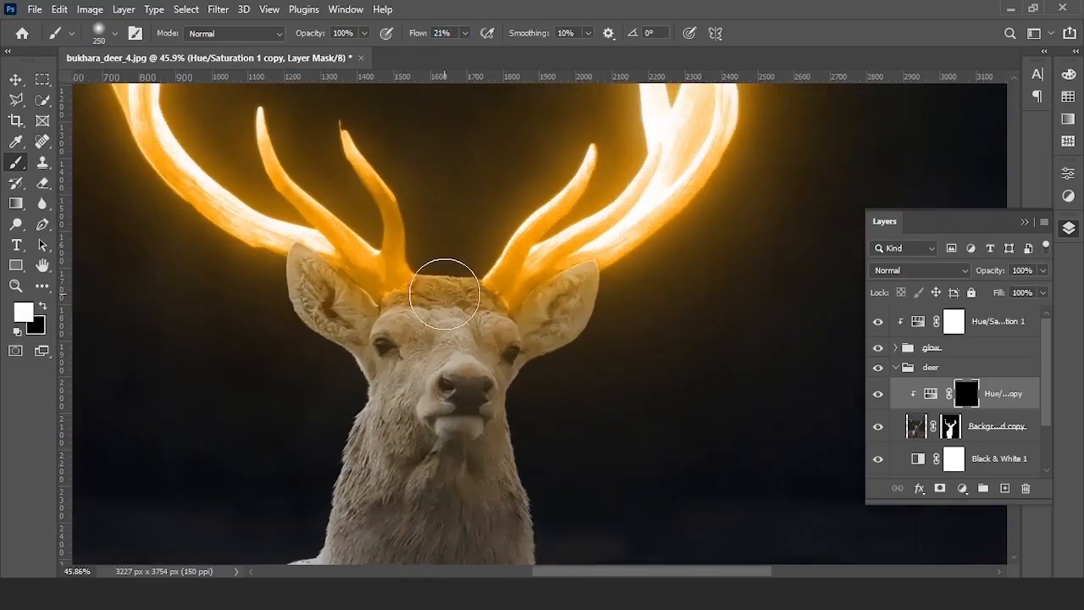
pyautogui.scroll(2, 446, 295)
pyautogui.moveTo(405, 286); pyautogui.dragTo(495, 296)
pyautogui.moveTo(314, 33); pyautogui.dragTo(404, 33)
pyautogui.moveTo(379, 377)
pyautogui.mouseDown()
pyautogui.moveTo(506, 201)
pyautogui.moveTo(446, 305)
pyautogui.mouseUp()
pyautogui.scroll(-6, 483, 290)
pyautogui.moveTo(418, 35); pyautogui.dragTo(413, 39)
pyautogui.scroll(5, 605, 310)
pyautogui.moveTo(583, 326); pyautogui.dragTo(535, 209)
pyautogui.moveTo(397, 352); pyautogui.dragTo(503, 231)
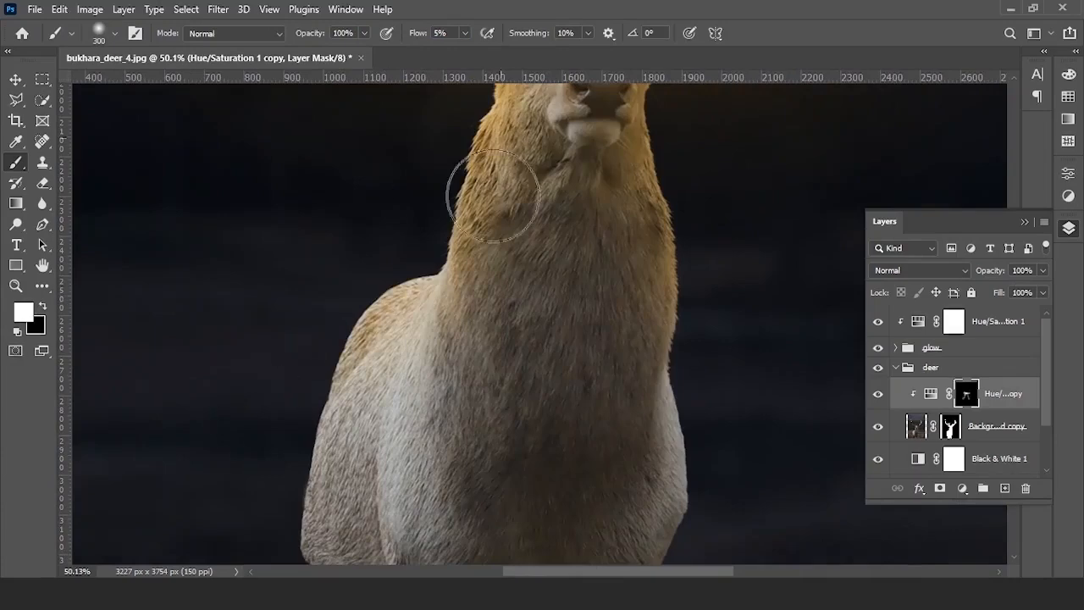
# - Refine the neck and chest glow, adjusting brush size and flow between 28% and about 5%
pyautogui.scroll(-4, 491, 288)
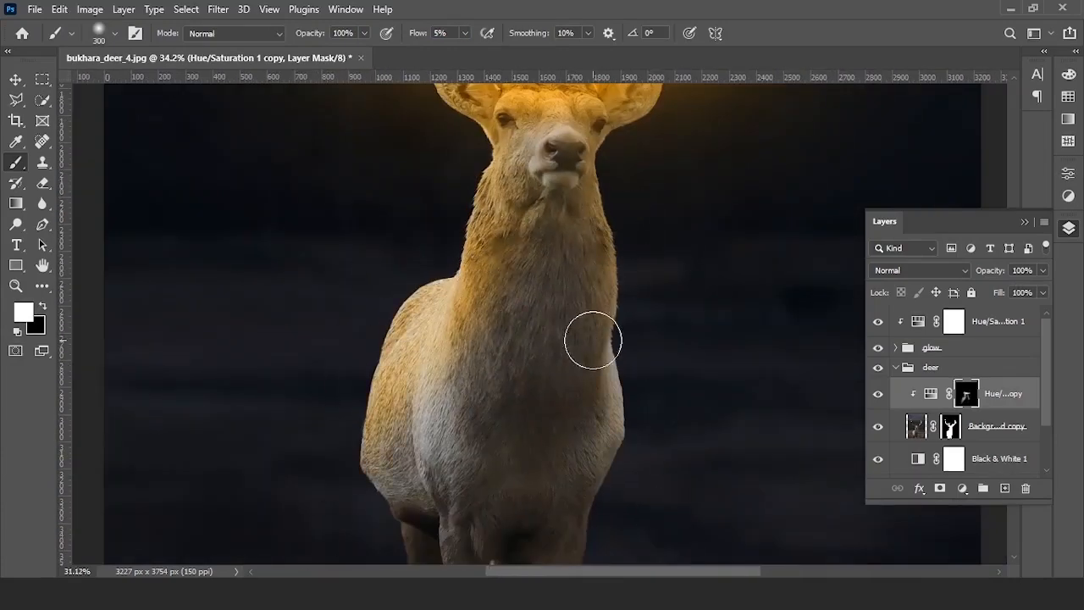
pyautogui.scroll(-2, 597, 364)
pyautogui.press(']')
pyautogui.press(']')
pyautogui.press(']')
pyautogui.scroll(-9, 449, 368)
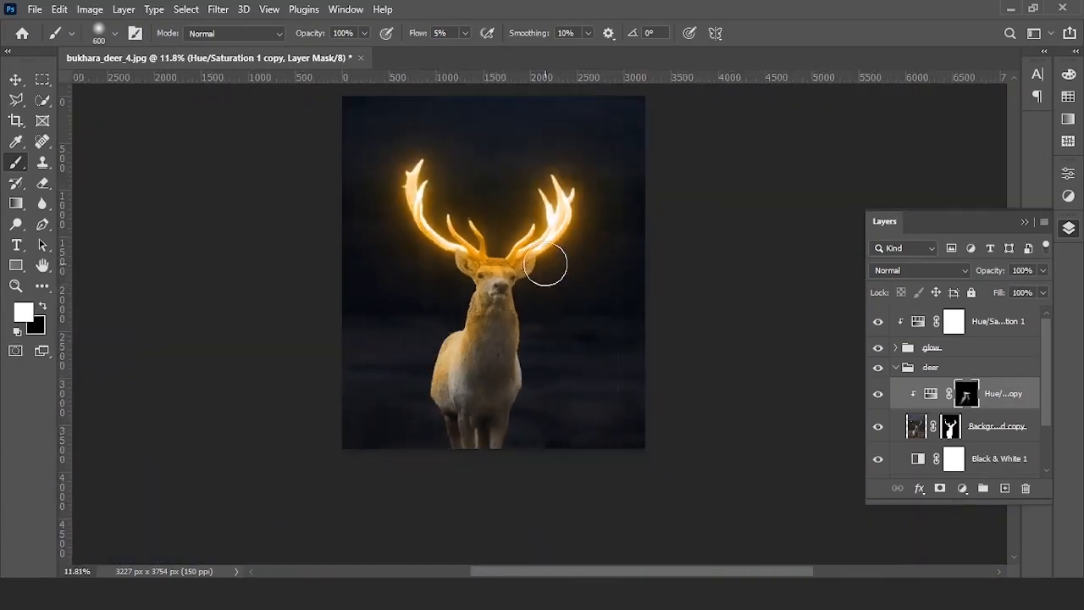
pyautogui.scroll(9, 458, 335)
pyautogui.scroll(3, 445, 359)
pyautogui.moveTo(411, 38); pyautogui.dragTo(429, 36)
pyautogui.press('[')
pyautogui.press('[')
pyautogui.press('[')
pyautogui.press('[')
pyautogui.press('[')
pyautogui.scroll(6, 452, 331)
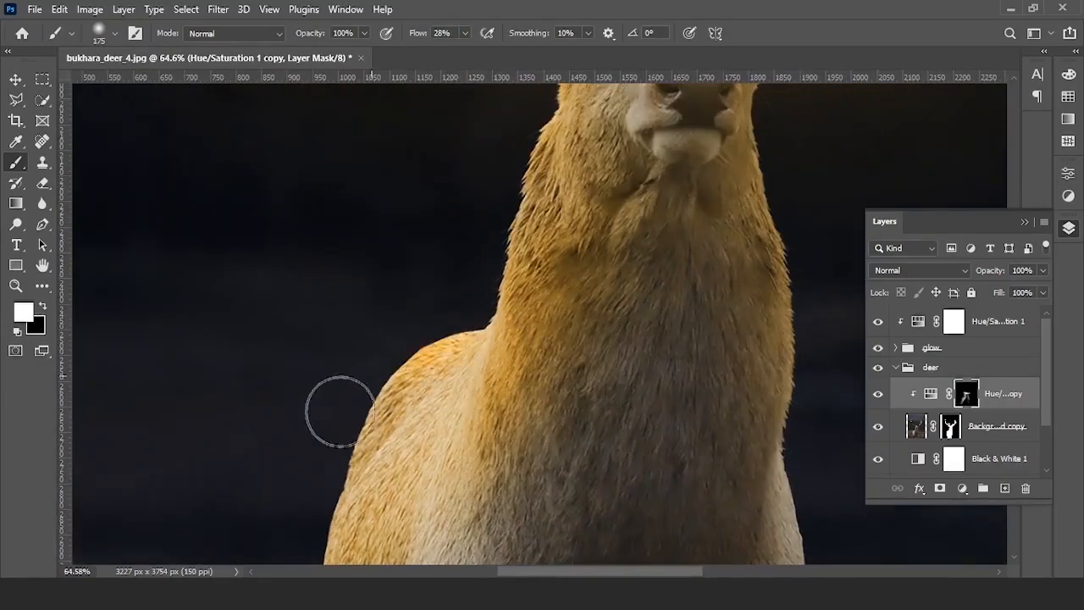
pyautogui.scroll(-4, 395, 358)
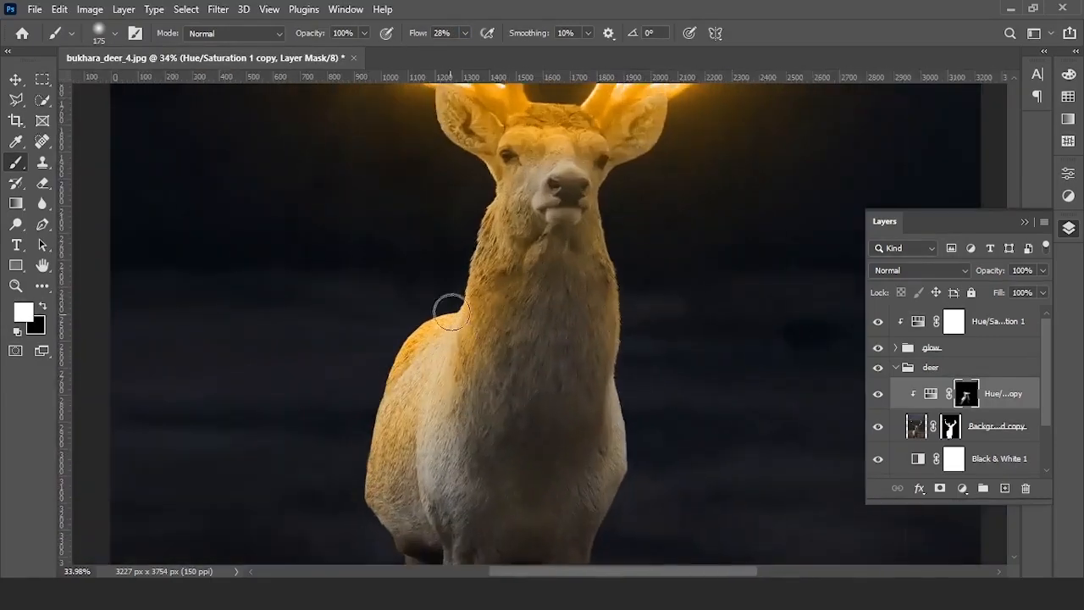
pyautogui.scroll(2, 466, 200)
pyautogui.scroll(-5, 435, 281)
pyautogui.scroll(2, 329, 202)
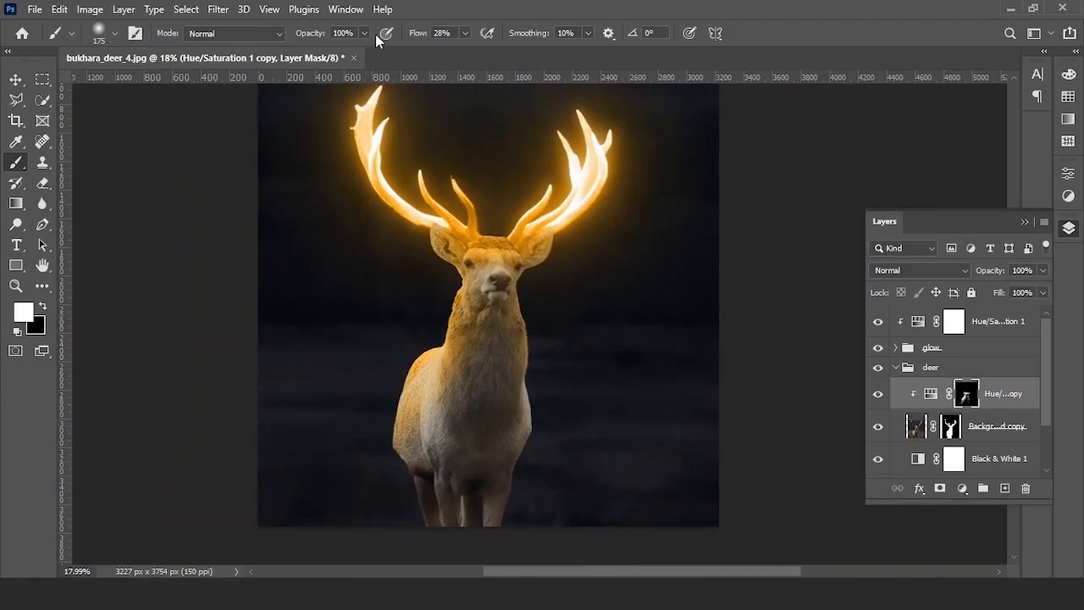
pyautogui.moveTo(413, 39); pyautogui.dragTo(408, 39)
pyautogui.press(']')
pyautogui.press(']')
pyautogui.press(']')
pyautogui.press(']')
pyautogui.press(']')
pyautogui.press(']')
pyautogui.scroll(4, 445, 328)
pyautogui.scroll(-4, 417, 337)
pyautogui.scroll(1, 489, 339)
pyautogui.scroll(4, 489, 248)
pyautogui.press('[')
pyautogui.press('[')
pyautogui.press('[')
pyautogui.press('[')
pyautogui.scroll(-3, 509, 288)
pyautogui.scroll(-1, 598, 373)
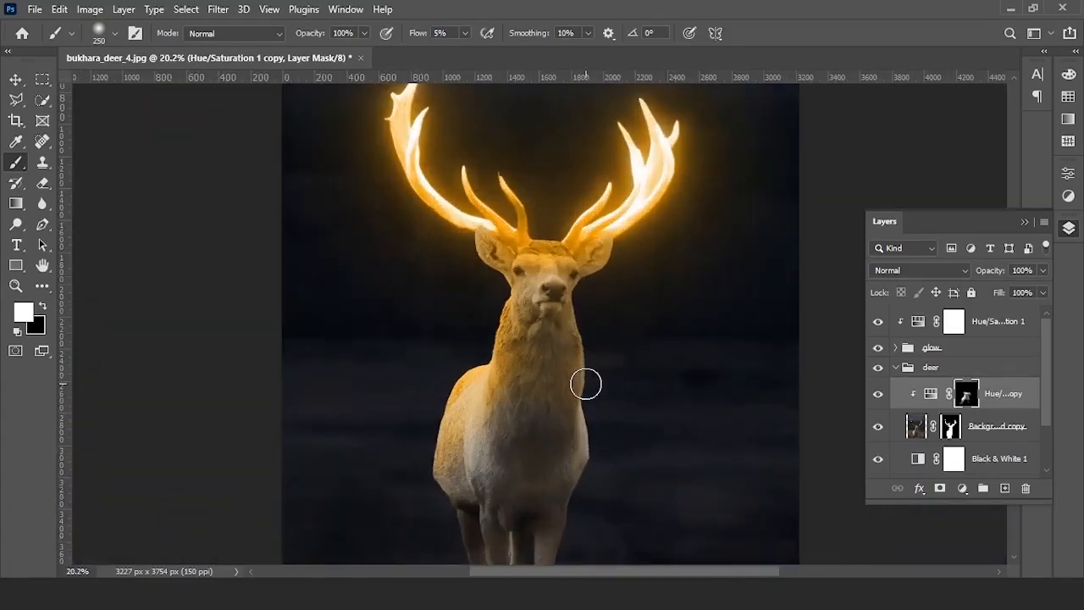
# - Add a Curves adjustment over the deer's Background copy, pulling the curve down to darken it
pyautogui.click(1000, 429)
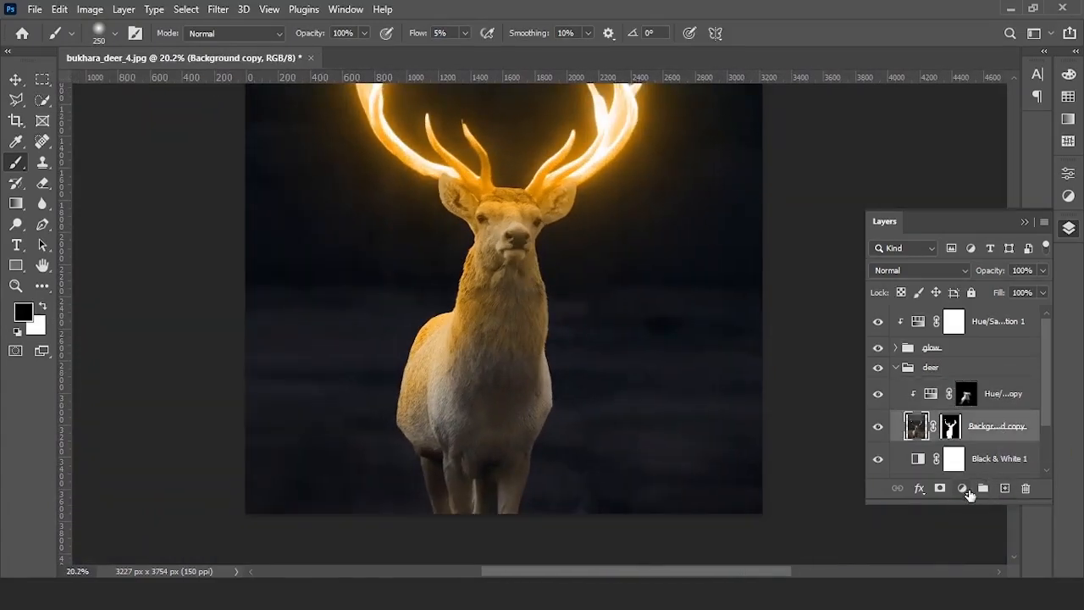
pyautogui.click(964, 489)
pyautogui.click(983, 286)
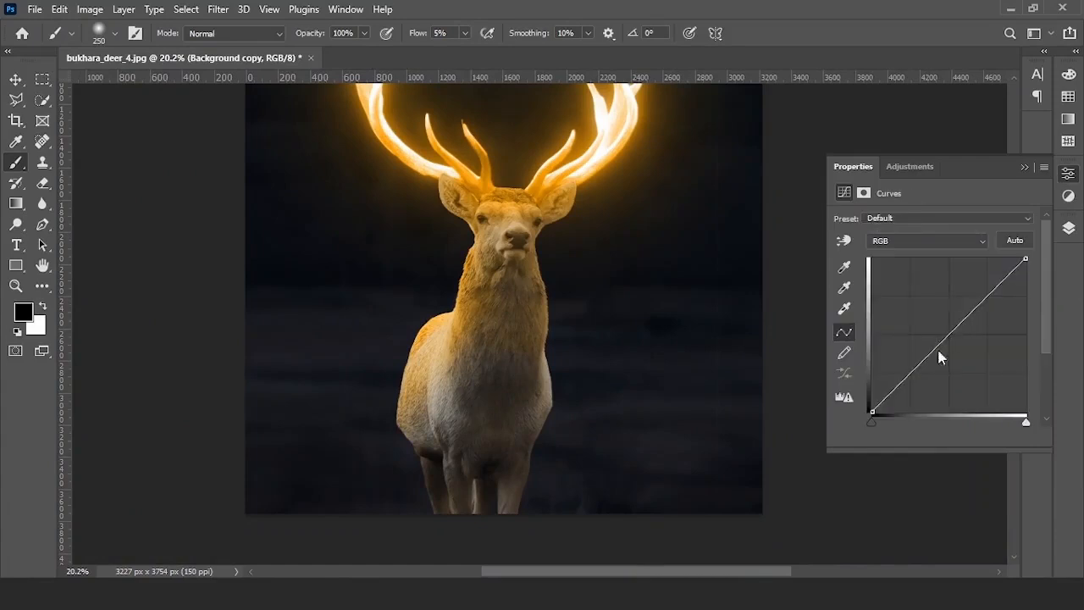
pyautogui.moveTo(915, 377); pyautogui.dragTo(932, 387)
pyautogui.click(1025, 167)
pyautogui.click(1069, 228)
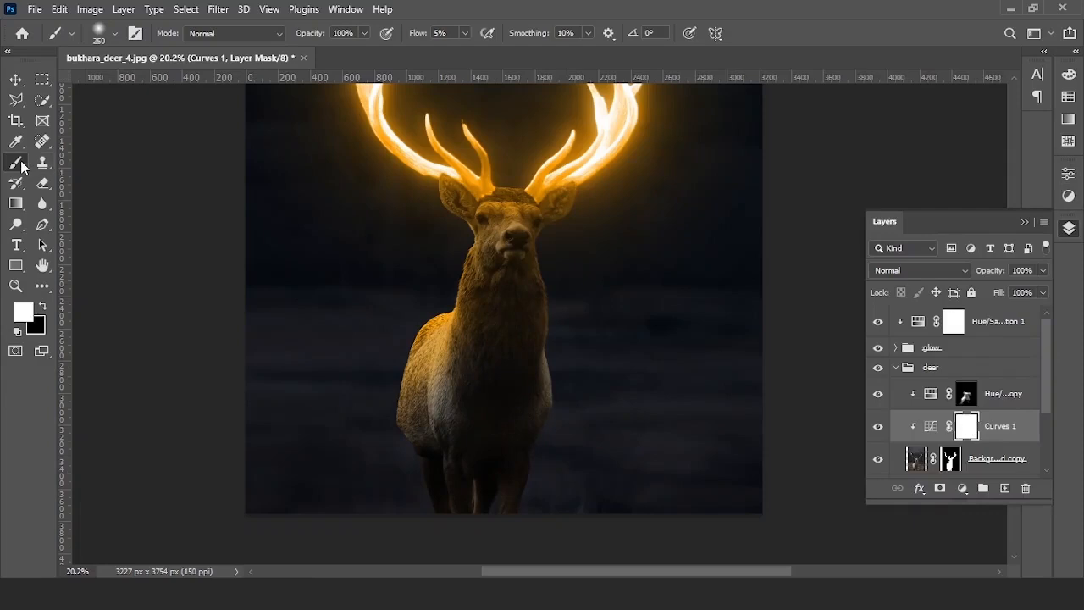
# - Paint black on the Curves mask to restore light on the left shoulder, neck edge, ears and forehead
pyautogui.click(44, 308)
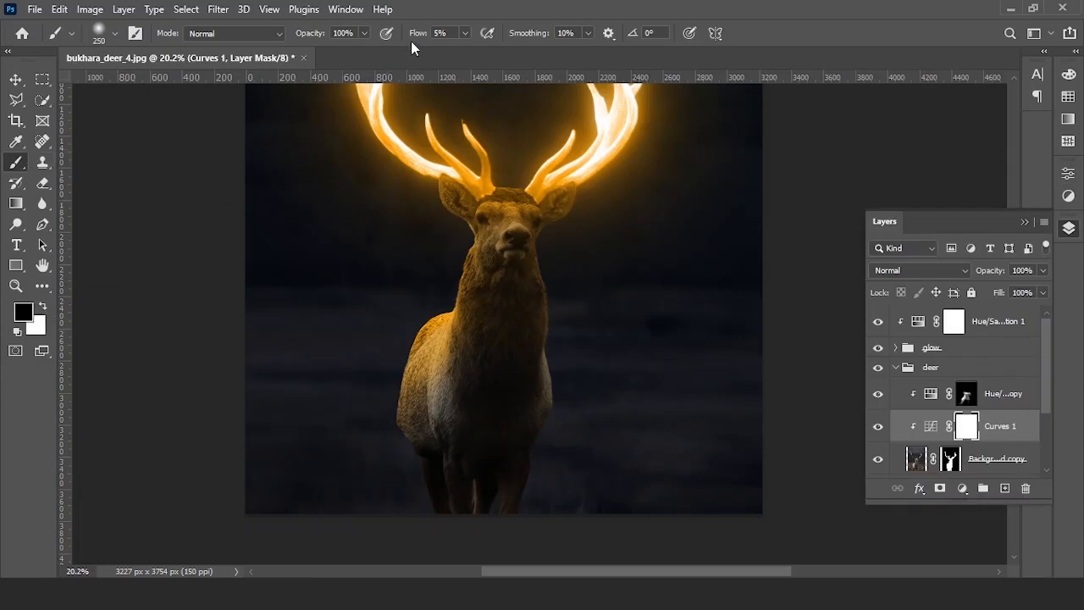
pyautogui.scroll(5, 417, 318)
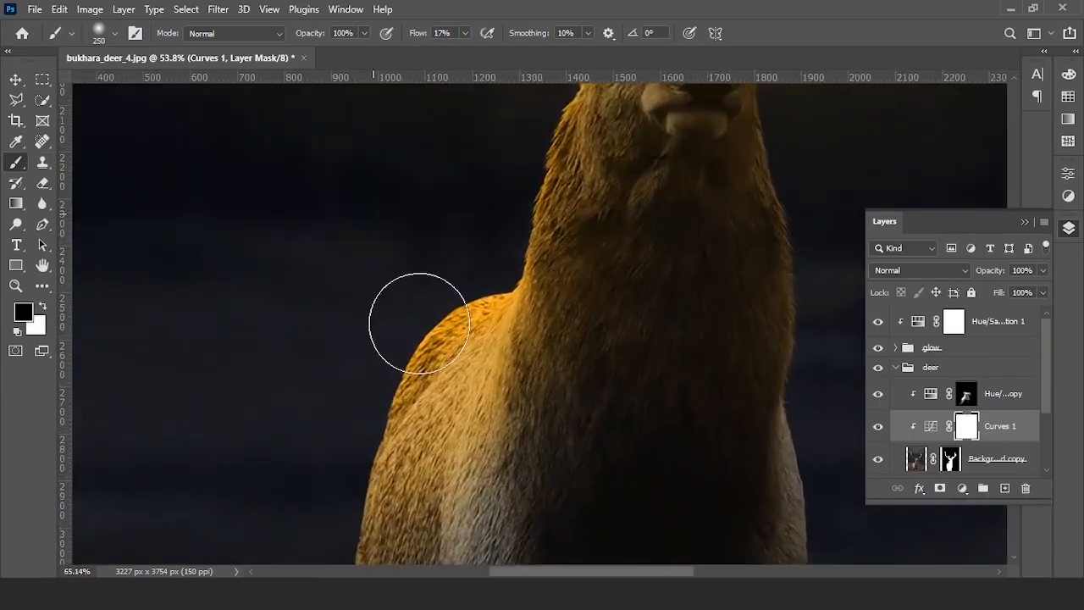
pyautogui.scroll(2, 440, 366)
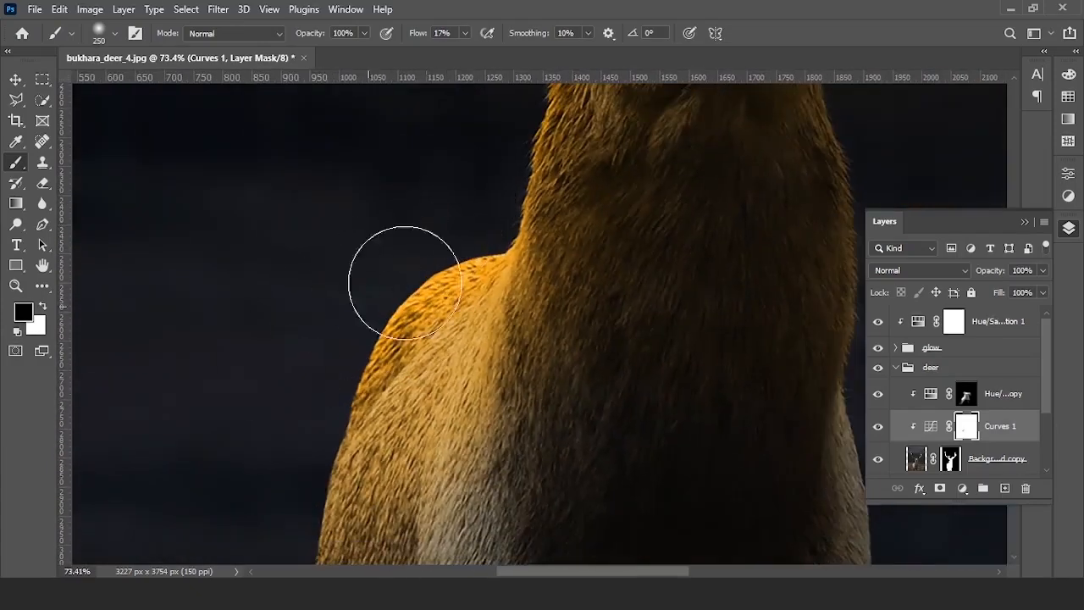
pyautogui.moveTo(495, 218)
pyautogui.mouseDown()
pyautogui.moveTo(360, 497)
pyautogui.moveTo(442, 212)
pyautogui.mouseUp()
pyautogui.moveTo(442, 212); pyautogui.dragTo(445, 417)
pyautogui.moveTo(373, 200)
pyautogui.mouseDown()
pyautogui.moveTo(559, 288)
pyautogui.moveTo(517, 318)
pyautogui.mouseUp()
pyautogui.moveTo(494, 271); pyautogui.dragTo(301, 262)
pyautogui.moveTo(576, 261)
pyautogui.mouseDown()
pyautogui.moveTo(629, 264)
pyautogui.moveTo(375, 254)
pyautogui.moveTo(308, 412)
pyautogui.moveTo(530, 350)
pyautogui.mouseUp()
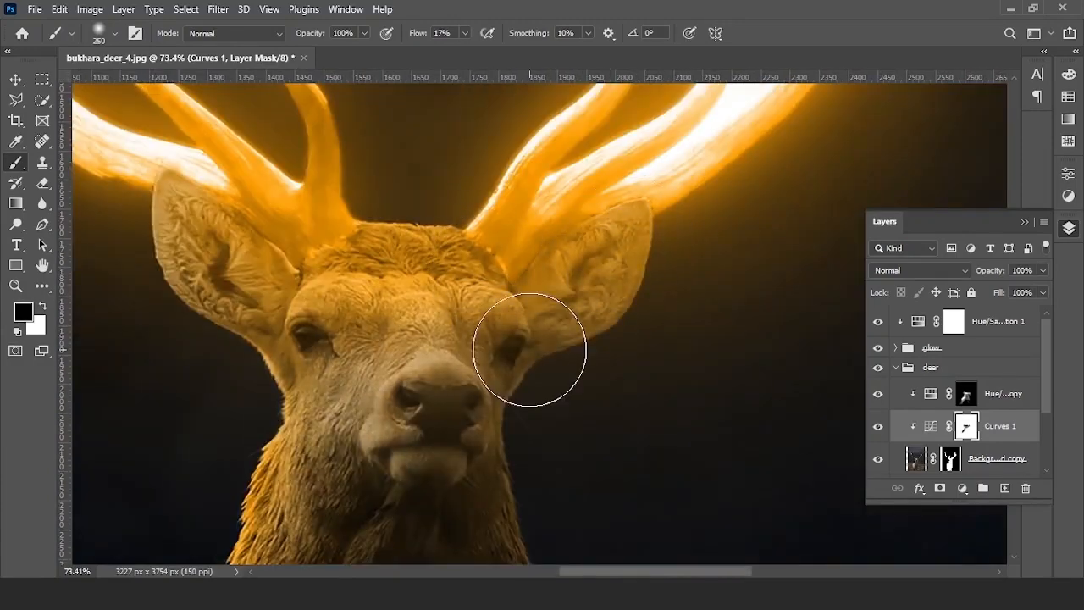
# - Brighten the deer's left eye, cheek, muzzle and right jaw on the Curves mask
pyautogui.scroll(-5, 530, 350)
pyautogui.moveTo(489, 405); pyautogui.dragTo(500, 295)
pyautogui.scroll(5, 450, 283)
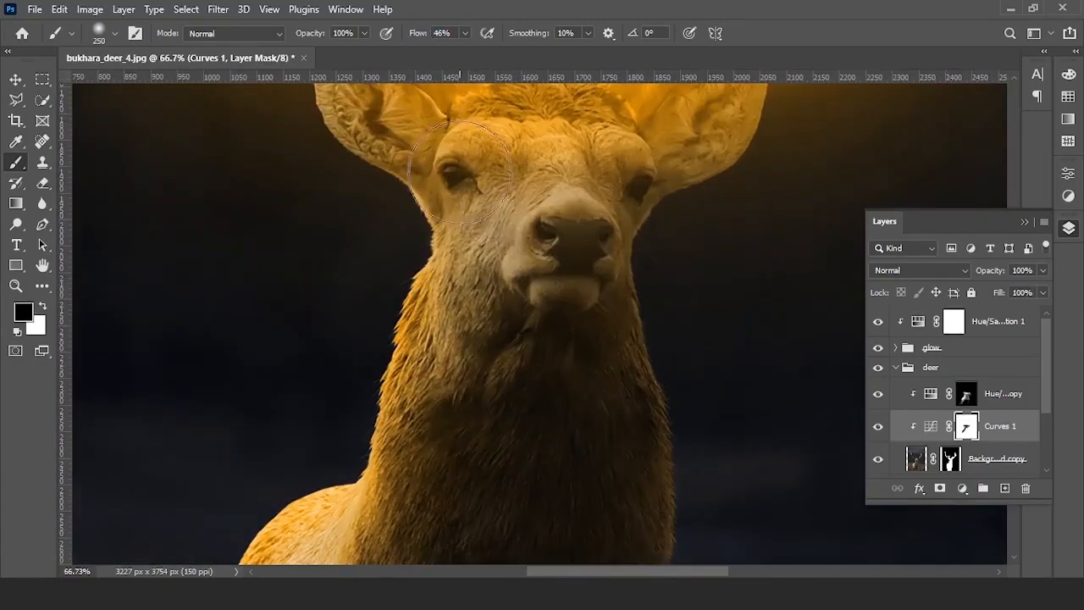
pyautogui.moveTo(455, 125); pyautogui.dragTo(474, 225)
pyautogui.moveTo(574, 237)
pyautogui.mouseDown()
pyautogui.moveTo(495, 244)
pyautogui.moveTo(558, 257)
pyautogui.mouseUp()
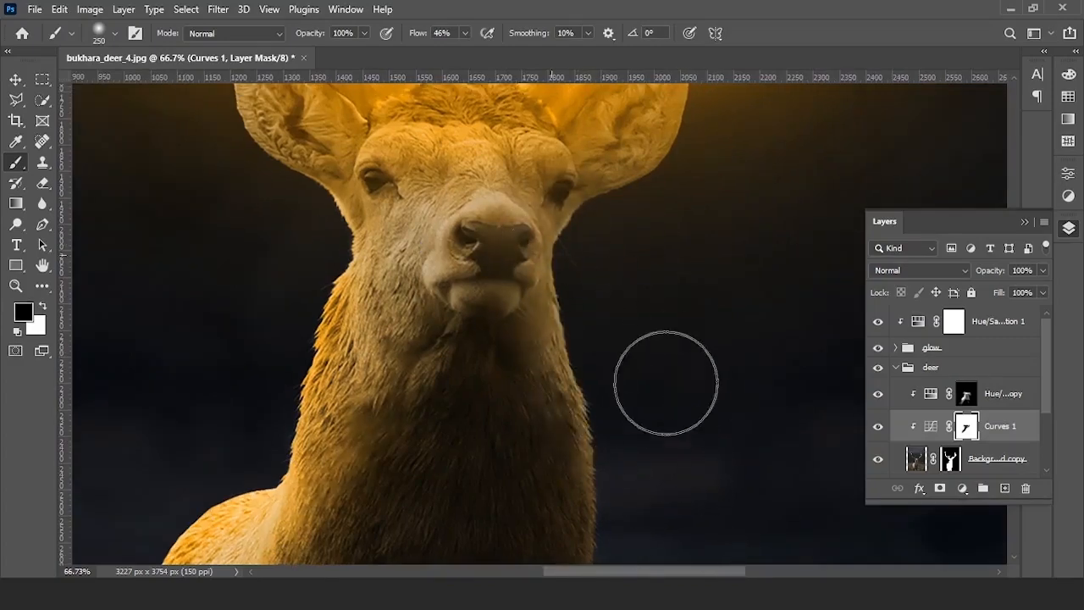
# - Toggle the Curves and orange tint layers to compare the deer before and after
pyautogui.scroll(-5, 600, 246)
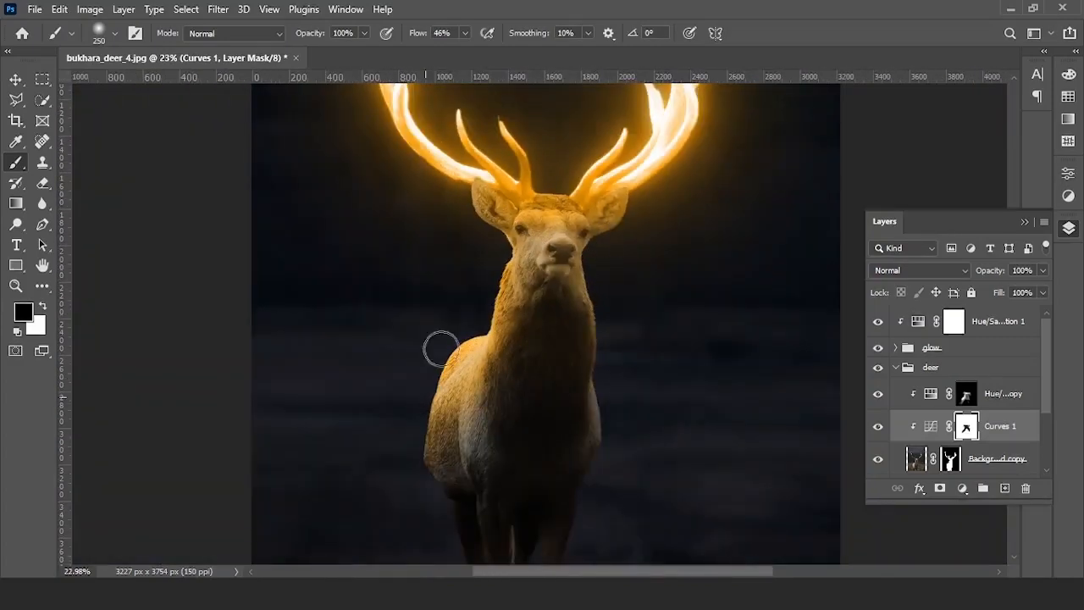
pyautogui.scroll(4, 634, 421)
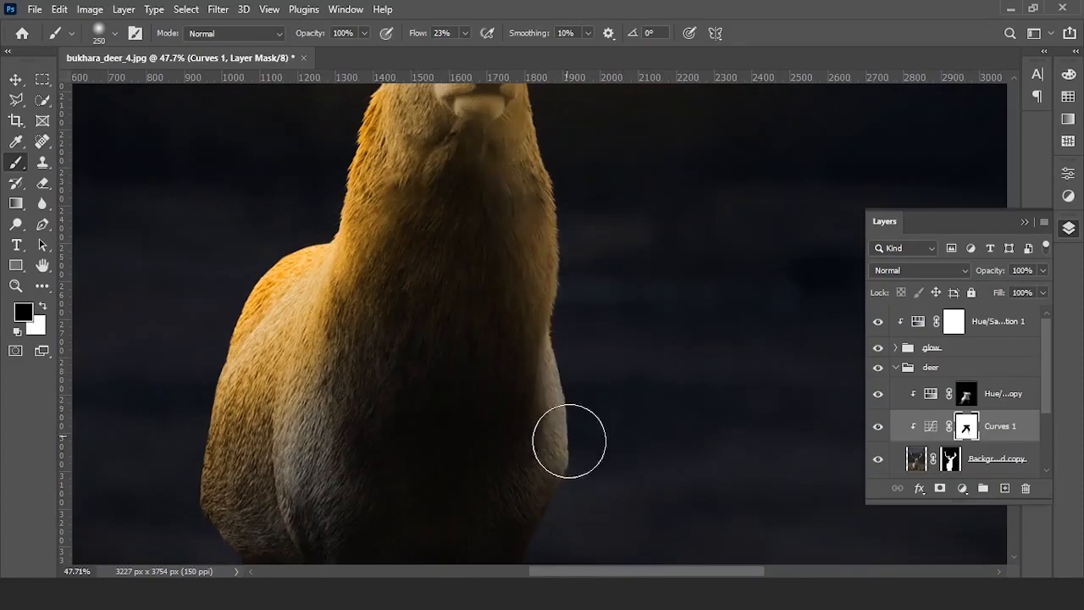
pyautogui.scroll(-5, 612, 314)
pyautogui.scroll(3, 593, 339)
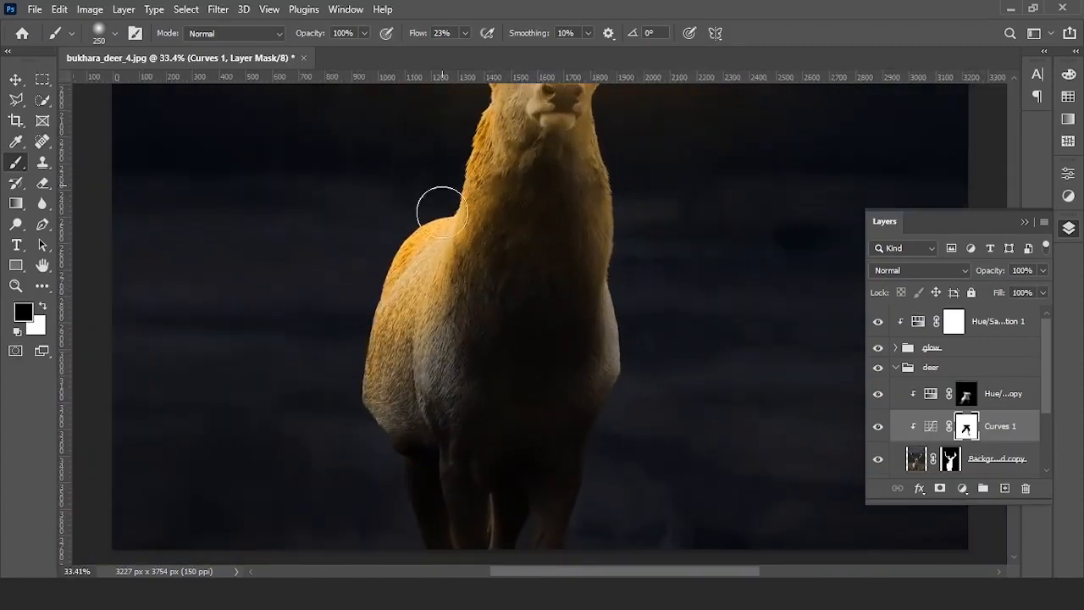
pyautogui.scroll(-5, 326, 326)
pyautogui.scroll(3, 325, 326)
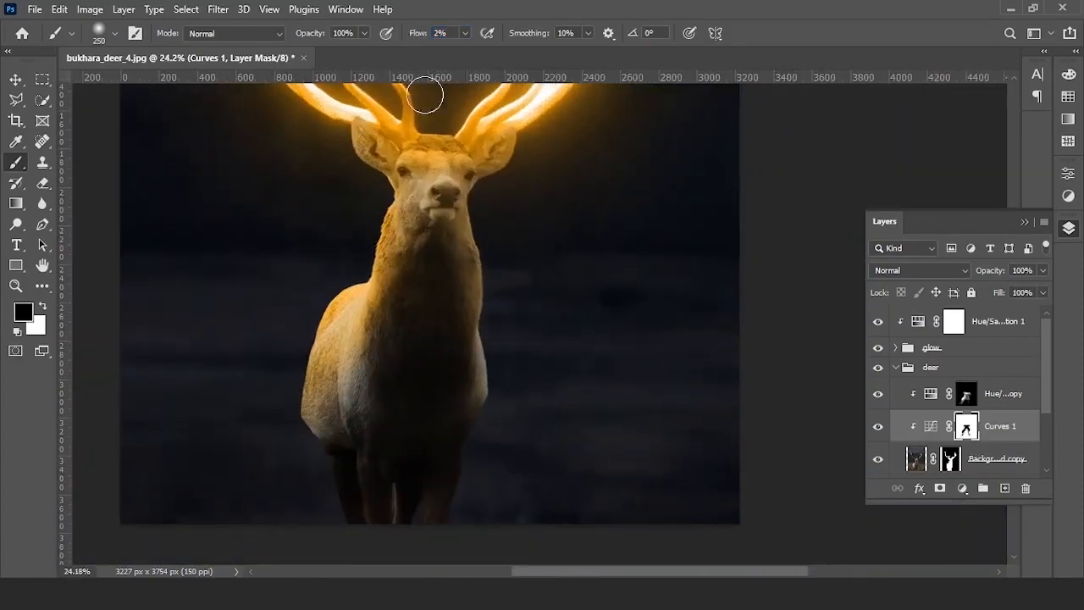
pyautogui.scroll(4, 423, 336)
pyautogui.press(']')
pyautogui.press(']')
pyautogui.press(']')
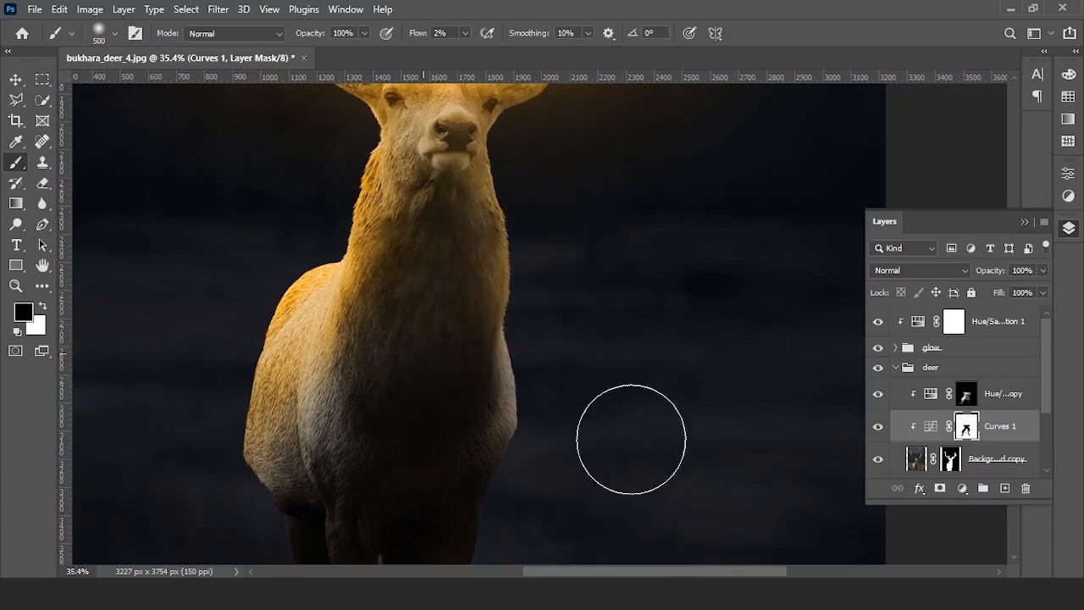
pyautogui.scroll(-5, 353, 356)
pyautogui.scroll(2, 418, 358)
pyautogui.scroll(-1, 462, 377)
pyautogui.click(878, 426)
pyautogui.click(877, 427)
pyautogui.click(878, 428)
pyautogui.click(878, 428)
pyautogui.click(878, 427)
pyautogui.click(877, 427)
pyautogui.click(877, 395)
pyautogui.click(877, 395)
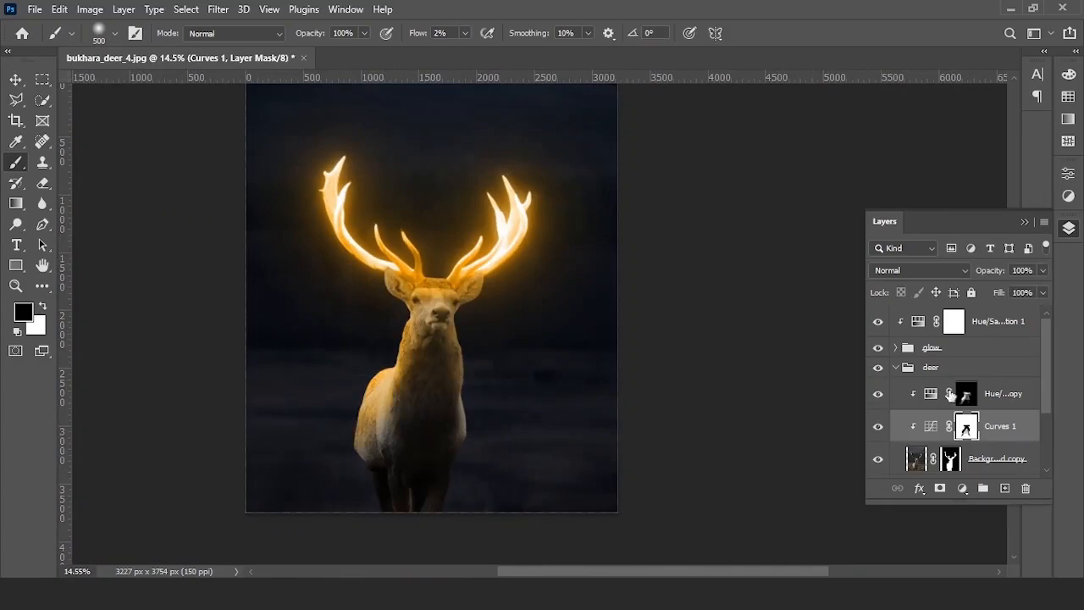
# - Paint more golden light onto the shoulder using a smaller white brush on the orange tint's mask
pyautogui.click(936, 396)
pyautogui.press('x')
pyautogui.scroll(4, 412, 416)
pyautogui.press('[')
pyautogui.press('[')
pyautogui.press('[')
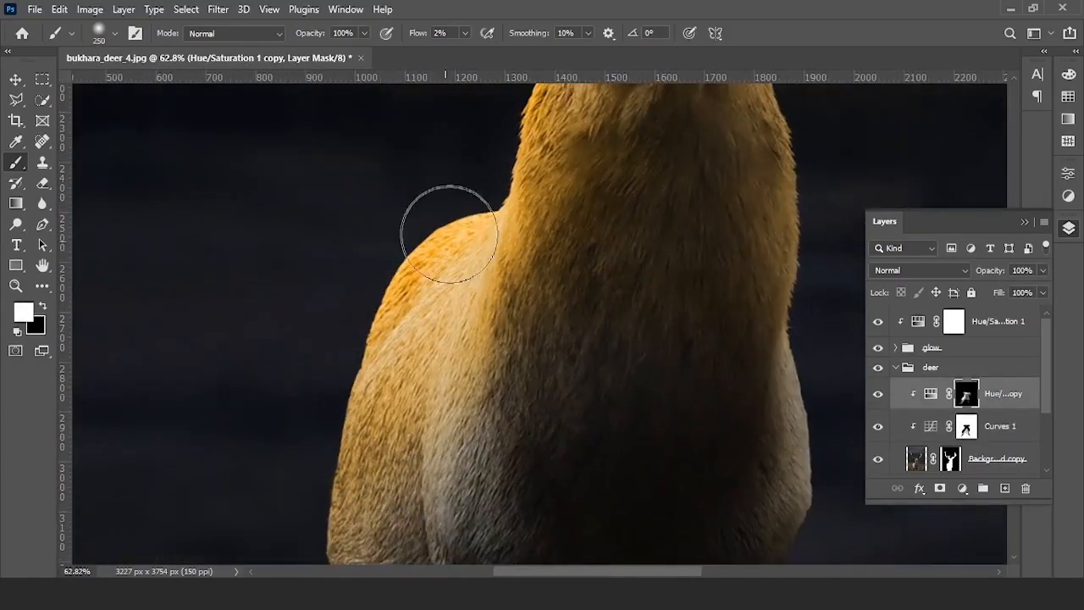
pyautogui.scroll(-2, 440, 252)
pyautogui.scroll(-2, 346, 290)
pyautogui.scroll(-2, 429, 362)
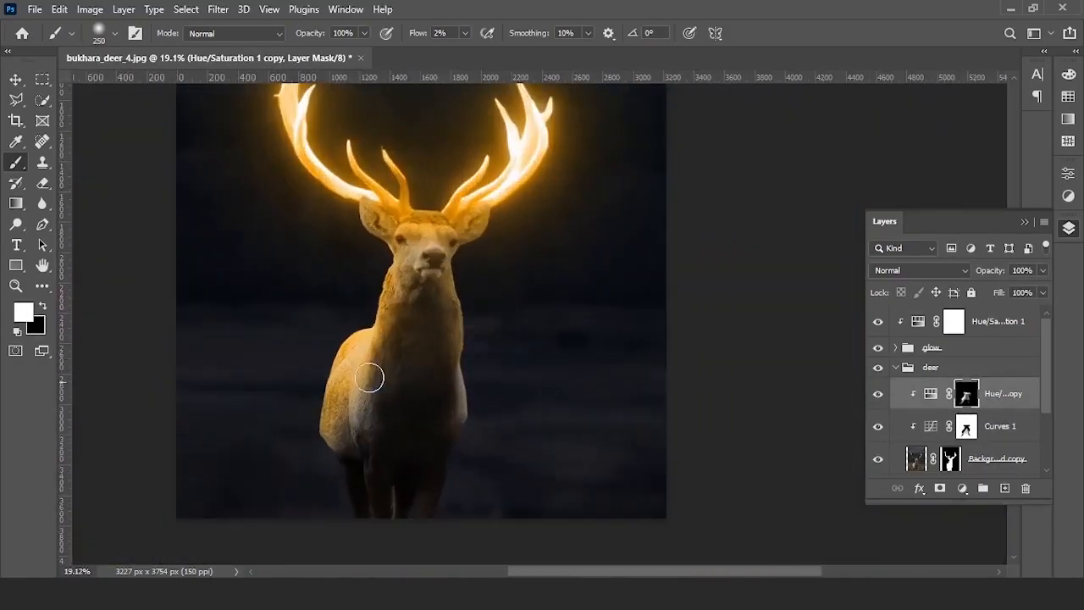
pyautogui.scroll(1, 371, 333)
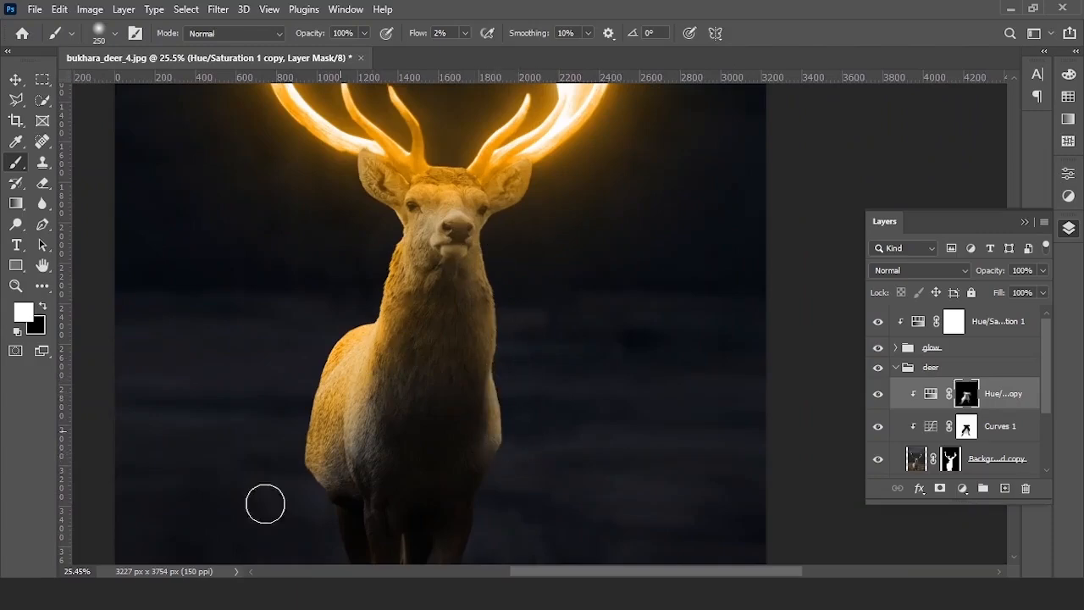
pyautogui.scroll(-2, 551, 398)
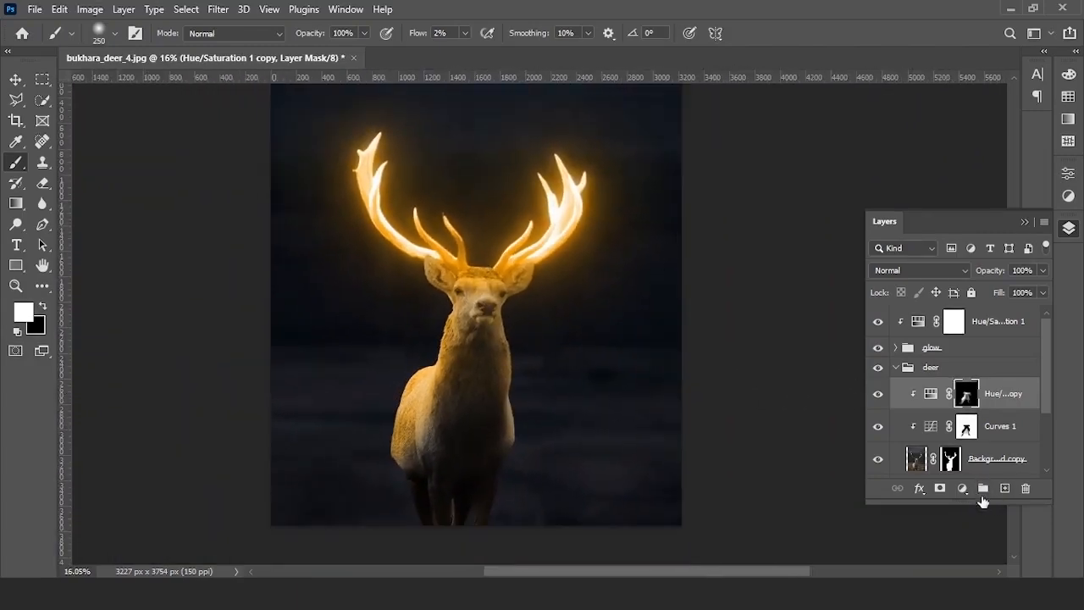
# - Add a Curves 2 adjustment with the curve pulled down to darken the deer
pyautogui.click(962, 488)
pyautogui.click(998, 288)
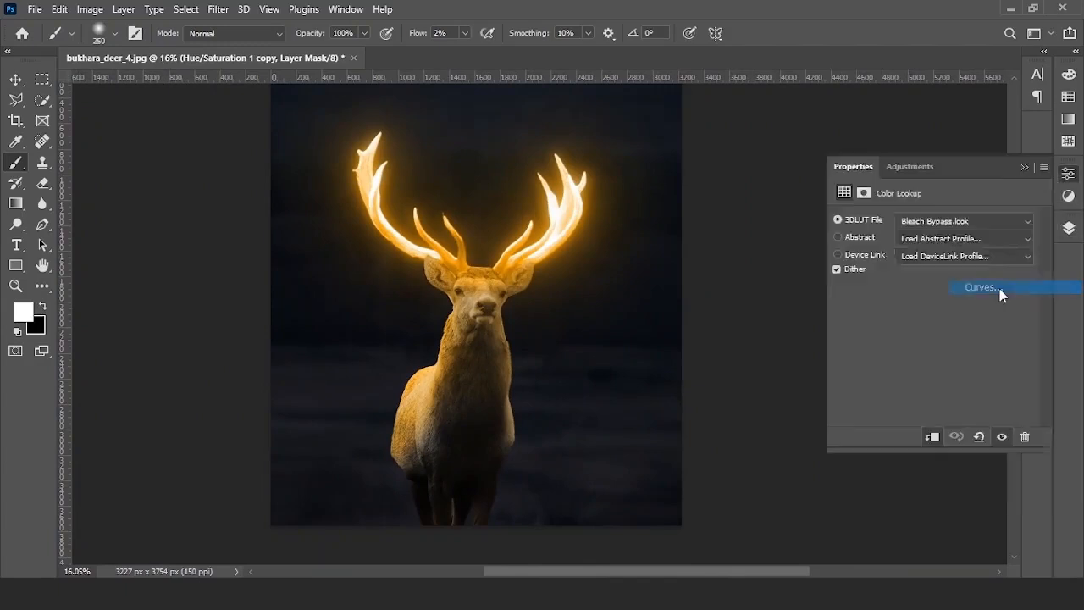
pyautogui.moveTo(914, 380); pyautogui.dragTo(921, 385)
pyautogui.moveTo(977, 337); pyautogui.dragTo(977, 343)
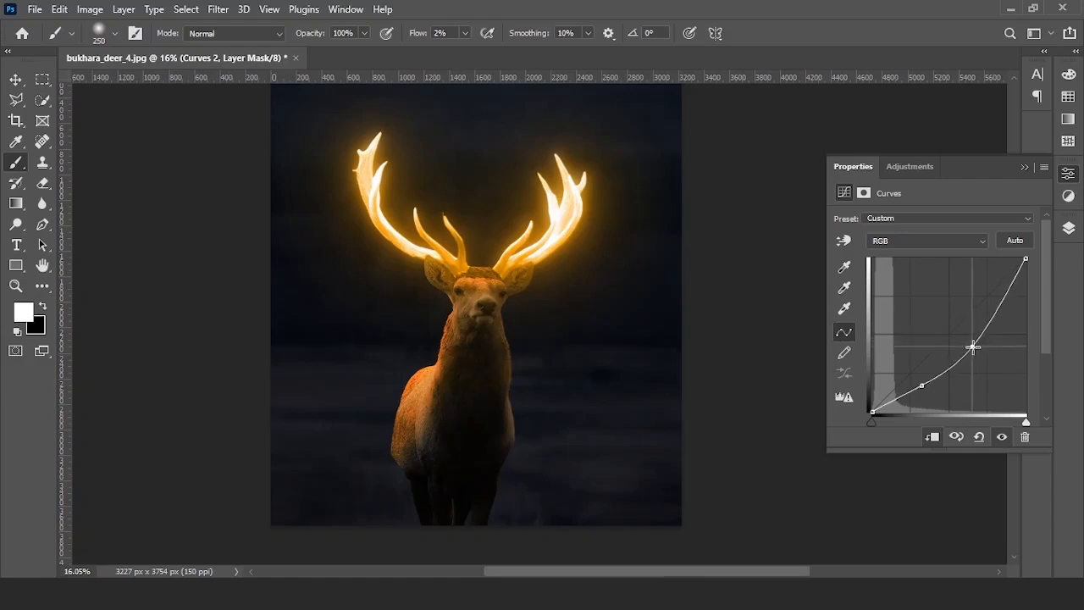
pyautogui.click(1024, 167)
# - Compare Curves 2 on and off, then invert its mask to black with Ctrl+I
pyautogui.click(1069, 228)
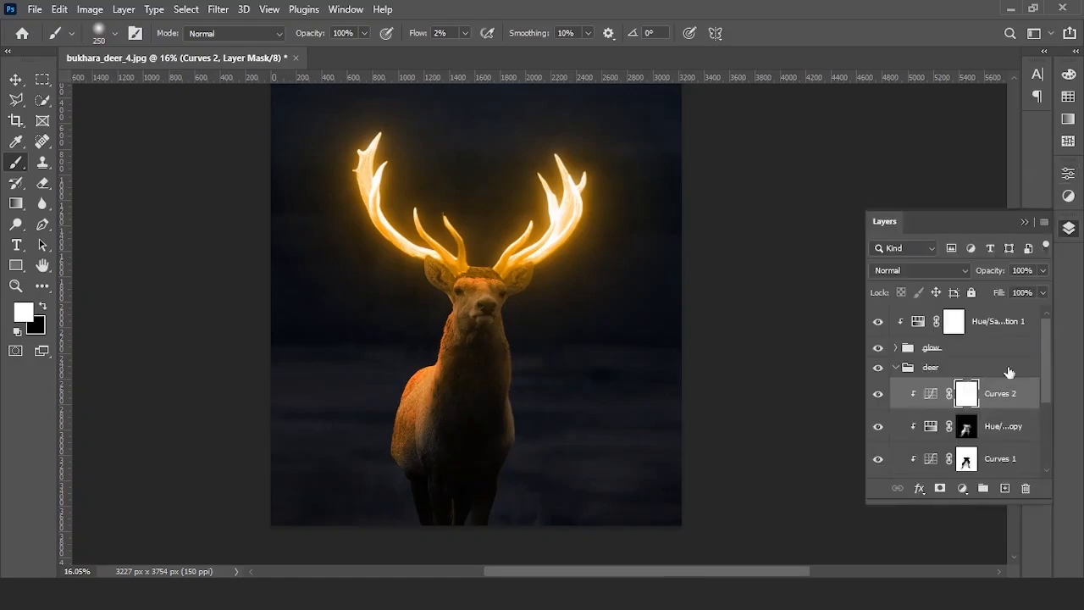
pyautogui.click(879, 395)
pyautogui.click(878, 395)
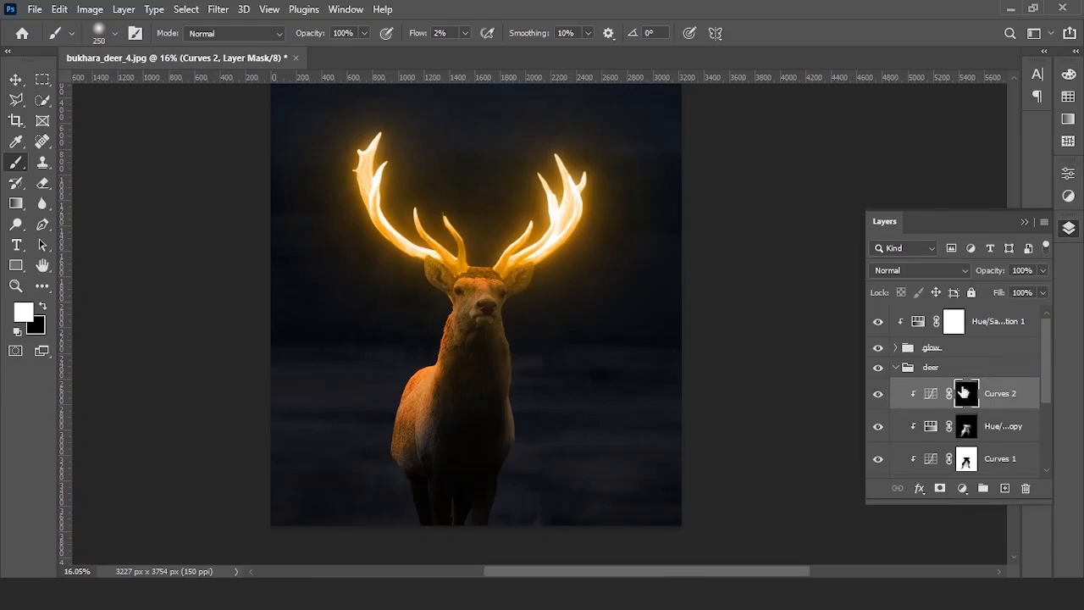
pyautogui.hotkey('ctrl', 'i')
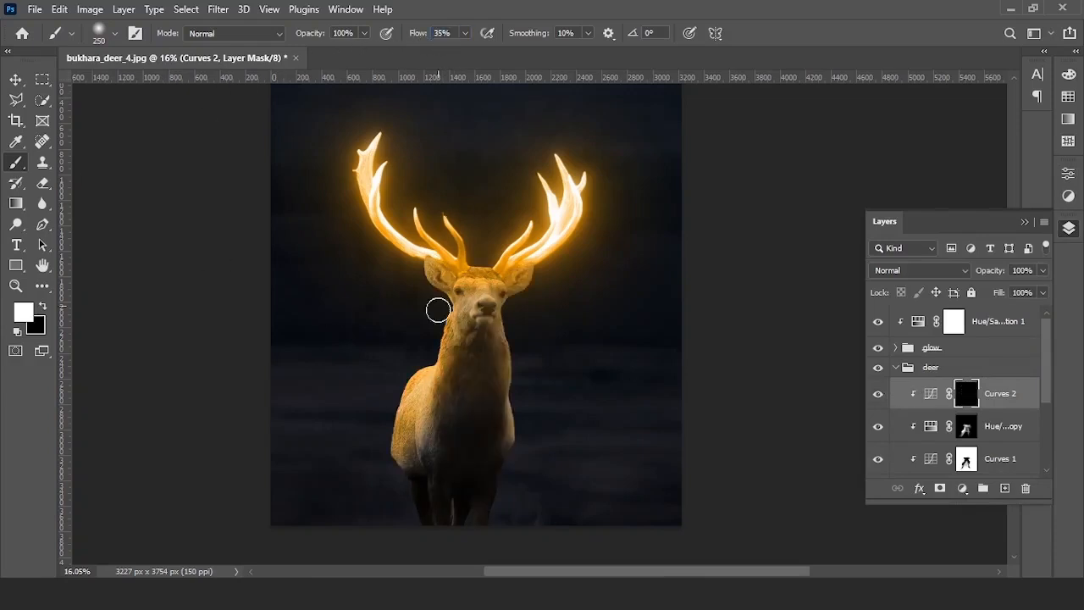
# - Paint white on the Curves 2 mask along the deer's shoulder edge
pyautogui.scroll(5, 436, 372)
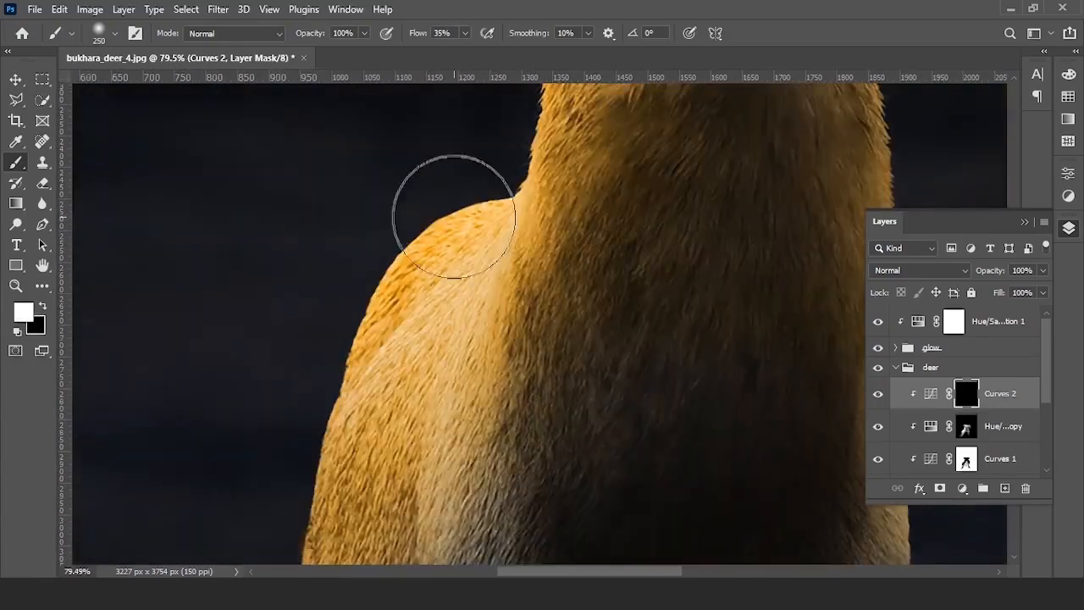
pyautogui.moveTo(453, 216)
pyautogui.mouseDown()
pyautogui.moveTo(375, 230)
pyautogui.moveTo(426, 169)
pyautogui.moveTo(355, 246)
pyautogui.moveTo(343, 364)
pyautogui.mouseUp()
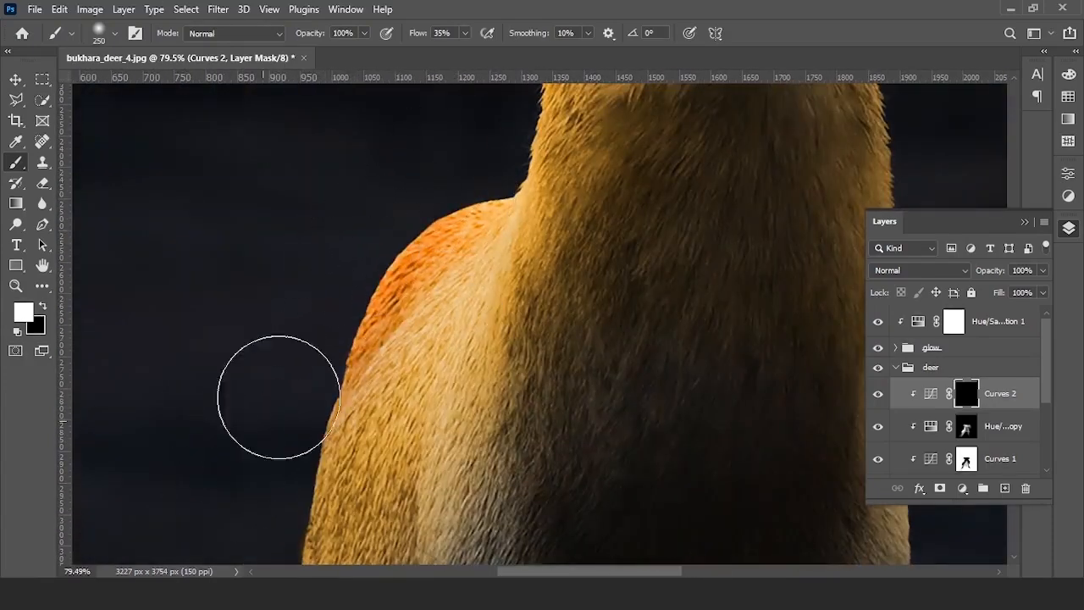
pyautogui.moveTo(303, 397); pyautogui.dragTo(385, 326)
pyautogui.moveTo(430, 208); pyautogui.dragTo(466, 97)
pyautogui.scroll(-5, 352, 378)
pyautogui.scroll(5, 398, 364)
pyautogui.scroll(-4, 390, 262)
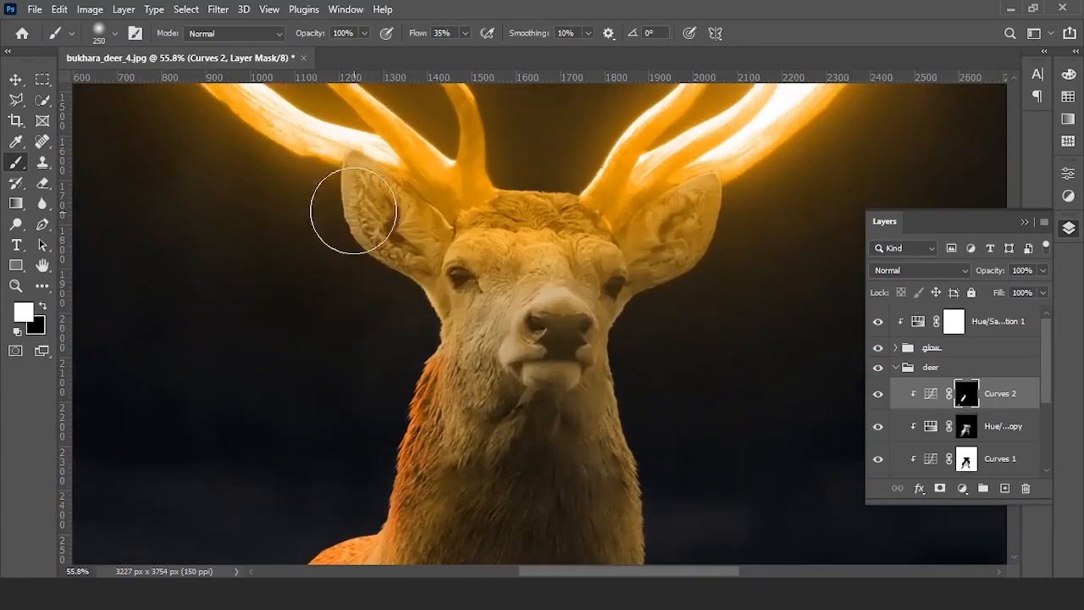
# - Paint the orange toning along the left neck and ear, right neck edge and left shoulder
pyautogui.moveTo(411, 299)
pyautogui.mouseDown()
pyautogui.moveTo(407, 286)
pyautogui.moveTo(440, 325)
pyautogui.mouseUp()
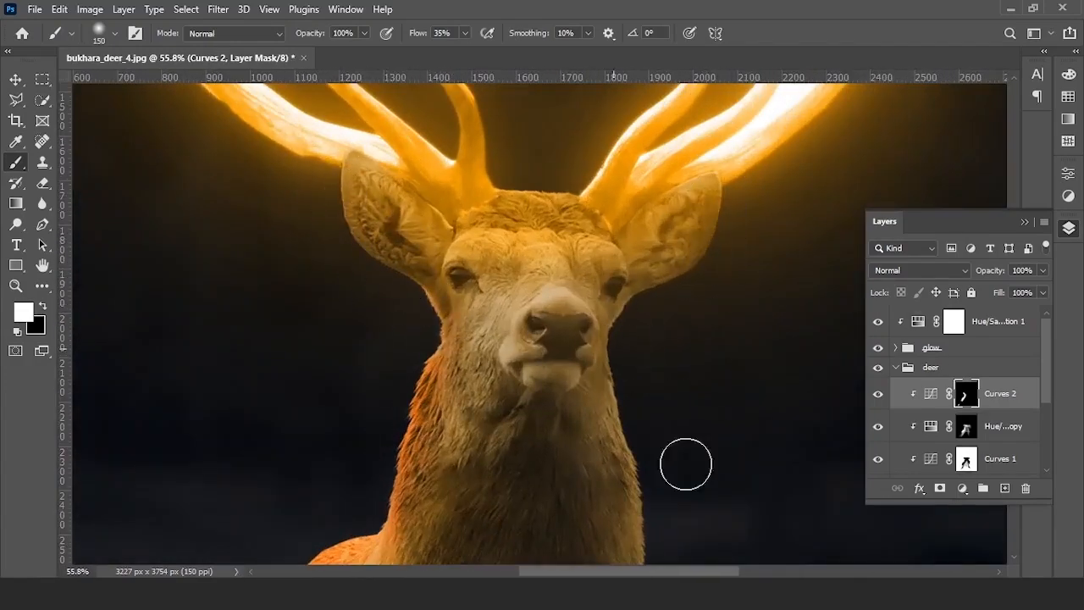
pyautogui.moveTo(645, 416); pyautogui.dragTo(613, 255)
pyautogui.moveTo(620, 296); pyautogui.dragTo(645, 386)
pyautogui.scroll(-3, 663, 435)
pyautogui.moveTo(427, 415)
pyautogui.mouseDown()
pyautogui.moveTo(547, 346)
pyautogui.moveTo(493, 500)
pyautogui.moveTo(463, 490)
pyautogui.mouseUp()
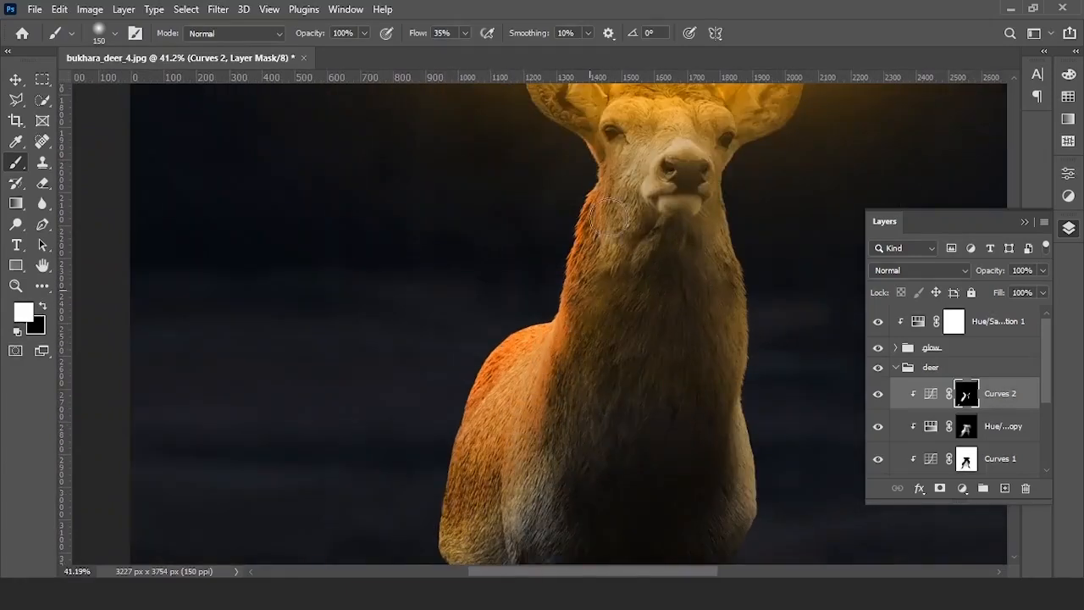
pyautogui.scroll(-5, 594, 280)
pyautogui.hscroll(-2, 593, 280)
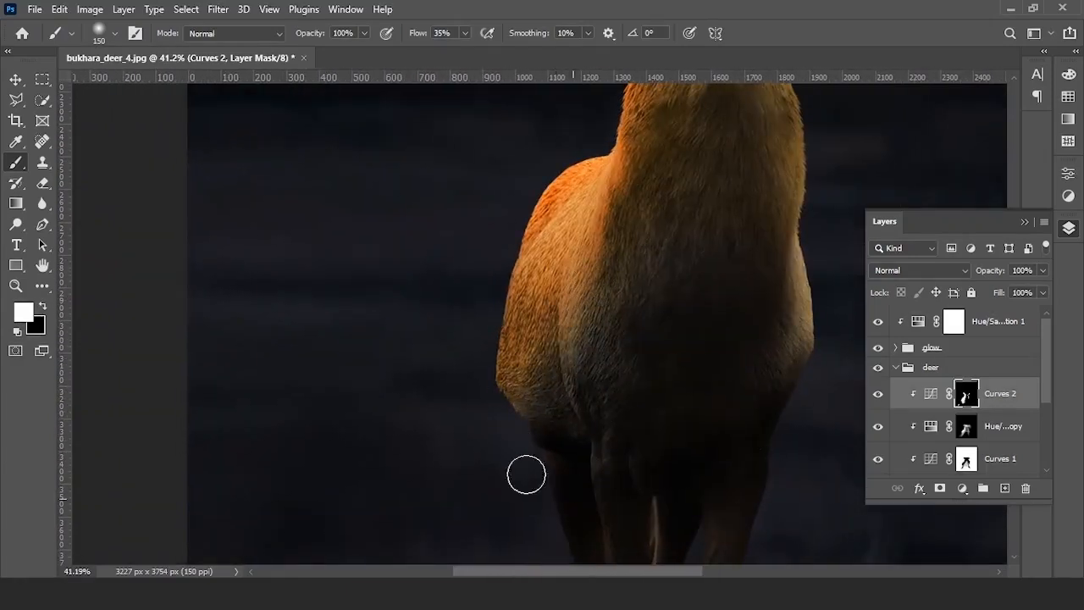
pyautogui.scroll(-6, 582, 497)
# - Compare the deer with and without the orange toning, and collapse the deer group
pyautogui.click(879, 398)
pyautogui.click(879, 398)
pyautogui.click(879, 399)
pyautogui.click(878, 398)
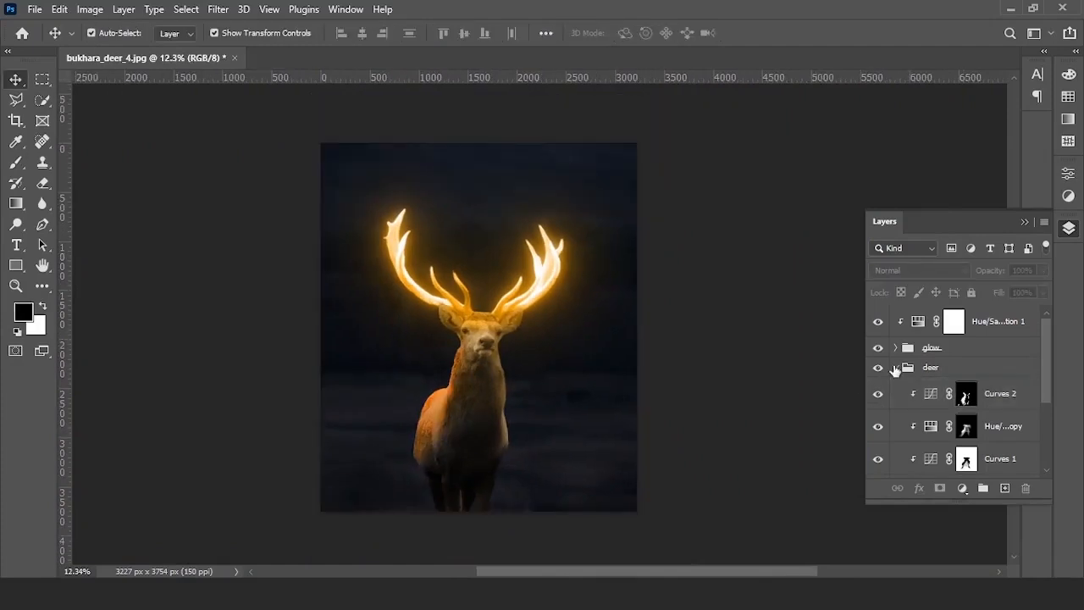
pyautogui.click(895, 367)
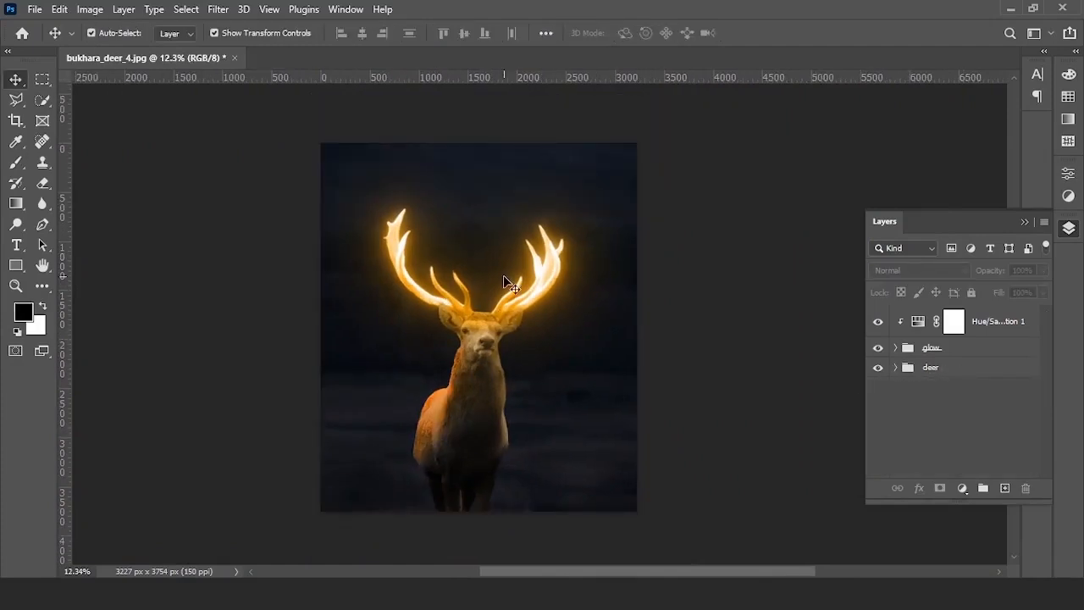
# - Place the starry sky photo from File Explorer into the document
pyautogui.scroll(4, 506, 280)
pyautogui.scroll(-2, 494, 316)
pyautogui.scroll(2, 497, 432)
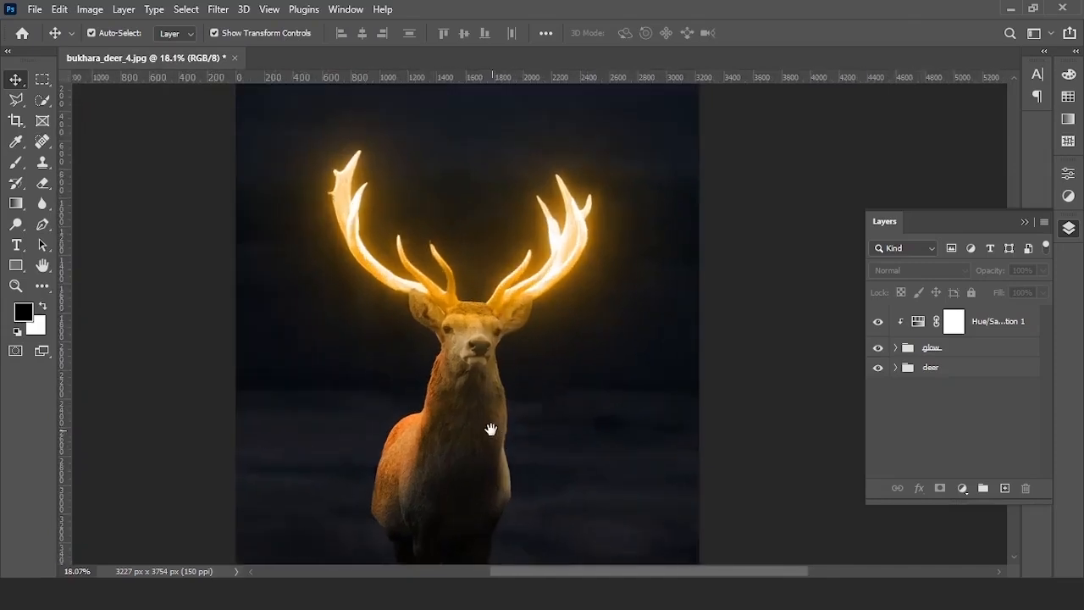
pyautogui.scroll(2, 503, 285)
pyautogui.moveTo(503, 286); pyautogui.dragTo(498, 332)
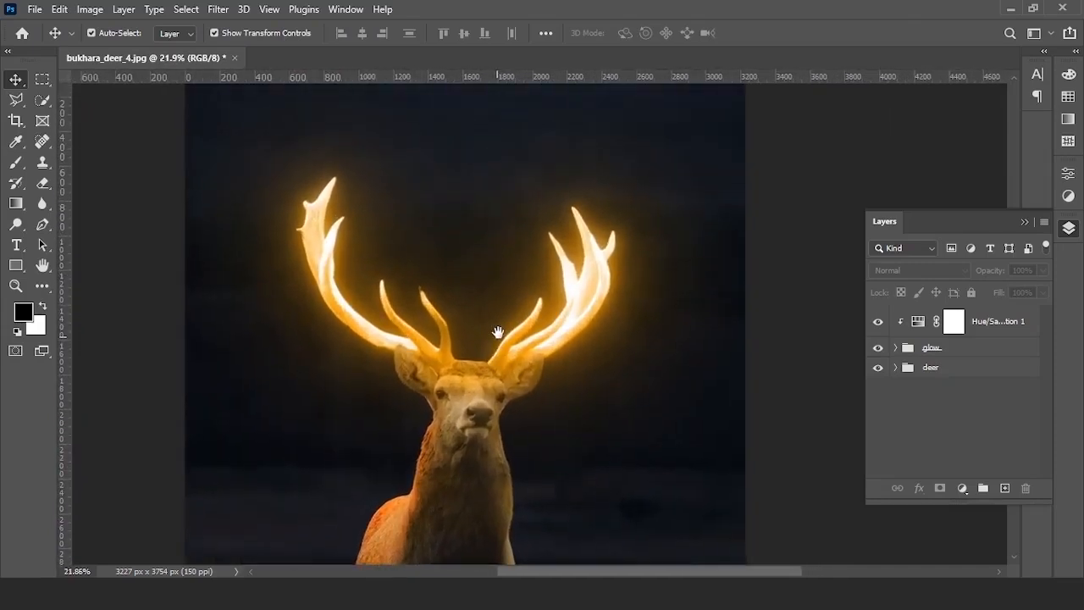
pyautogui.click(398, 567)
pyautogui.moveTo(266, 203); pyautogui.dragTo(487, 304)
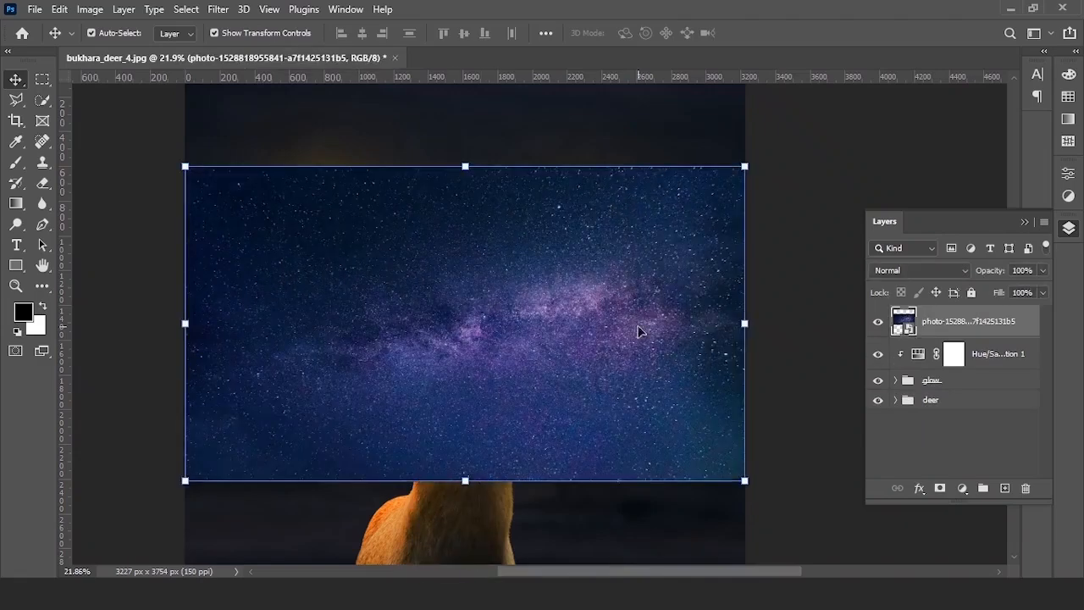
# - Set the sky photo to Screen blend mode and give it a black hide-all mask
pyautogui.click(913, 270)
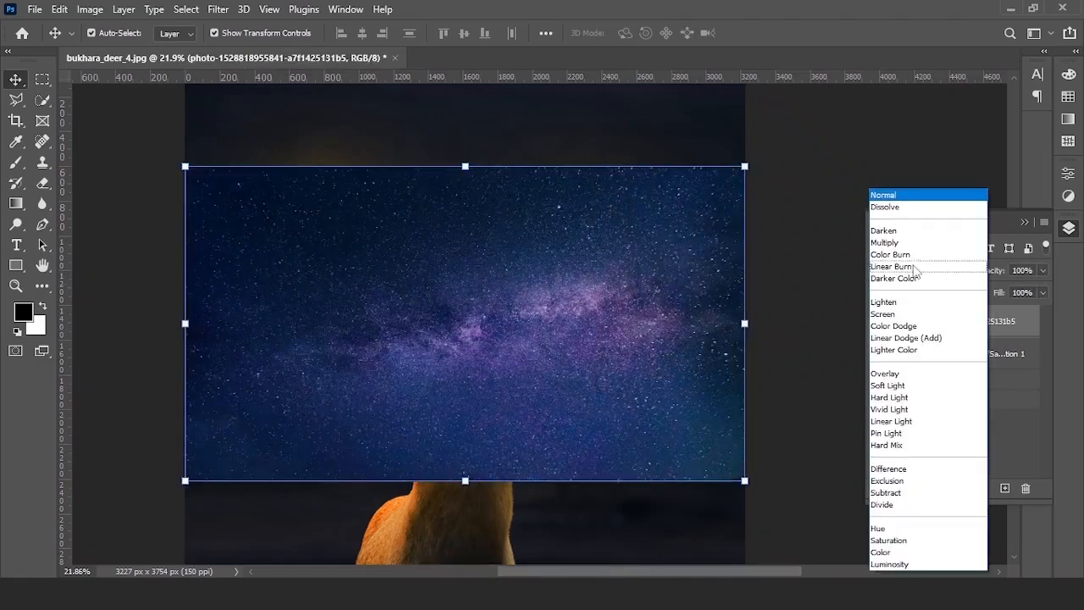
pyautogui.click(907, 315)
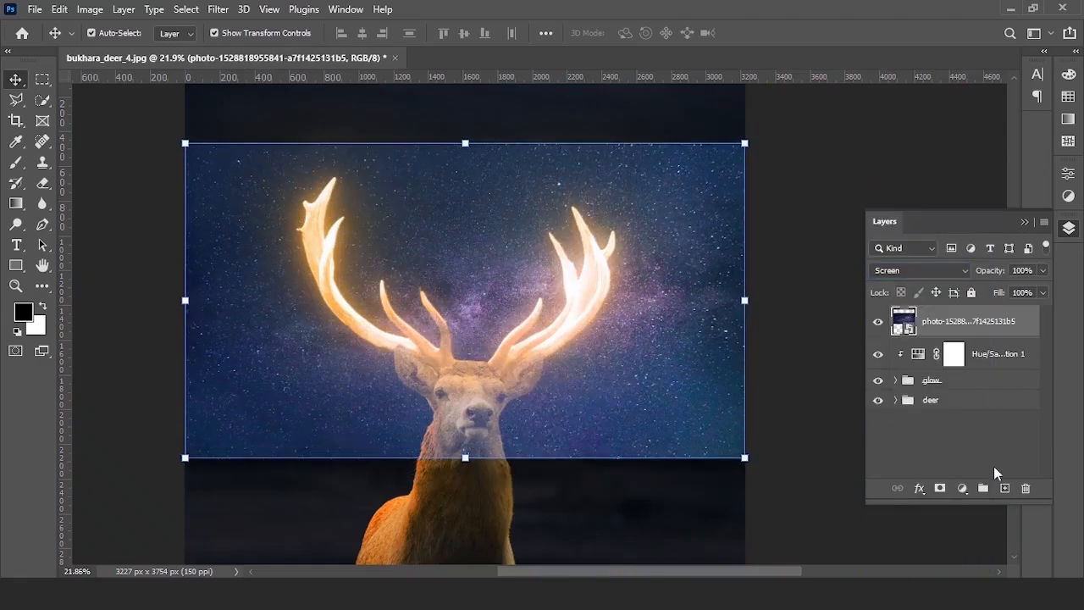
pyautogui.keyDown('alt'); pyautogui.click(940, 489); pyautogui.keyUp('alt')
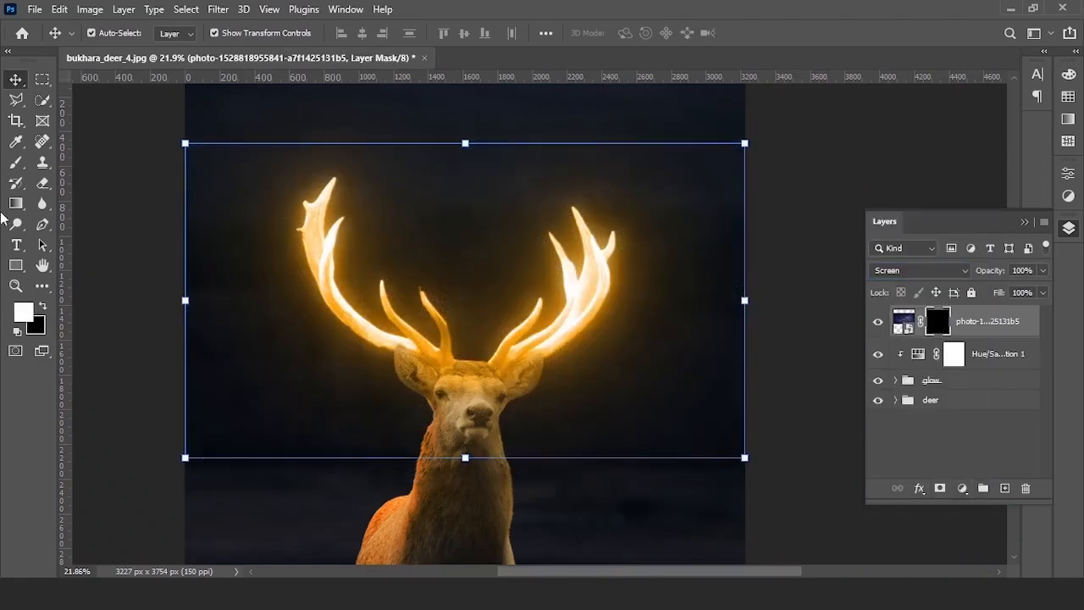
pyautogui.click(15, 165)
pyautogui.scroll(4, 341, 327)
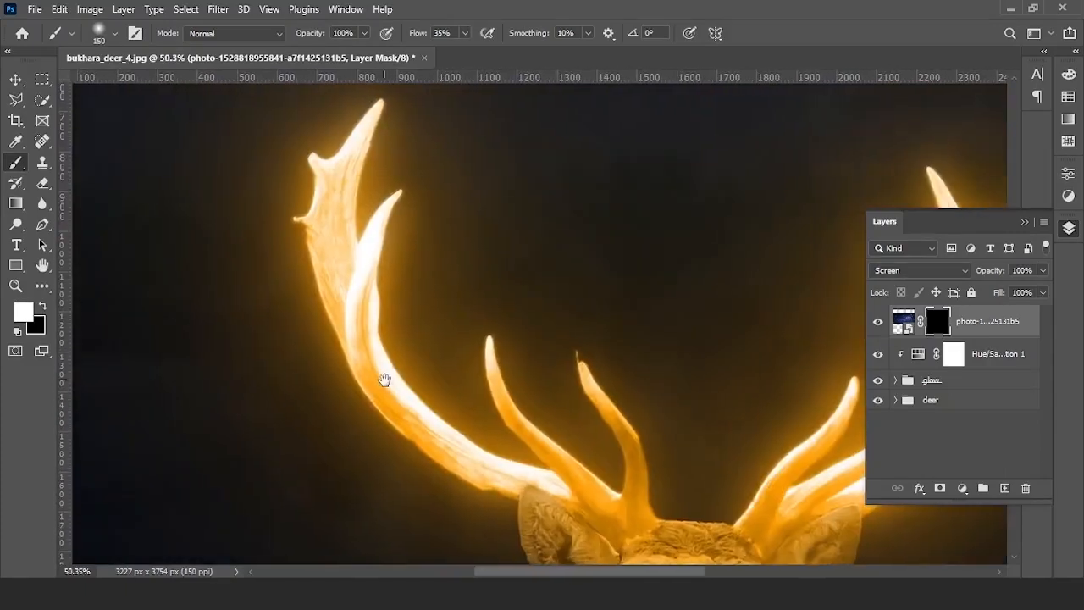
# - Paint white on the sky mask with an enlarged brush to reveal stars around both antlers
pyautogui.moveTo(384, 380); pyautogui.dragTo(386, 382)
pyautogui.press(']')
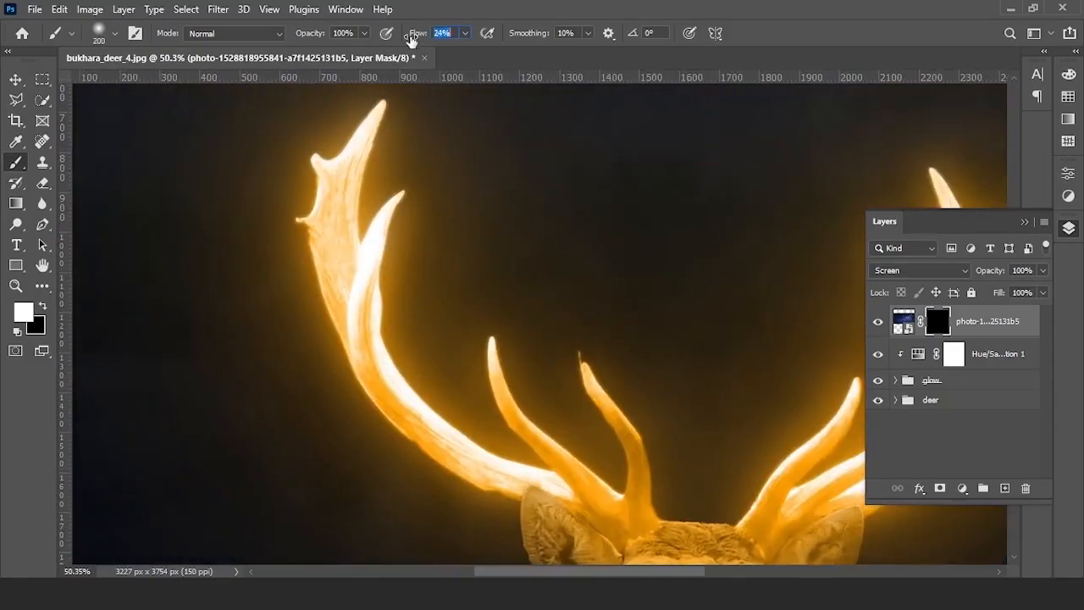
pyautogui.moveTo(384, 265)
pyautogui.mouseDown()
pyautogui.moveTo(365, 208)
pyautogui.moveTo(358, 264)
pyautogui.moveTo(370, 290)
pyautogui.moveTo(393, 245)
pyautogui.moveTo(387, 327)
pyautogui.mouseUp()
pyautogui.press(']')
pyautogui.moveTo(346, 380); pyautogui.dragTo(343, 390)
pyautogui.moveTo(380, 322); pyautogui.dragTo(412, 439)
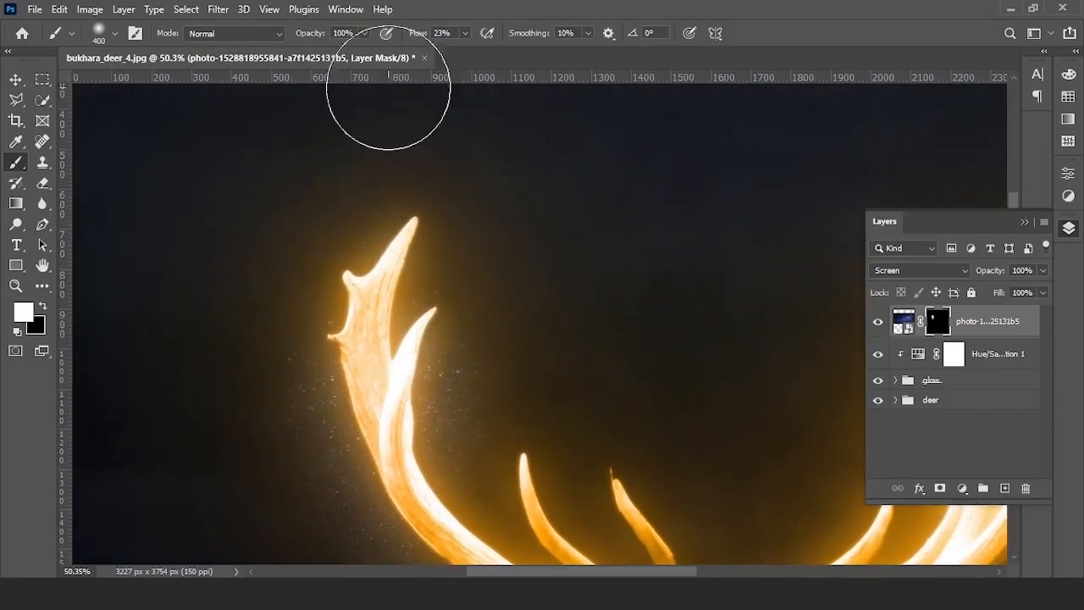
pyautogui.moveTo(543, 542); pyautogui.dragTo(426, 237)
pyautogui.moveTo(462, 314); pyautogui.dragTo(421, 356)
pyautogui.moveTo(684, 255); pyautogui.dragTo(457, 300)
pyautogui.moveTo(471, 302)
pyautogui.mouseDown()
pyautogui.moveTo(576, 293)
pyautogui.moveTo(687, 190)
pyautogui.mouseUp()
pyautogui.moveTo(686, 178); pyautogui.dragTo(644, 360)
pyautogui.scroll(-3, 652, 300)
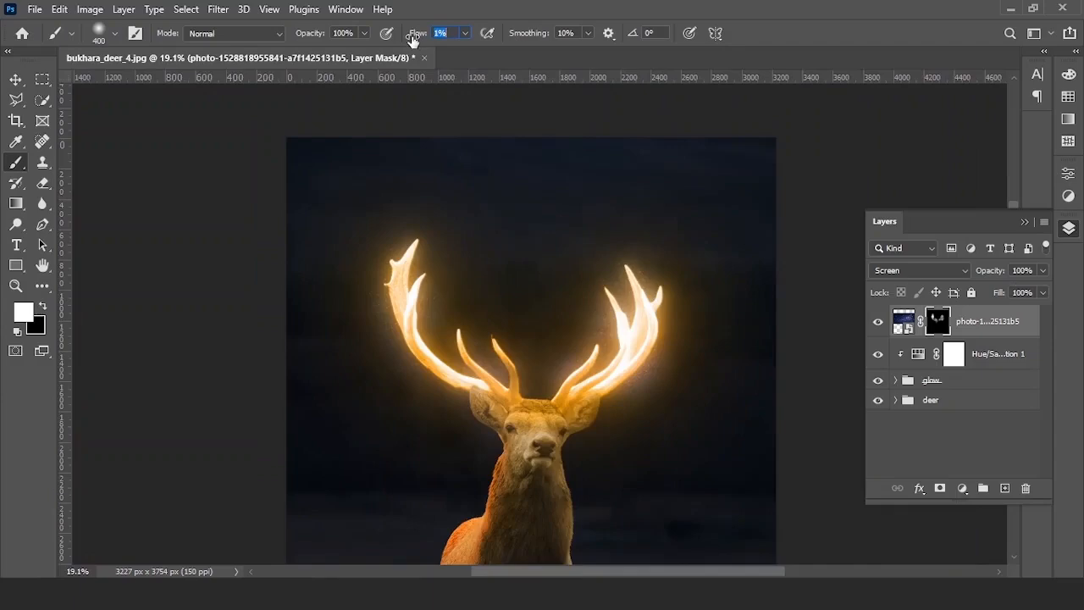
# - Brush faint sparkles over the left antler at very low flow with a larger brush
pyautogui.moveTo(412, 40); pyautogui.dragTo(415, 40)
pyautogui.press(']')
pyautogui.press(']')
pyautogui.scroll(3, 441, 378)
pyautogui.moveTo(384, 232); pyautogui.dragTo(391, 288)
pyautogui.moveTo(289, 228)
pyautogui.mouseDown()
pyautogui.moveTo(288, 389)
pyautogui.moveTo(308, 446)
pyautogui.mouseUp()
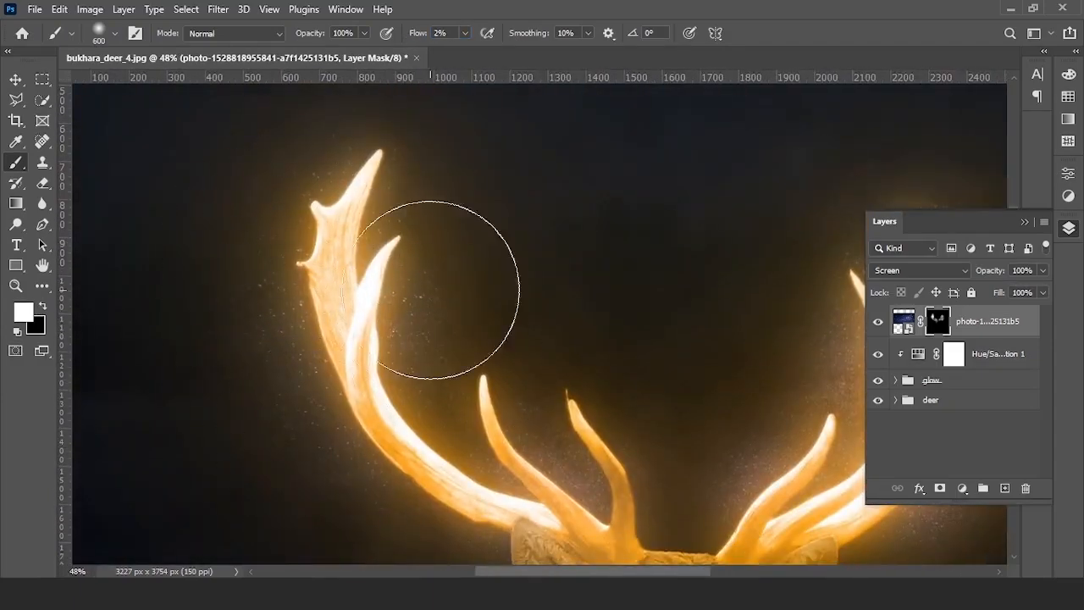
pyautogui.moveTo(458, 348); pyautogui.dragTo(483, 453)
pyautogui.moveTo(513, 418); pyautogui.dragTo(506, 278)
pyautogui.moveTo(690, 427); pyautogui.dragTo(325, 356)
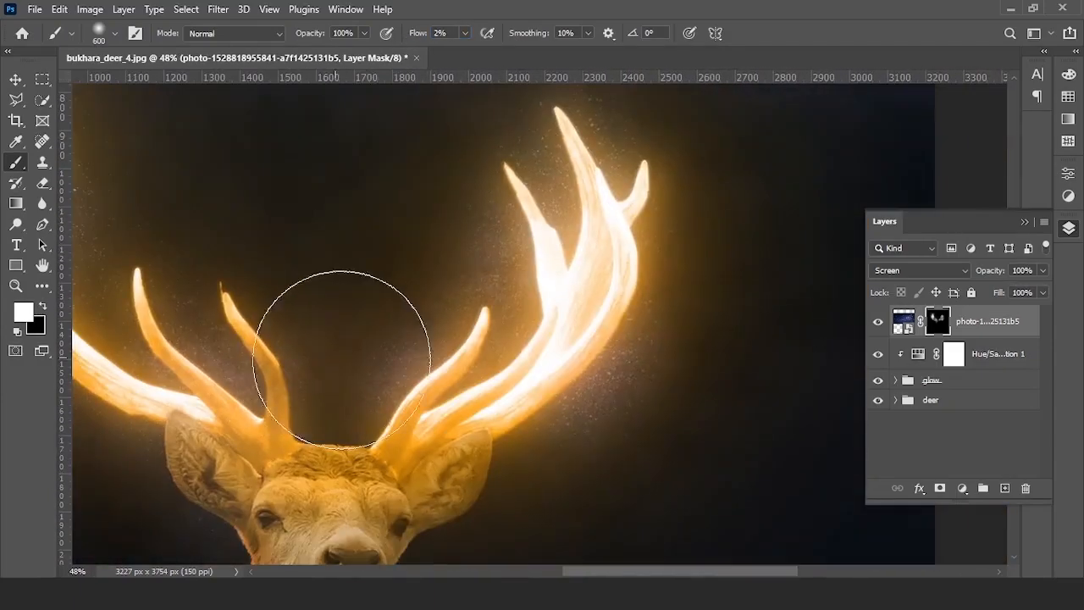
pyautogui.moveTo(640, 286); pyautogui.dragTo(648, 409)
# - Raise the brush flow slightly and shrink the brush for finer sparkle work
pyautogui.scroll(-5, 456, 356)
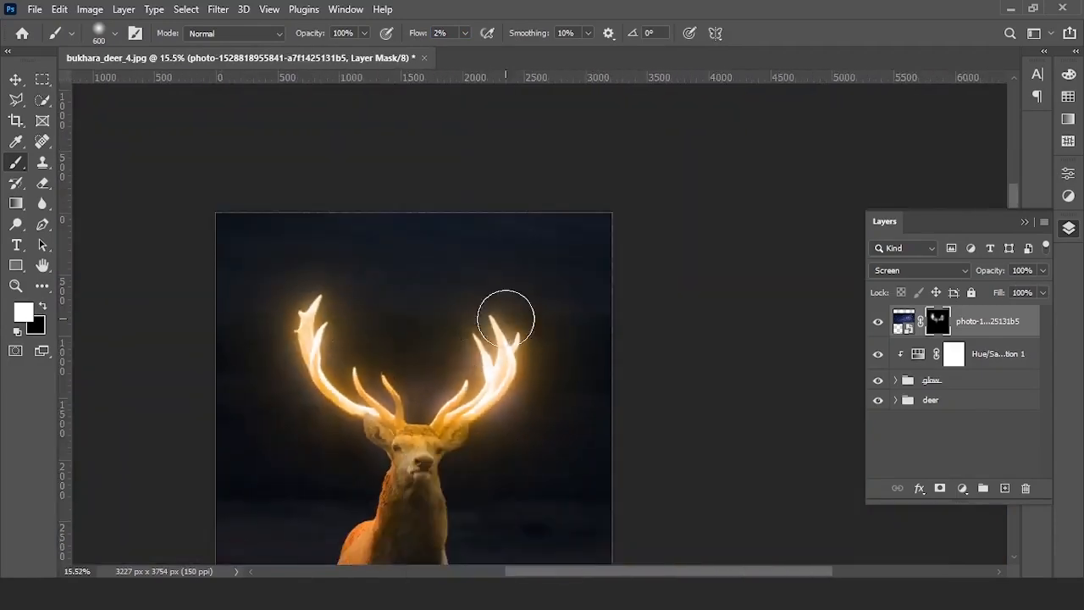
pyautogui.moveTo(505, 318); pyautogui.dragTo(591, 218)
pyautogui.scroll(2, 576, 280)
pyautogui.scroll(1, 297, 225)
pyautogui.moveTo(414, 37); pyautogui.dragTo(418, 36)
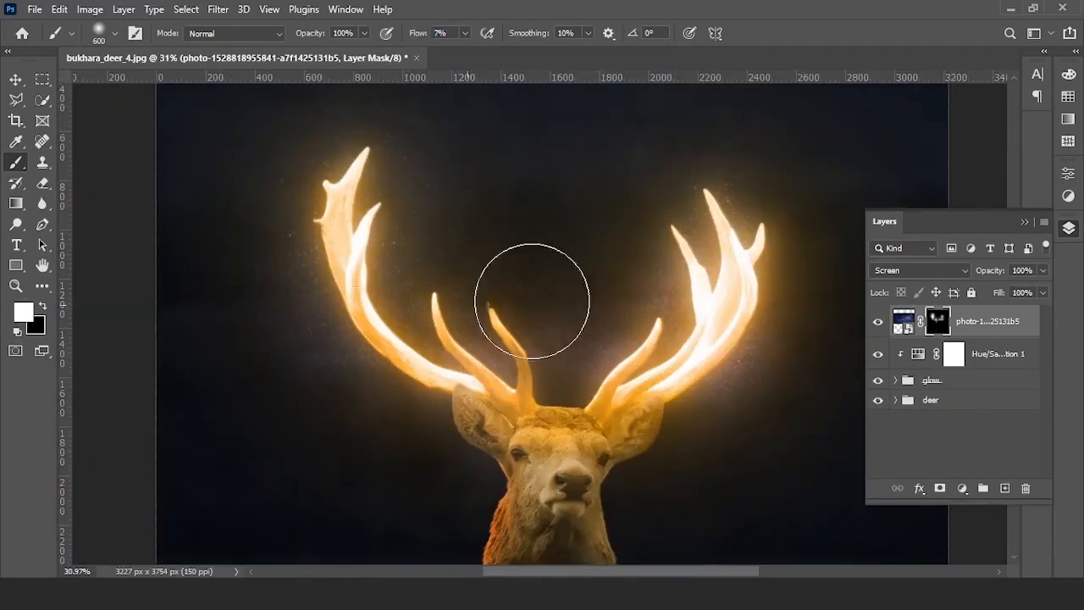
pyautogui.scroll(2, 669, 313)
pyautogui.press('[')
pyautogui.press('[')
pyautogui.press('[')
pyautogui.press('[')
pyautogui.press('[')
pyautogui.scroll(-3, 407, 315)
# - Add a Hue/Saturation adjustment above the sky layer
pyautogui.click(877, 323)
pyautogui.click(877, 323)
pyautogui.scroll(-2, 977, 339)
pyautogui.click(961, 489)
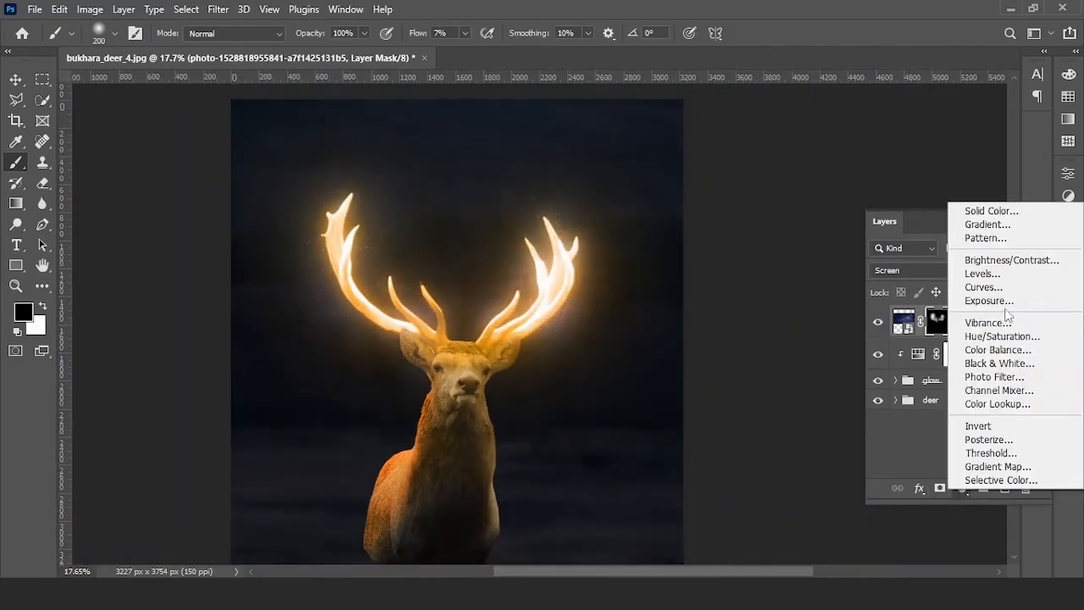
pyautogui.click(986, 271)
pyautogui.scroll(4, 457, 249)
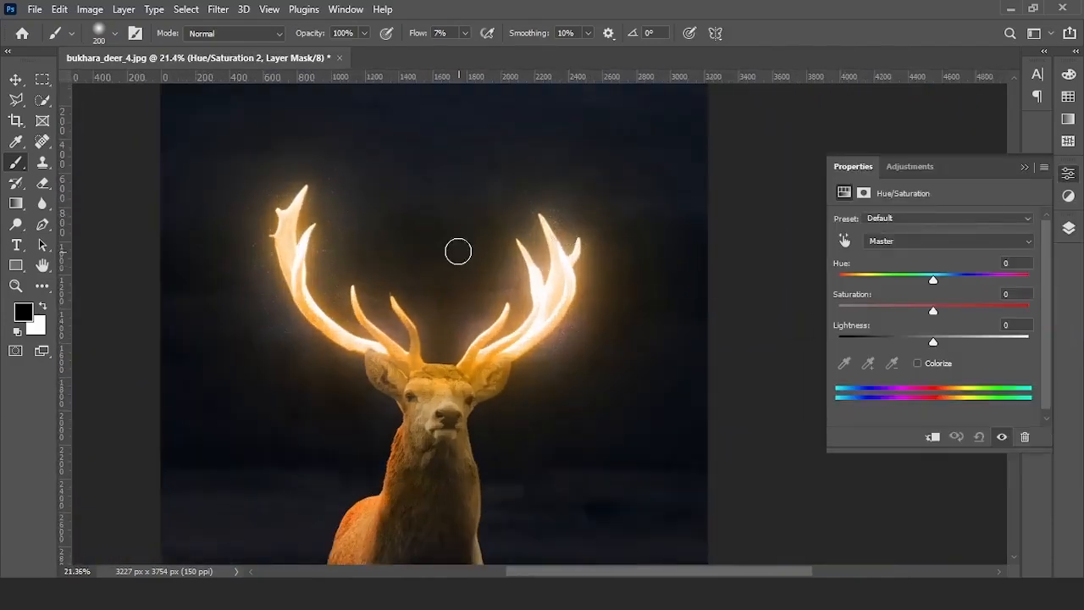
# - Colorize the Hue/Saturation adjustment to a warm gold at hue 17 and saturation 20
pyautogui.click(917, 363)
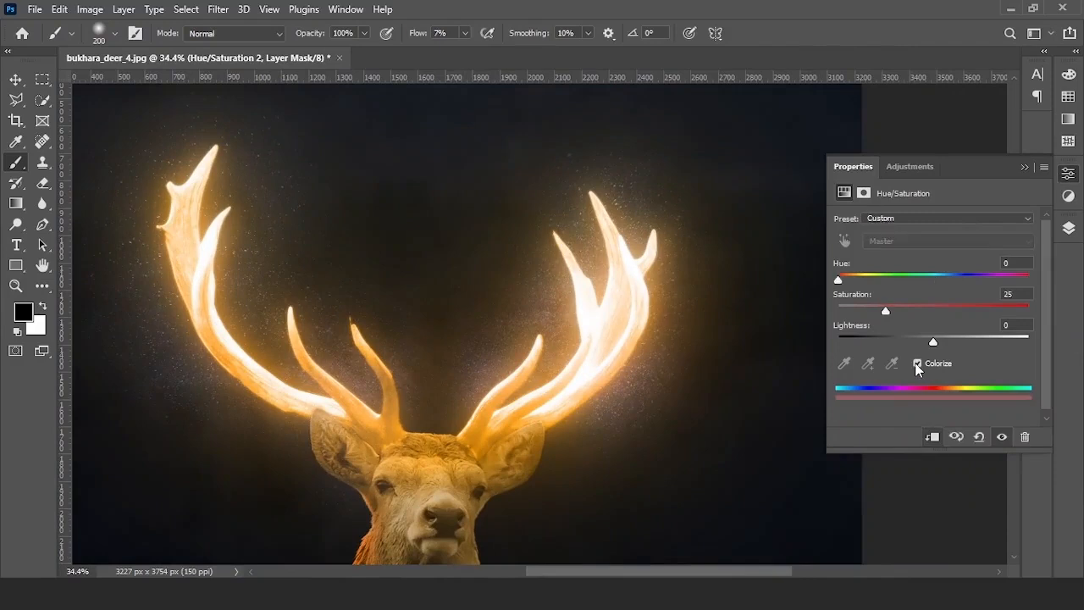
pyautogui.scroll(-3, 573, 298)
pyautogui.moveTo(887, 309); pyautogui.dragTo(964, 313)
pyautogui.moveTo(847, 282); pyautogui.dragTo(833, 281)
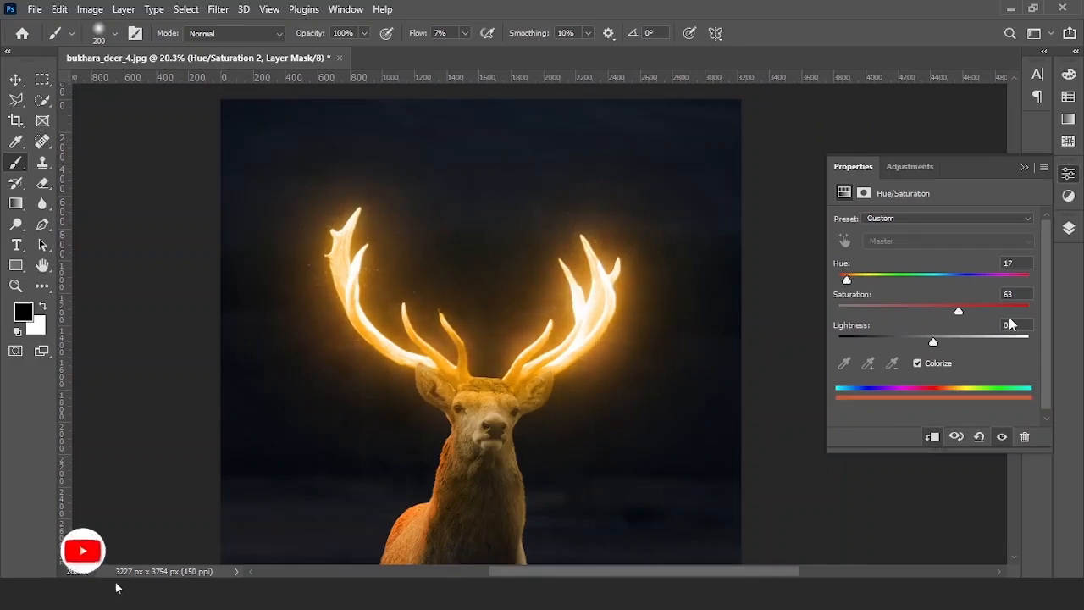
pyautogui.moveTo(961, 311); pyautogui.dragTo(876, 307)
pyautogui.click(1024, 168)
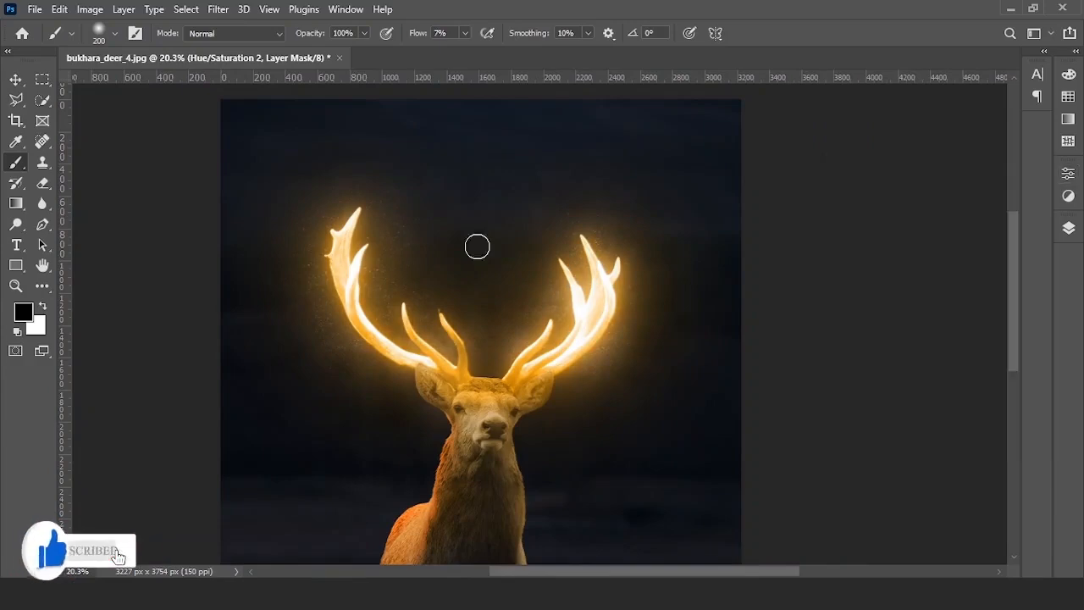
# - Return to the Layers panel and hide the gold sparkles to compare
pyautogui.scroll(10, 367, 285)
pyautogui.scroll(-13, 367, 285)
pyautogui.scroll(5, 364, 327)
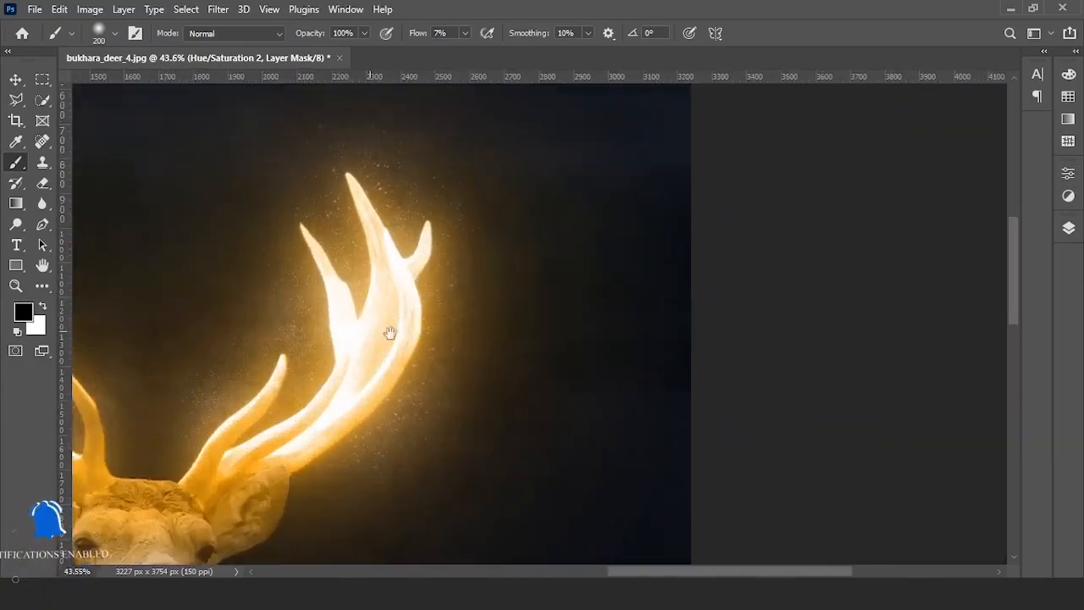
pyautogui.scroll(-3, 842, 293)
pyautogui.click(1068, 229)
pyautogui.scroll(2, 689, 339)
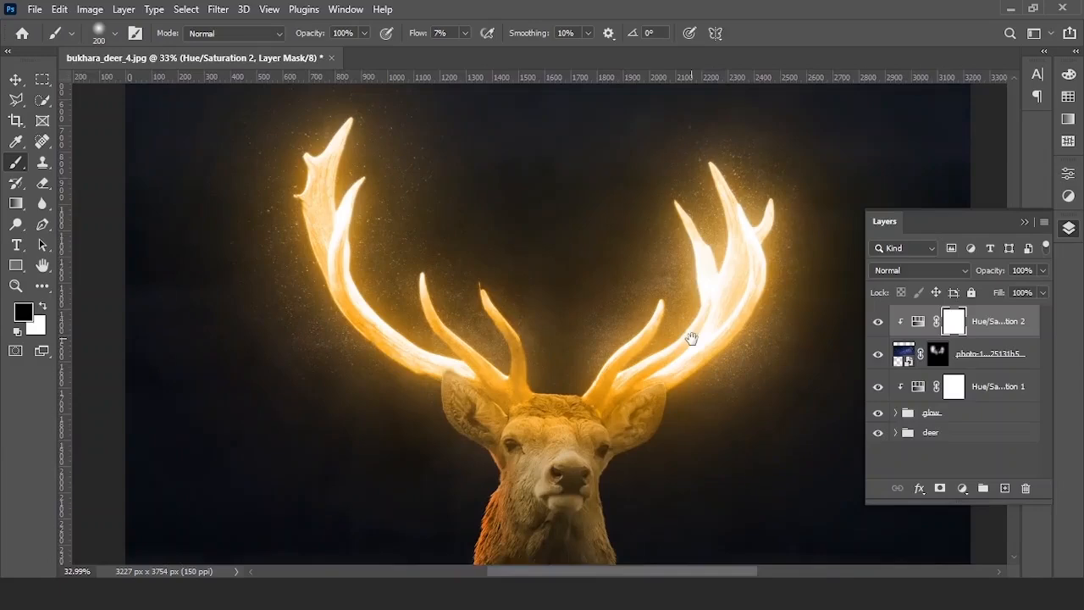
pyautogui.click(877, 356)
# - Lower the Milky Way sky layer's opacity to 69% after comparing the sparkles on and off
pyautogui.click(878, 356)
pyautogui.click(878, 355)
pyautogui.click(877, 356)
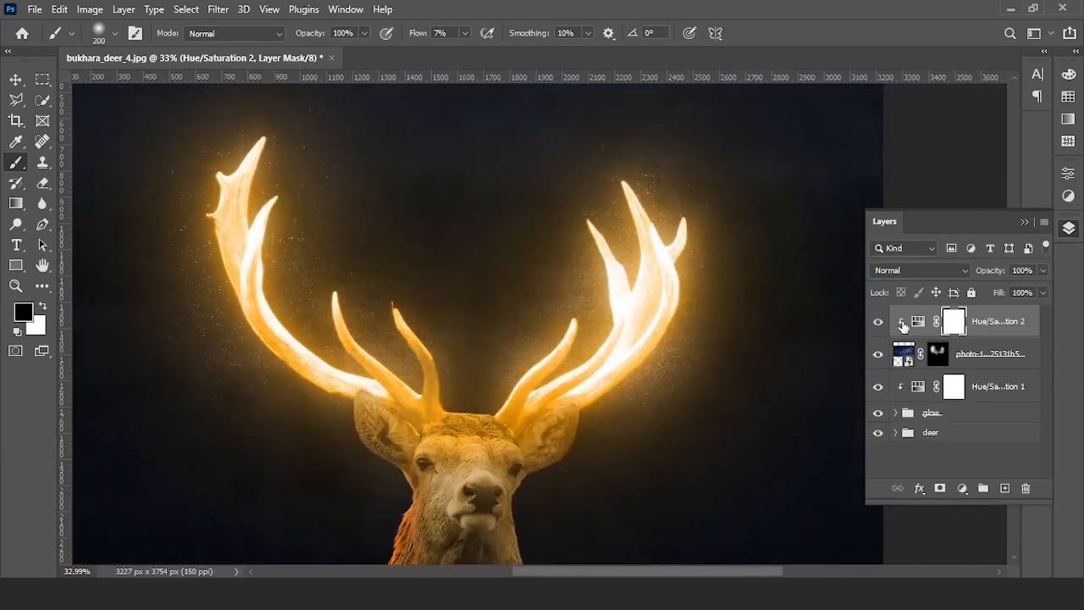
pyautogui.click(997, 357)
pyautogui.moveTo(970, 273); pyautogui.dragTo(958, 278)
pyautogui.scroll(-5, 533, 285)
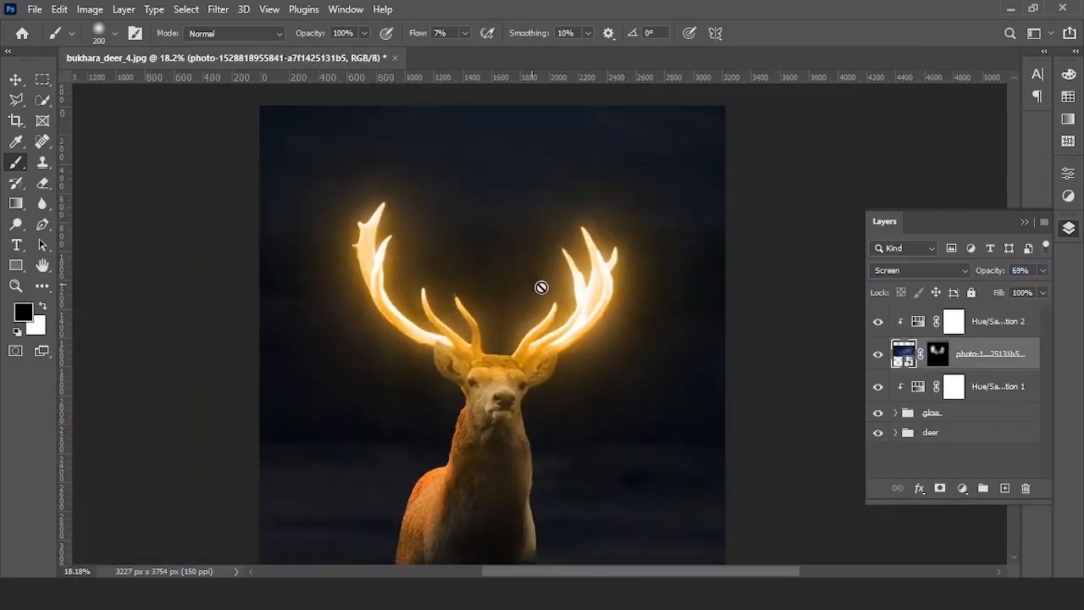